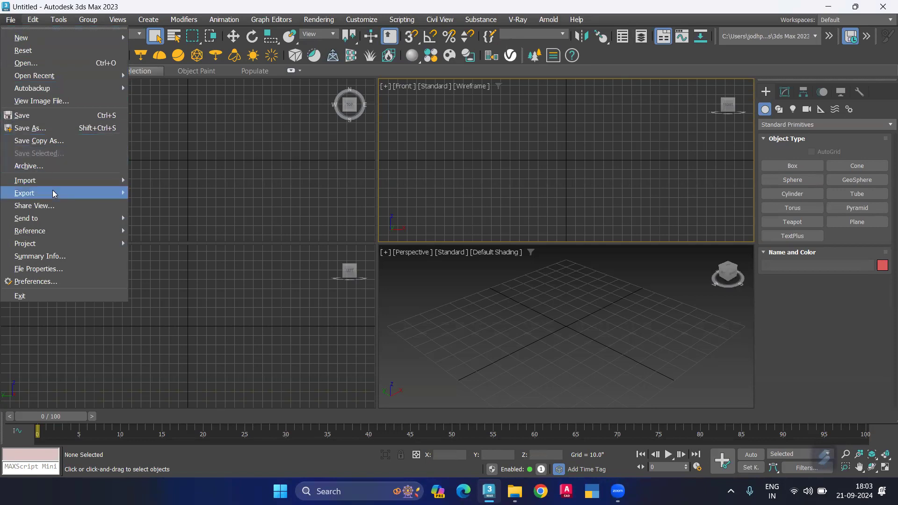
Step: Import the AutoCAD drawing scope.dwg from the Desktop, keeping the default DWG import options
mouse_move(66, 181)
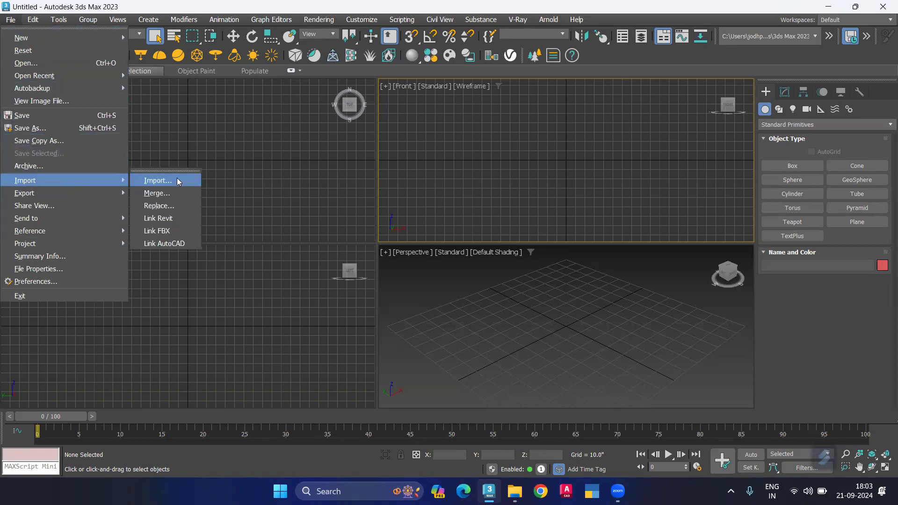
left_click(177, 181)
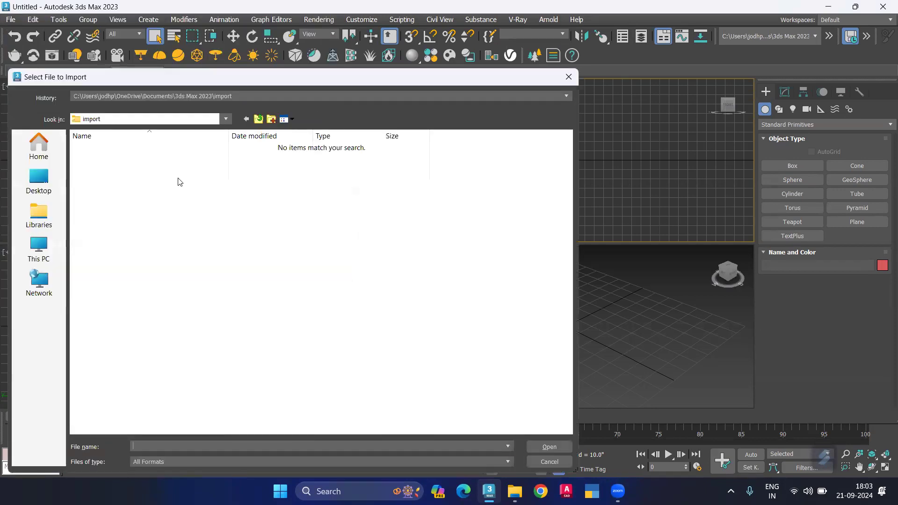
left_click(39, 180)
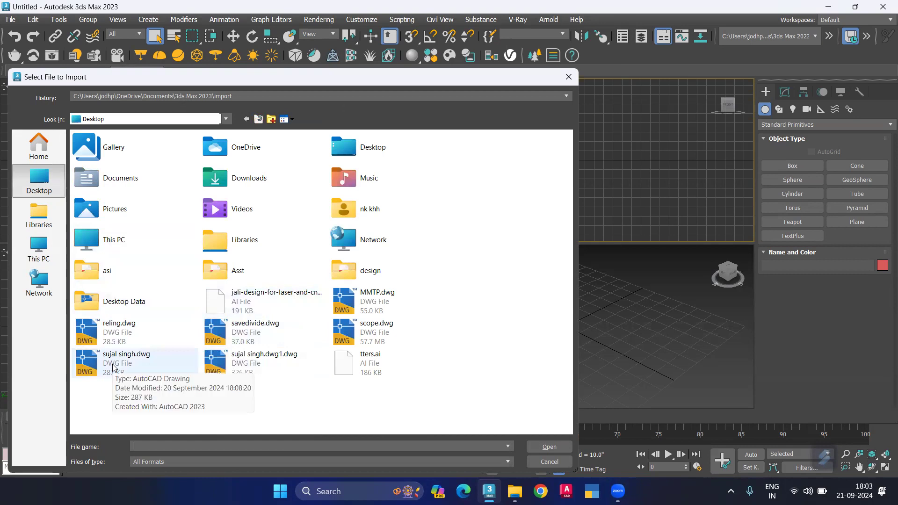
left_click(355, 336)
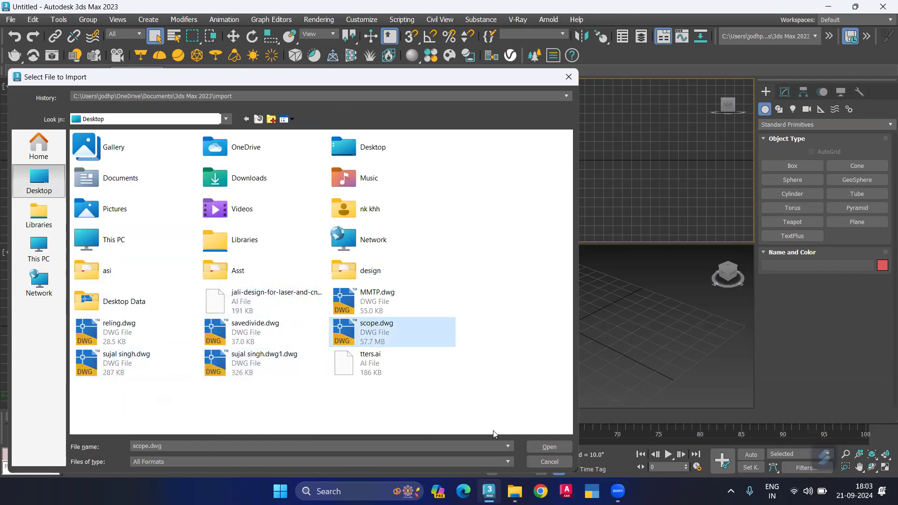
left_click(546, 448)
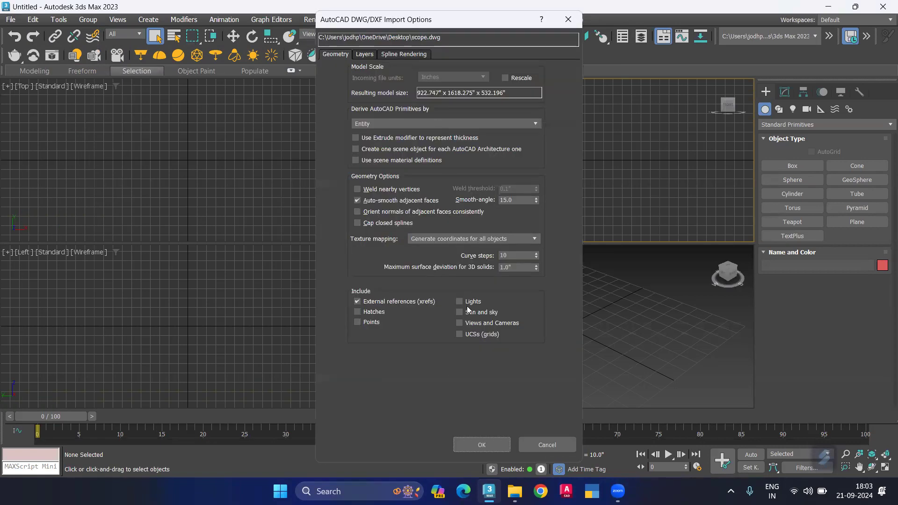
left_click(481, 445)
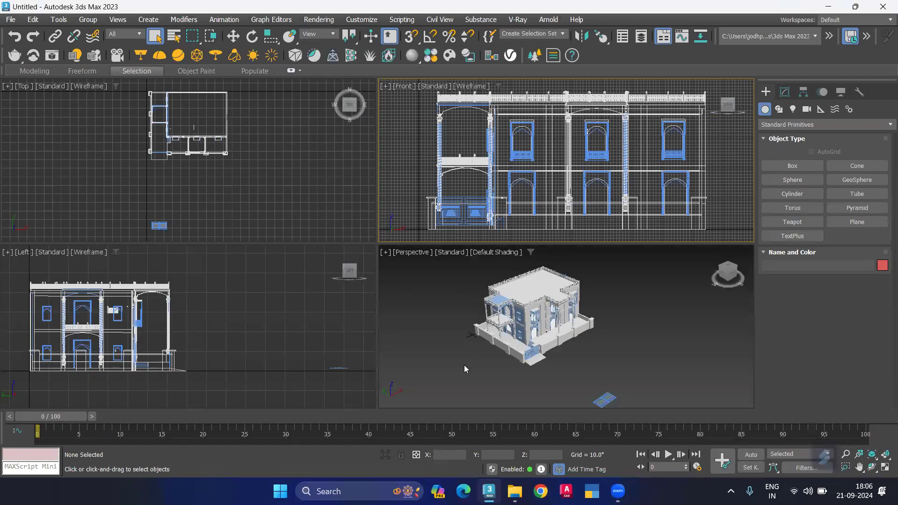
Step: Maximize the Perspective viewport and examine the imported building's facade, balconies and railings
left_click(440, 338)
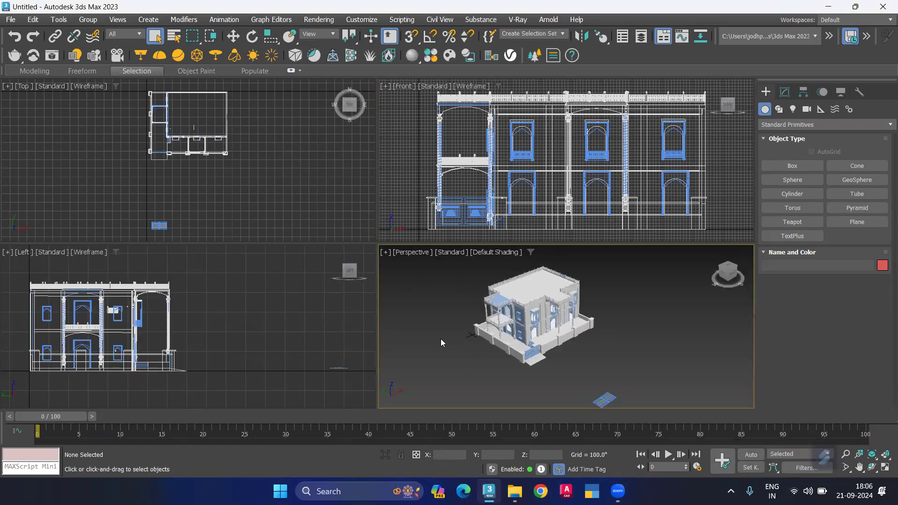
key("alt+w")
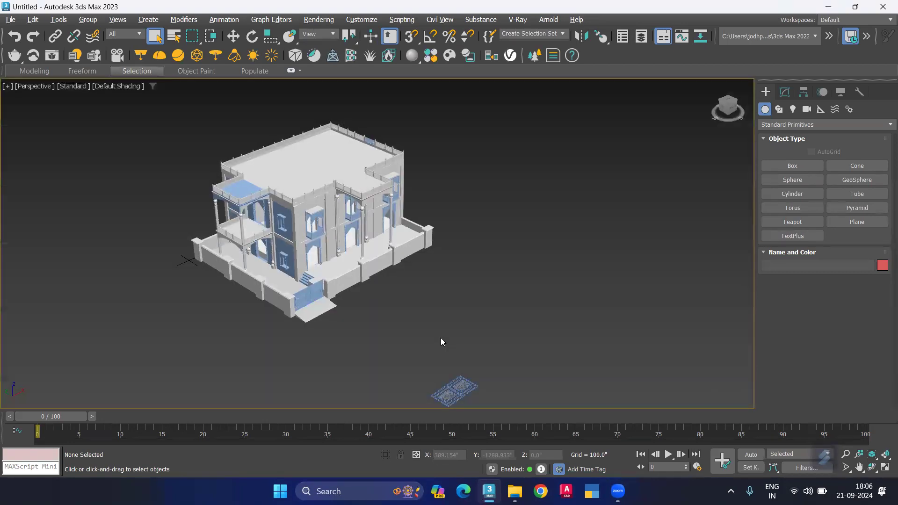
scroll(386, 258, "up", 5)
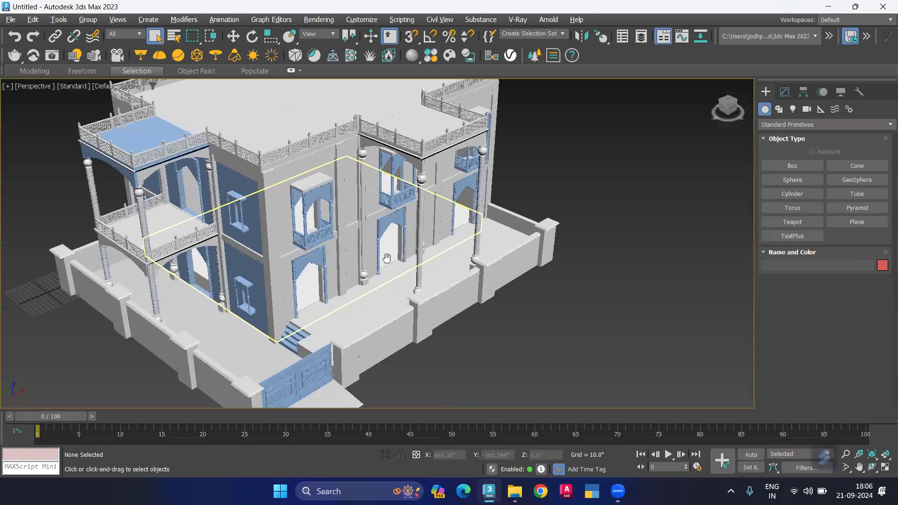
scroll(393, 276, "down", 3)
scroll(393, 287, "up", 2)
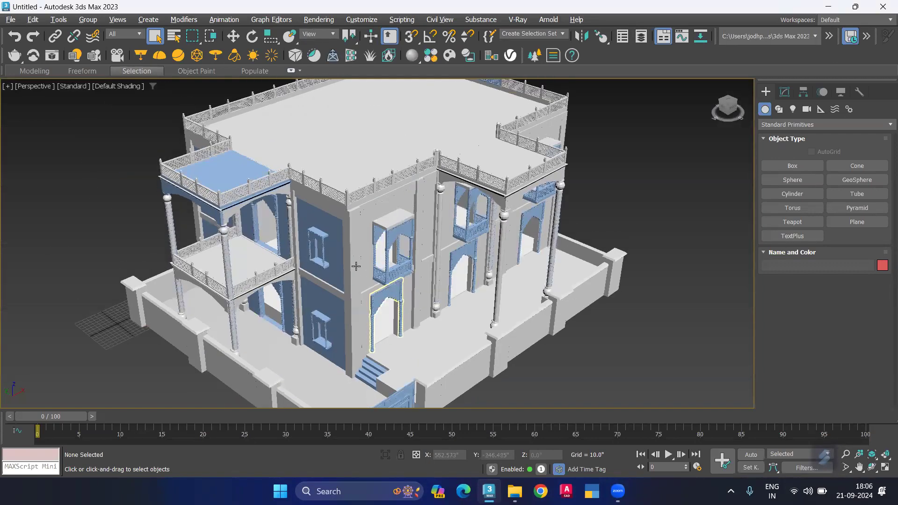
scroll(347, 256, "down", 2)
middle_click_drag(339, 238, 358, 280, "alt")
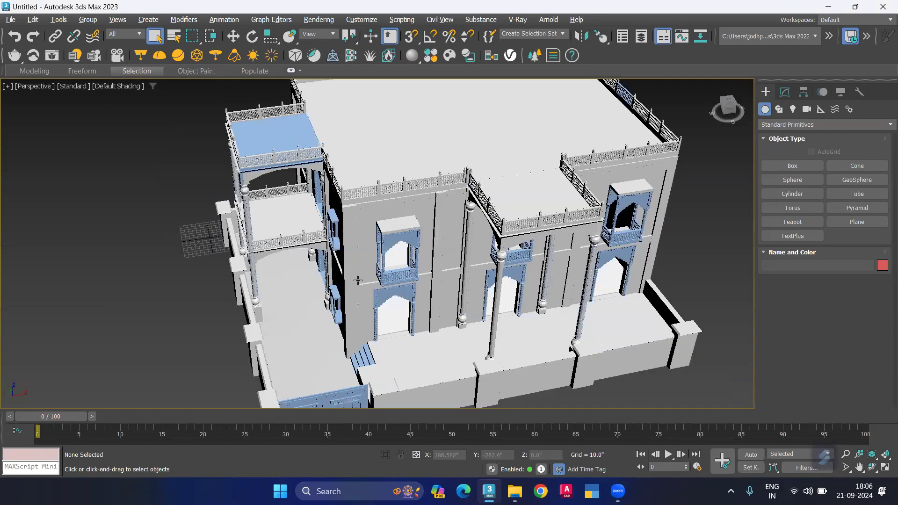
scroll(358, 280, "down", 2)
scroll(402, 243, "up", 8)
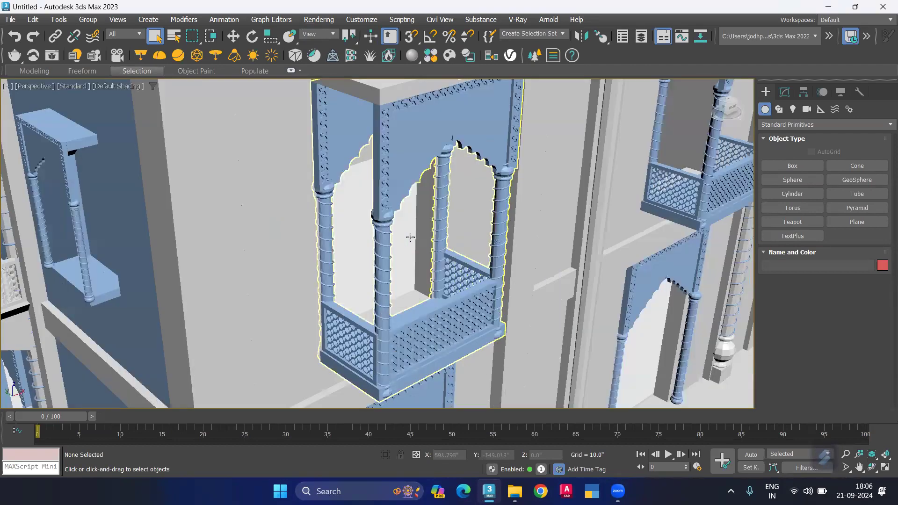
scroll(349, 224, "down", 5)
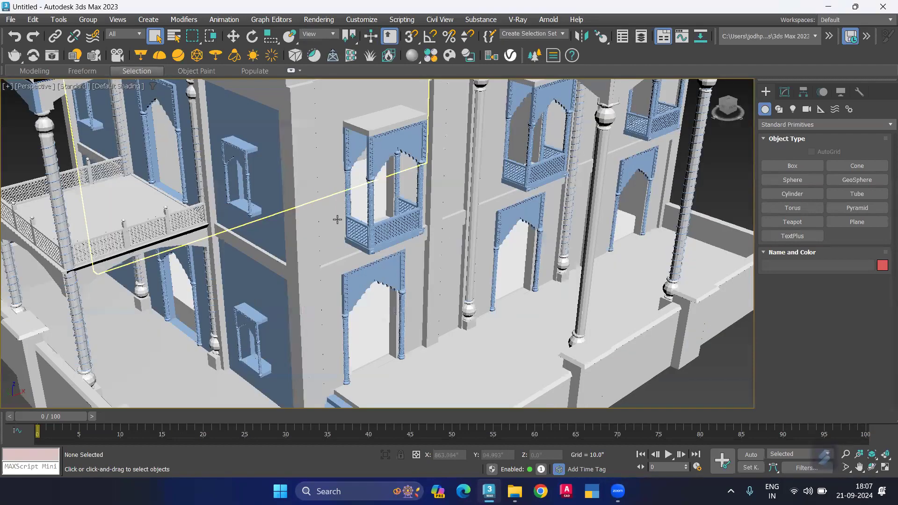
Step: Delete the stray pair of gate panels lying on the ground away from the building
scroll(337, 219, "down", 5)
scroll(468, 338, "up", 8)
left_click_drag(638, 231, 296, 412)
key("Delete")
scroll(280, 294, "down", 5)
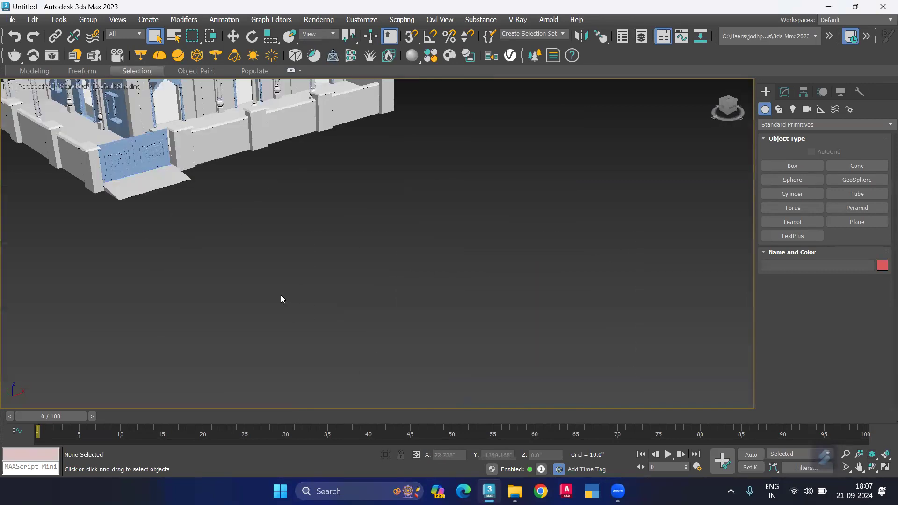
Step: Examine the whole building and, up close, the spiral-banded columns and lattice railing of the front projecting balcony window
key("z")
scroll(301, 382, "up", 2)
middle_click_drag(302, 357, 165, 290)
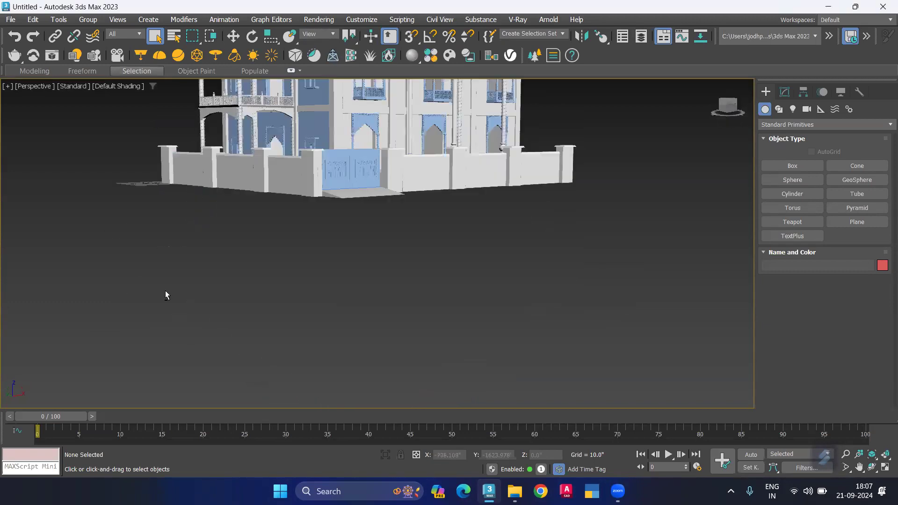
middle_click_drag(279, 299, 290, 253, "alt")
scroll(307, 197, "up", 6)
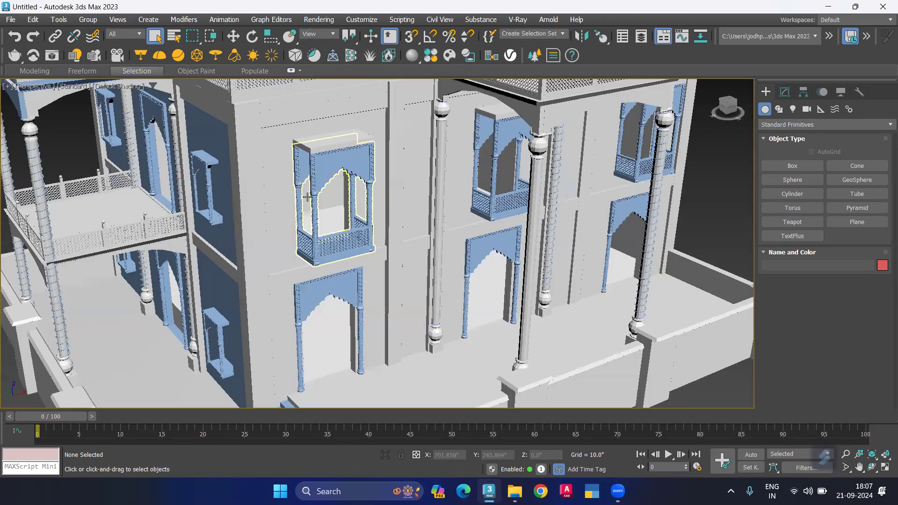
scroll(312, 268, "up", 4)
scroll(328, 270, "up", 5)
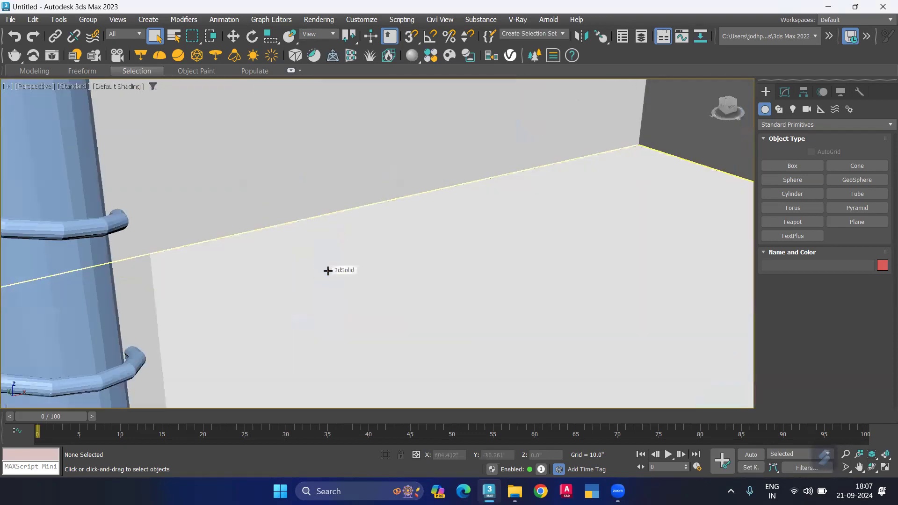
scroll(313, 264, "down", 6)
scroll(344, 271, "up", 6)
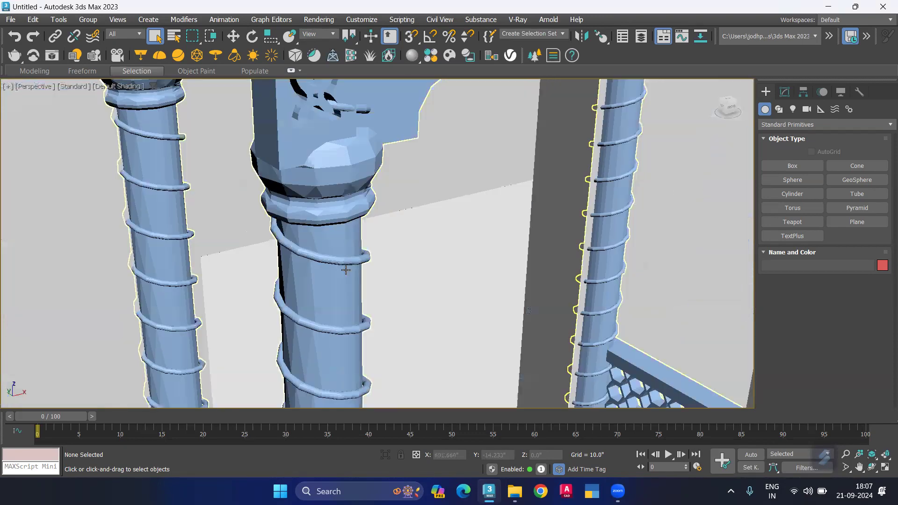
scroll(350, 260, "up", 3)
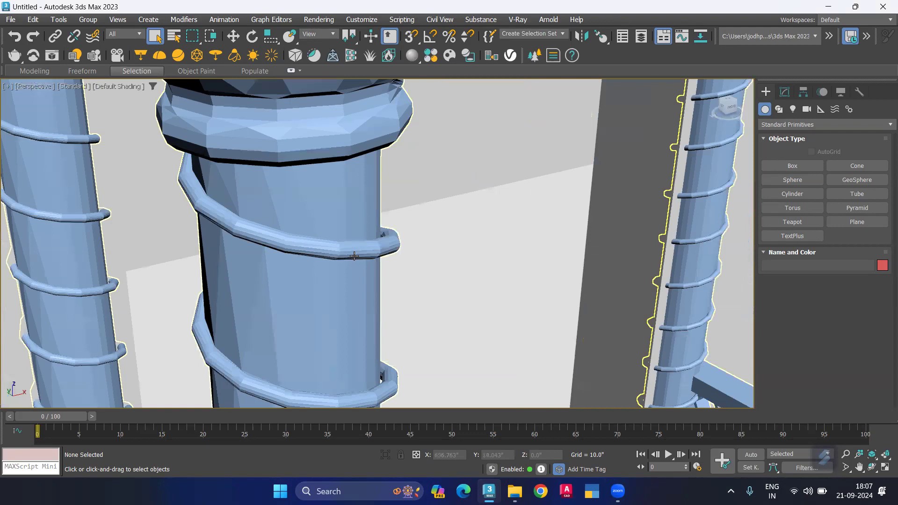
scroll(354, 256, "down", 5)
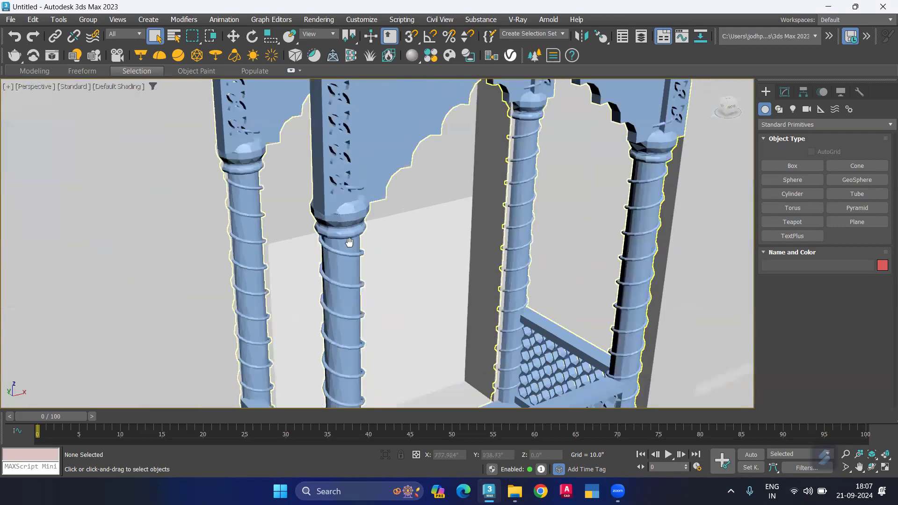
scroll(349, 278, "up", 2)
scroll(381, 161, "down", 2)
scroll(368, 247, "up", 5)
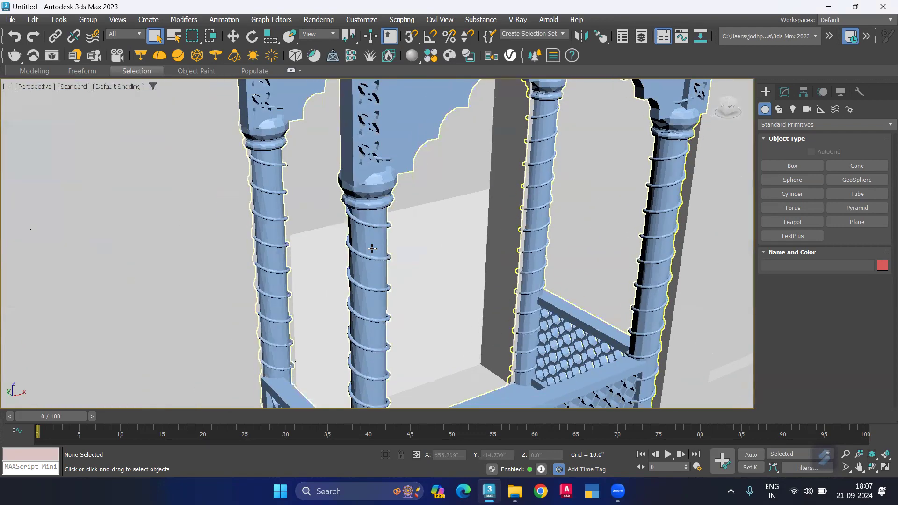
scroll(372, 248, "down", 10)
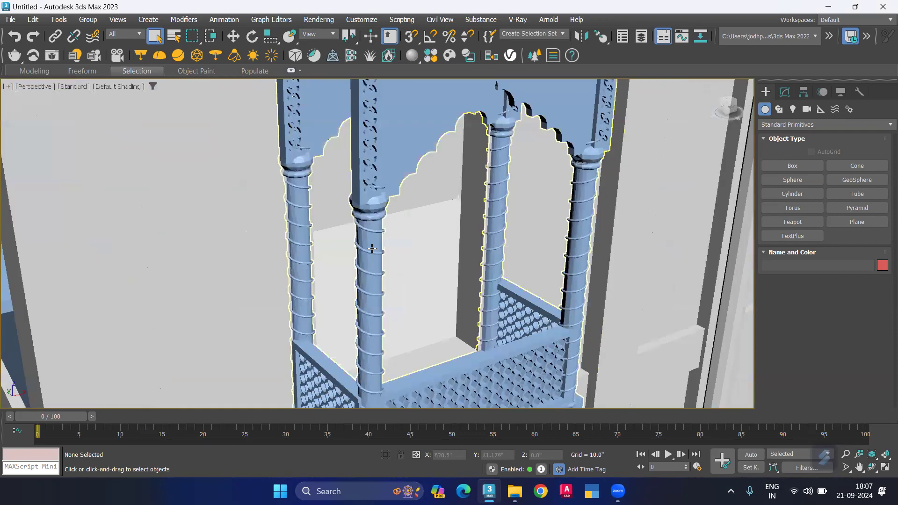
scroll(400, 262, "down", 3)
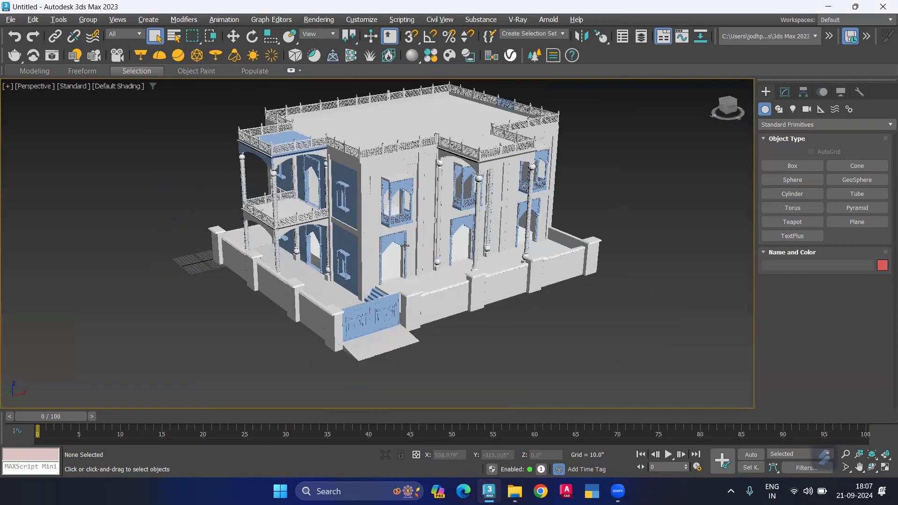
scroll(405, 245, "up", 6)
scroll(401, 247, "down", 4)
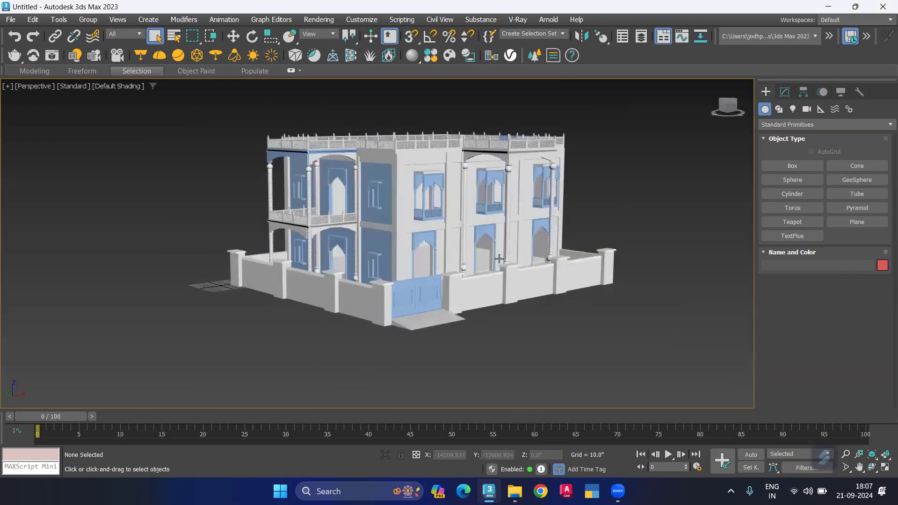
Step: Select all the building's objects in the Top view and combine them into one group under the default name
key("t")
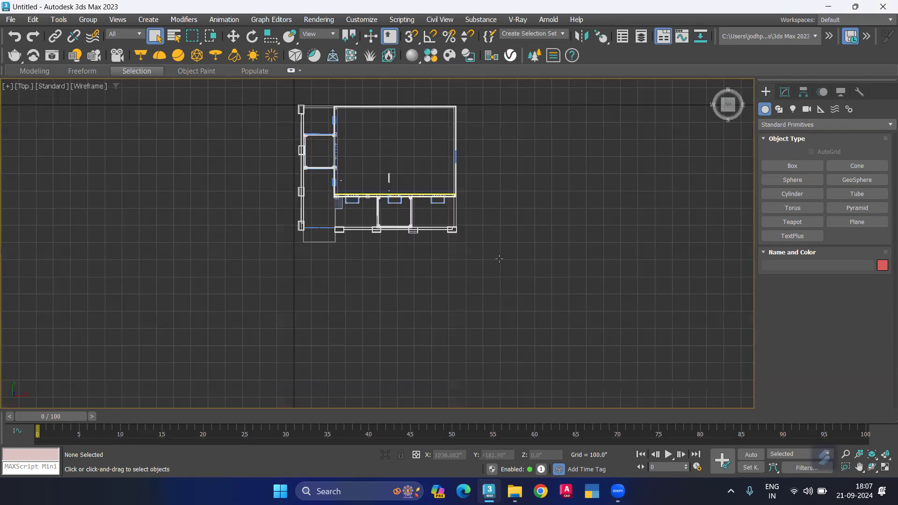
left_click_drag(232, 90, 496, 269)
left_click(88, 20)
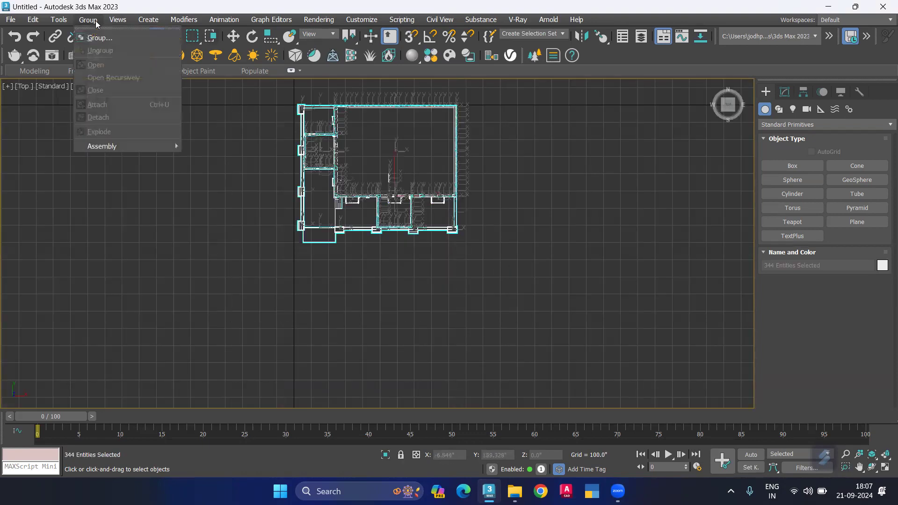
left_click(106, 38)
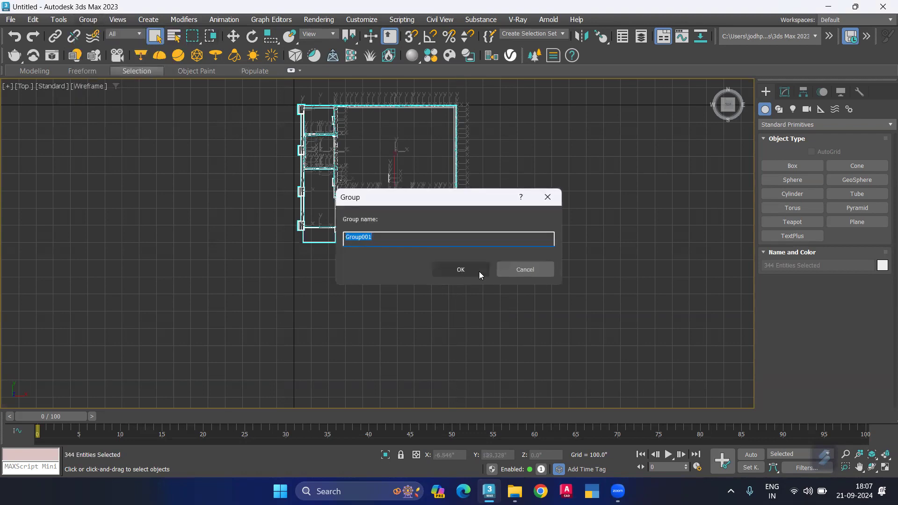
left_click(479, 271)
Step: Move the grouped building to the world origin in plan by setting its X and Y positions to 0
left_click(517, 239)
left_click(428, 196)
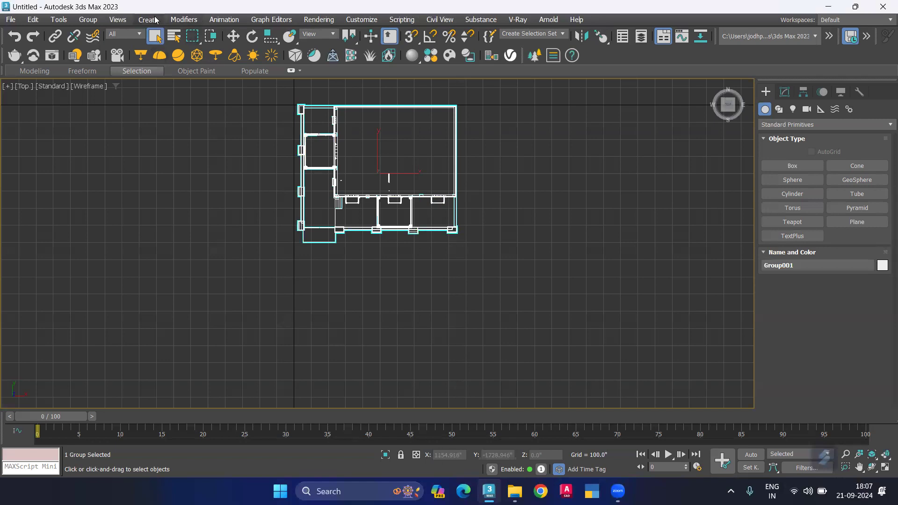
key("w")
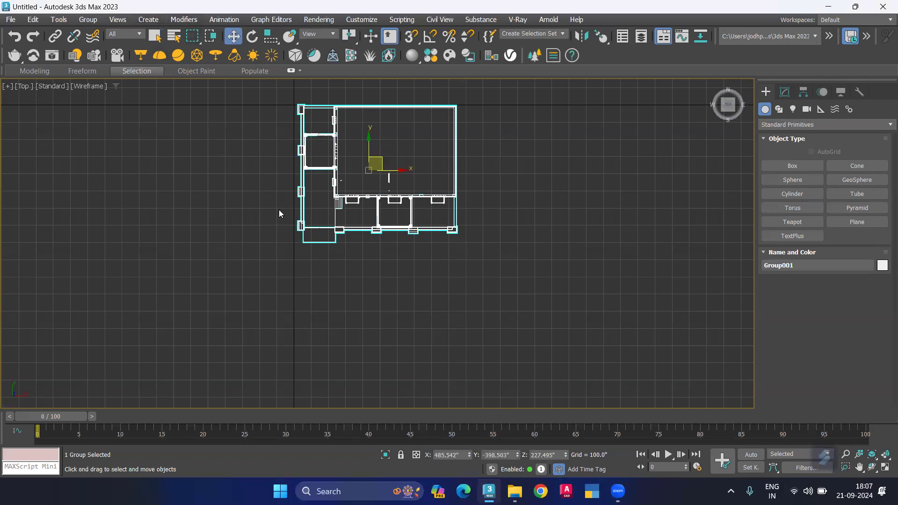
right_click(469, 453)
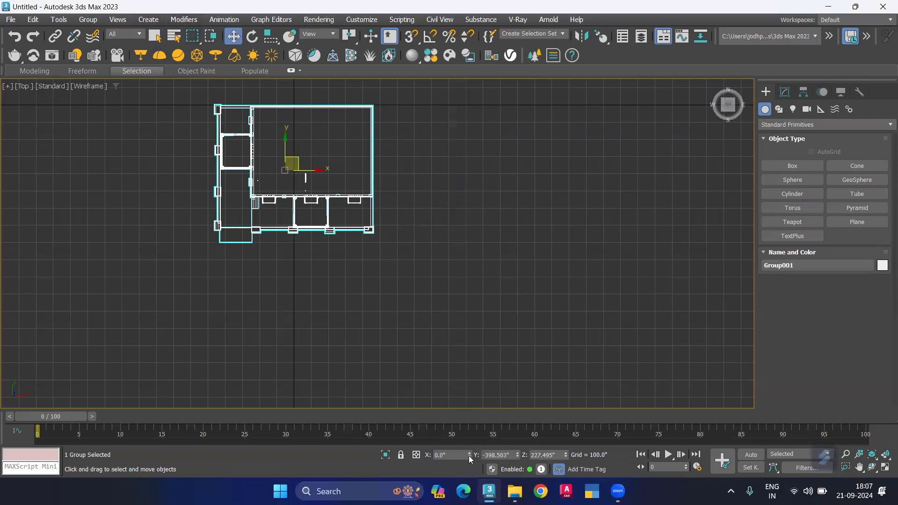
right_click(518, 457)
left_click(464, 317)
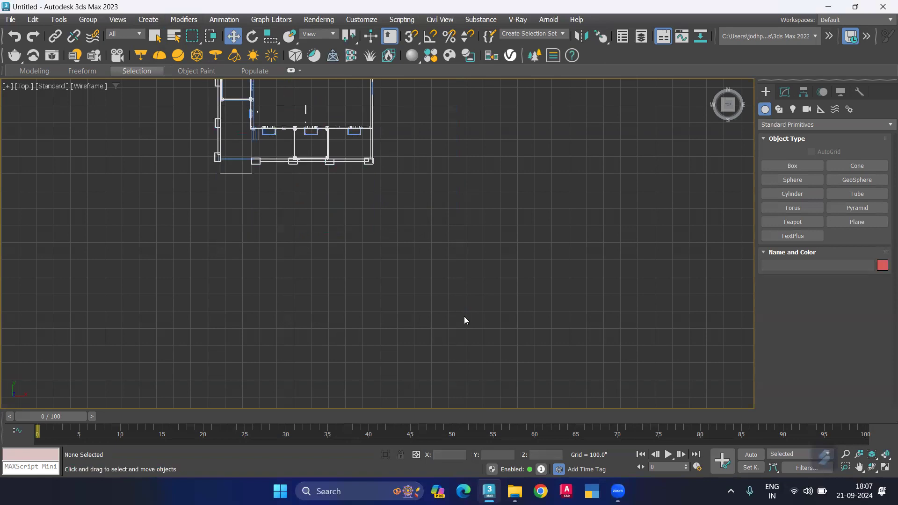
Step: Show the building in a 3D orthographic view with the home grid turned on
key("p")
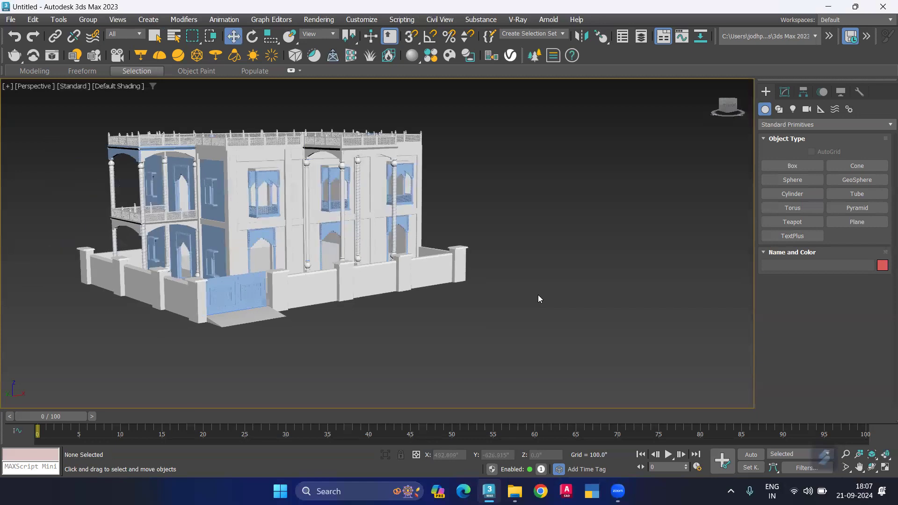
key("u")
scroll(389, 294, "up", 4)
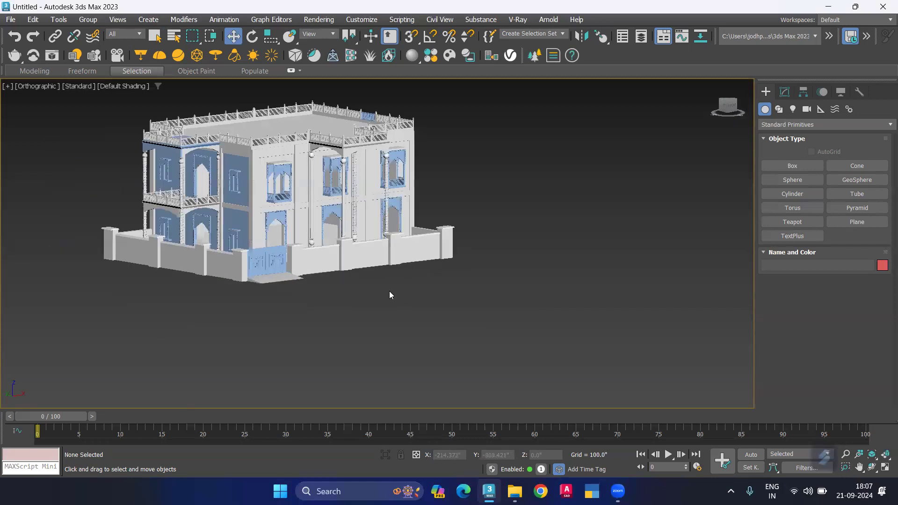
key("g")
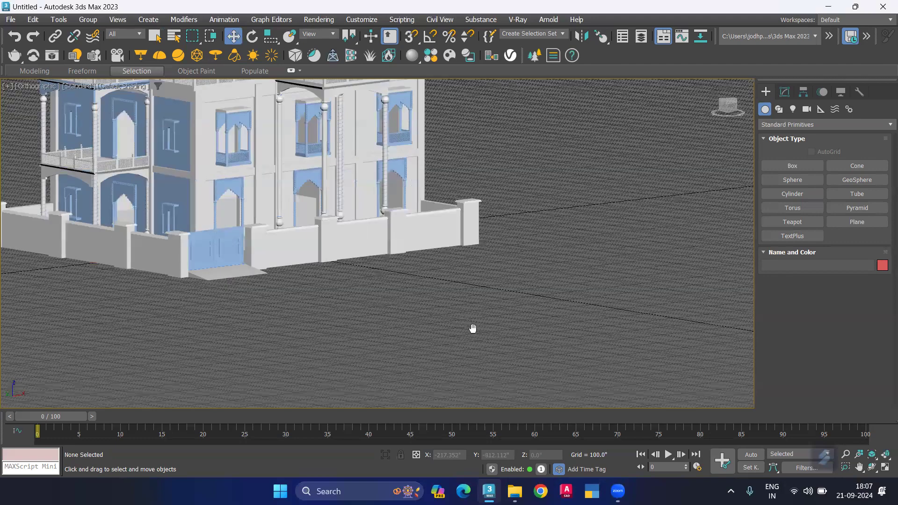
middle_click_drag(301, 312, 496, 344)
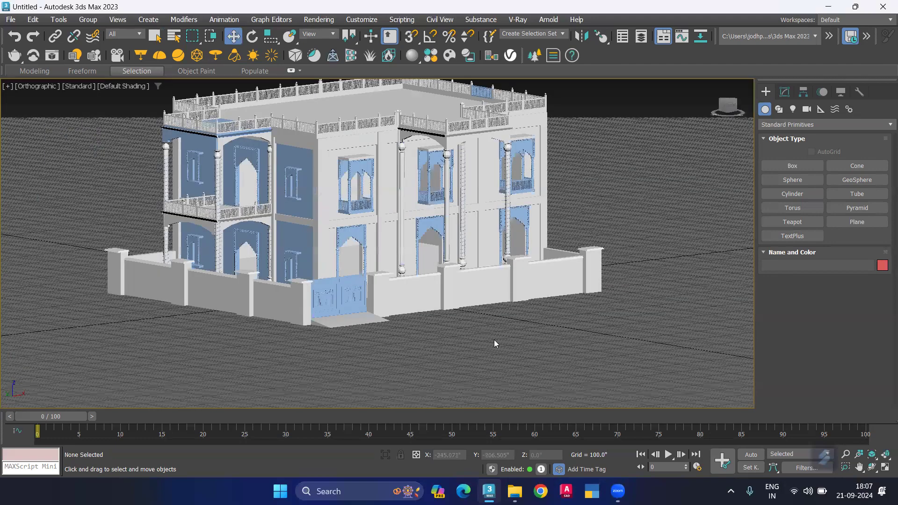
Step: Create a V-Ray physical camera in the Top view, outside the gate corner, aimed diagonally at the building with a target distance of about 265"
key("p")
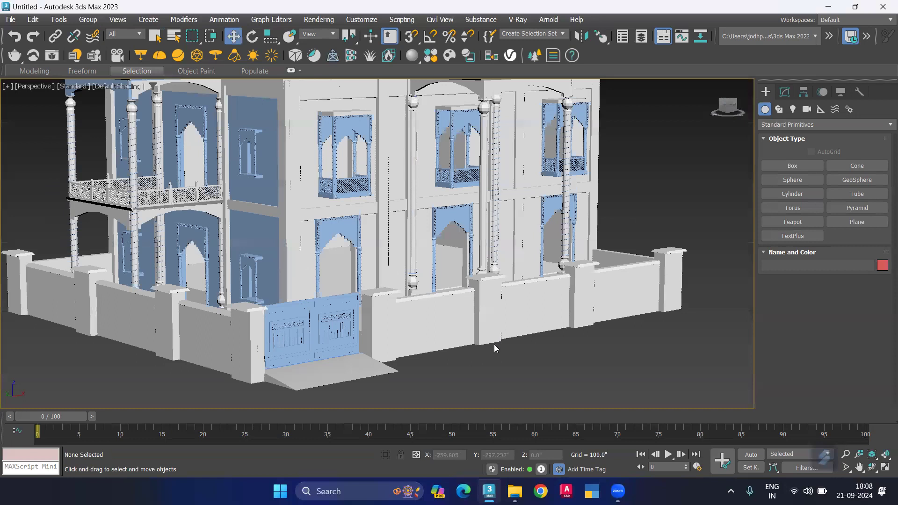
scroll(553, 382, "down", 5)
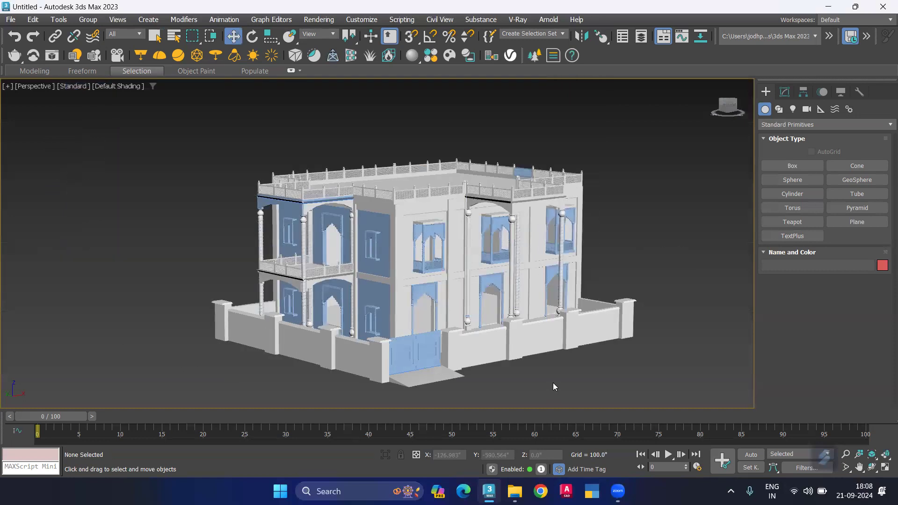
key("t")
middle_click_drag(306, 239, 319, 286)
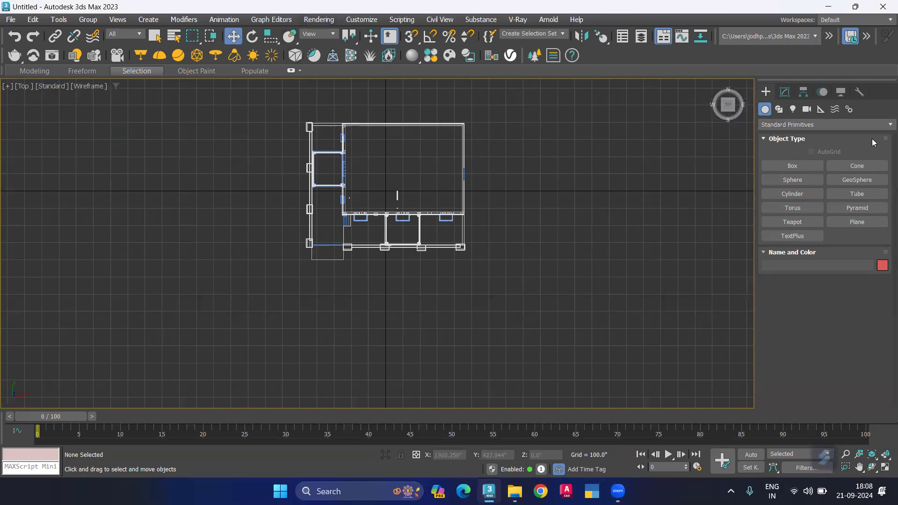
left_click(807, 110)
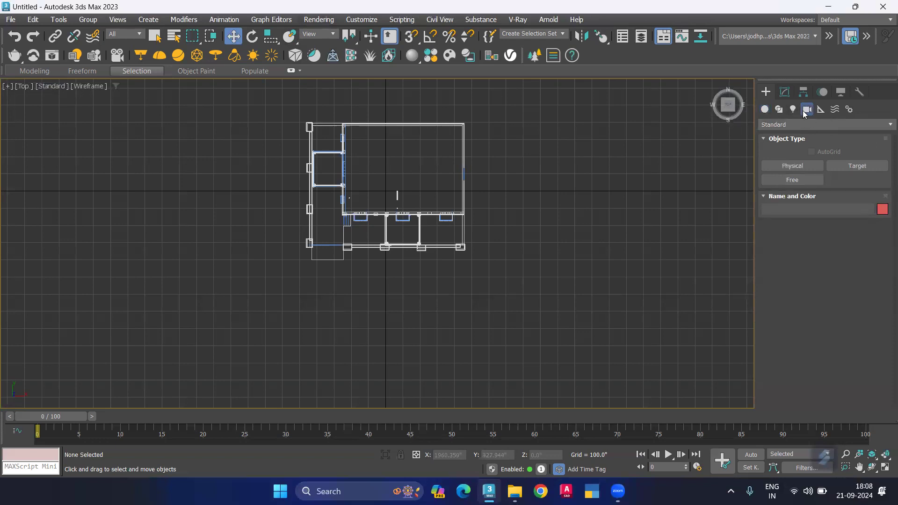
left_click(811, 124)
left_click(807, 145)
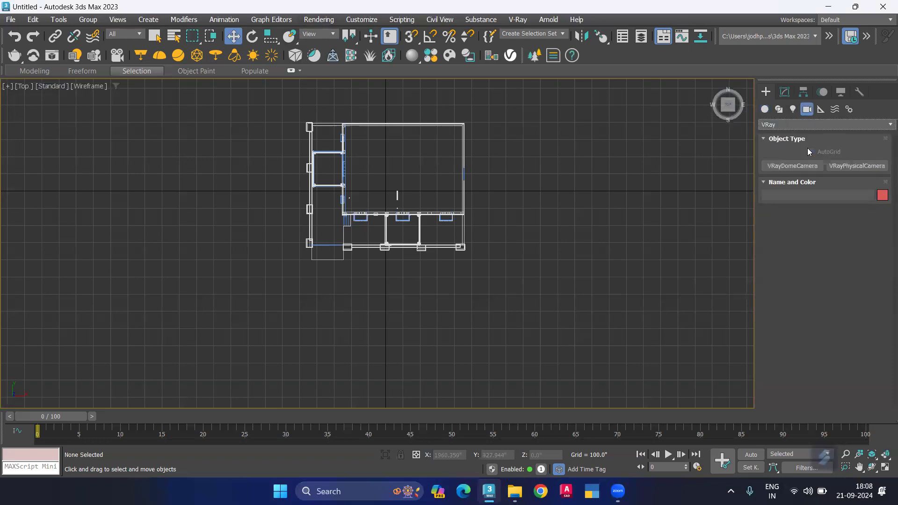
left_click(850, 166)
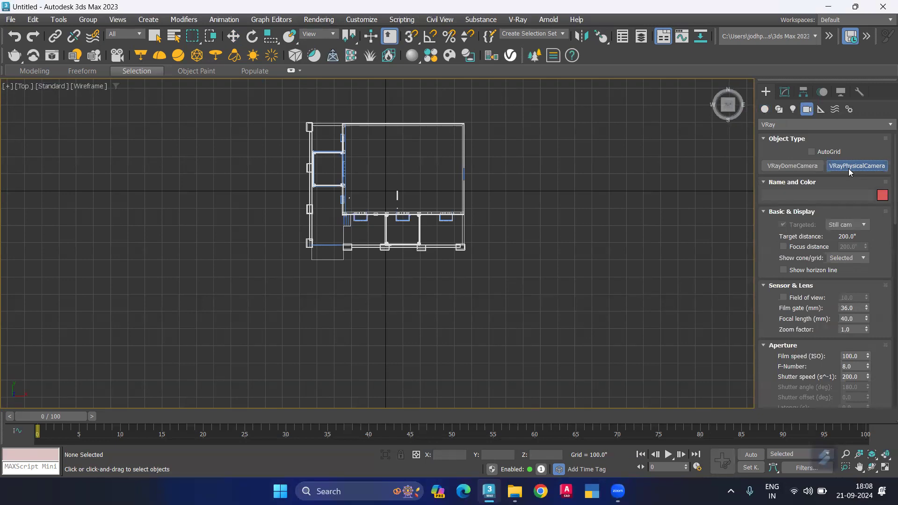
left_click(849, 168)
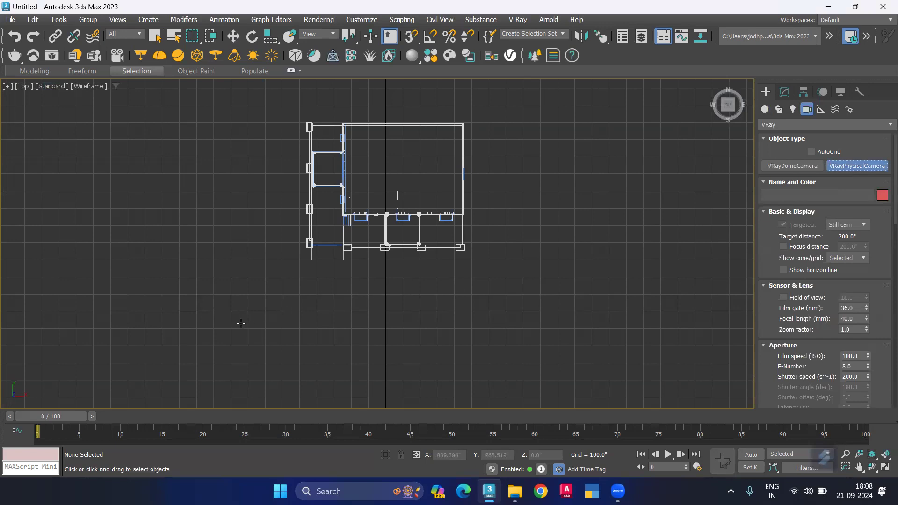
left_click_drag(220, 318, 253, 288)
left_click_drag(253, 288, 255, 290)
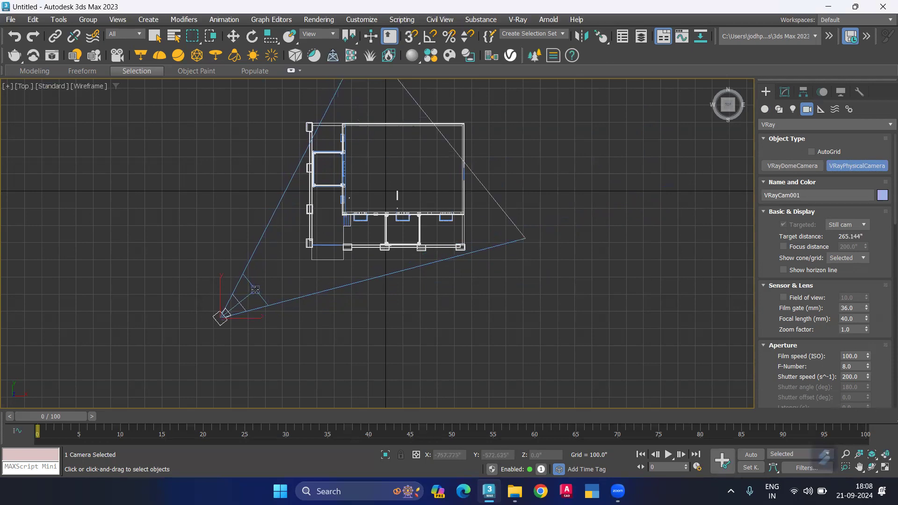
key("w")
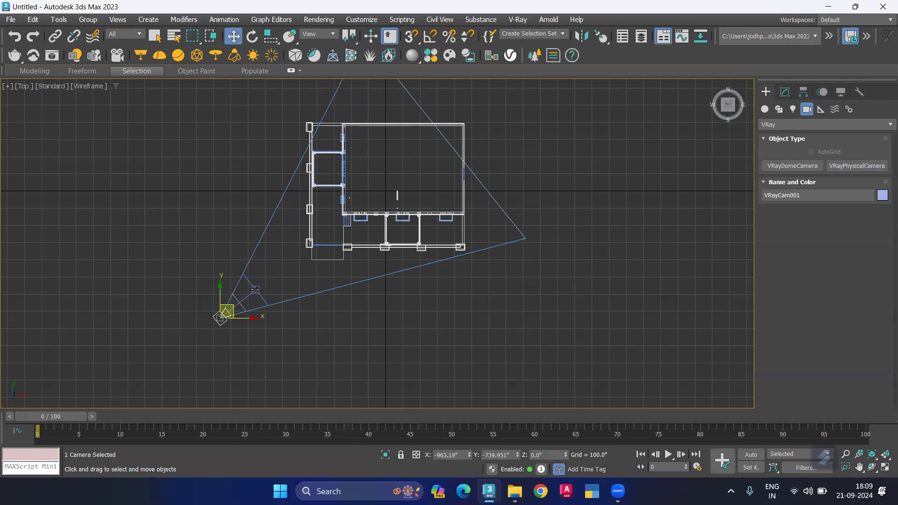
Step: Show the scene through the V-Ray camera with Default Shading
key("c")
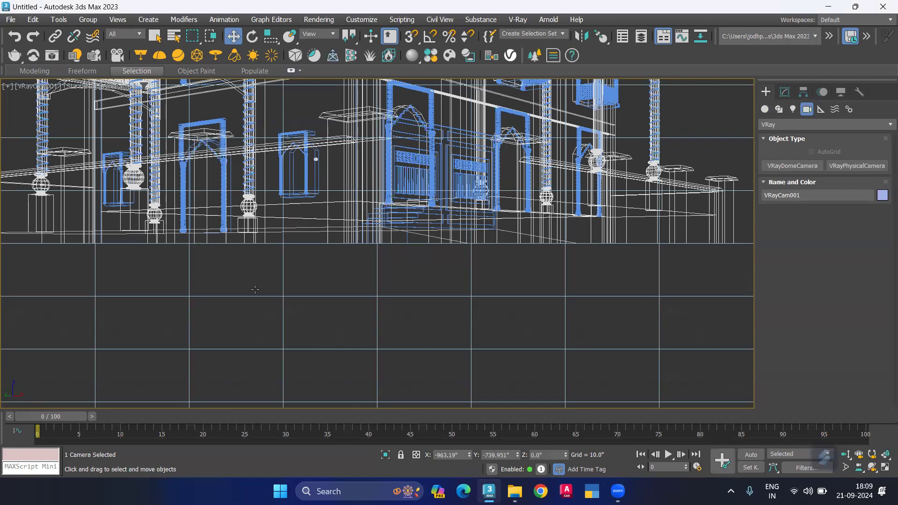
left_click(110, 87)
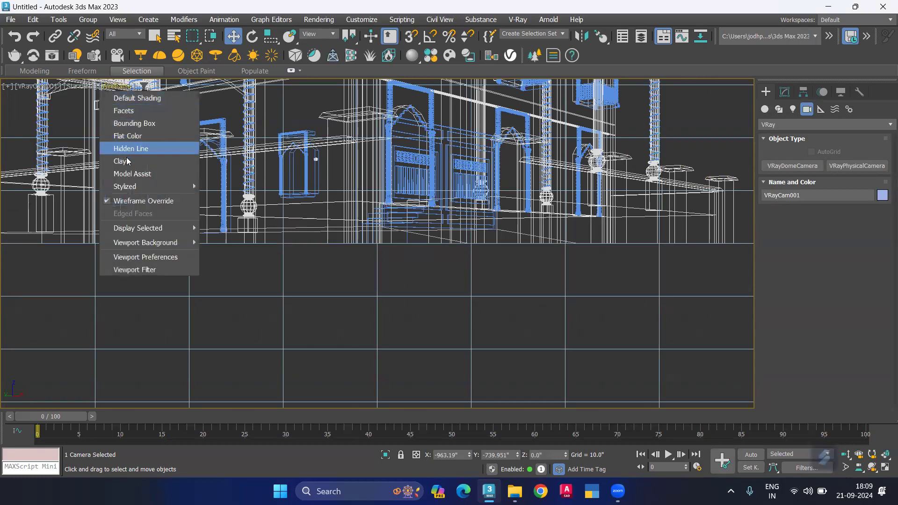
left_click(139, 99)
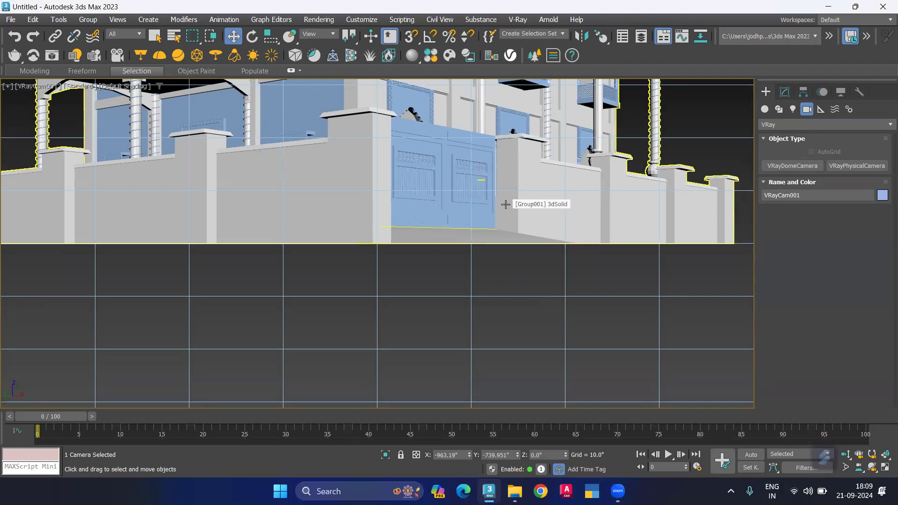
Step: Switch to four viewports, put the V-Ray camera view in the Perspective viewport and a wireframe Top view in the former camera viewport
key("alt+w")
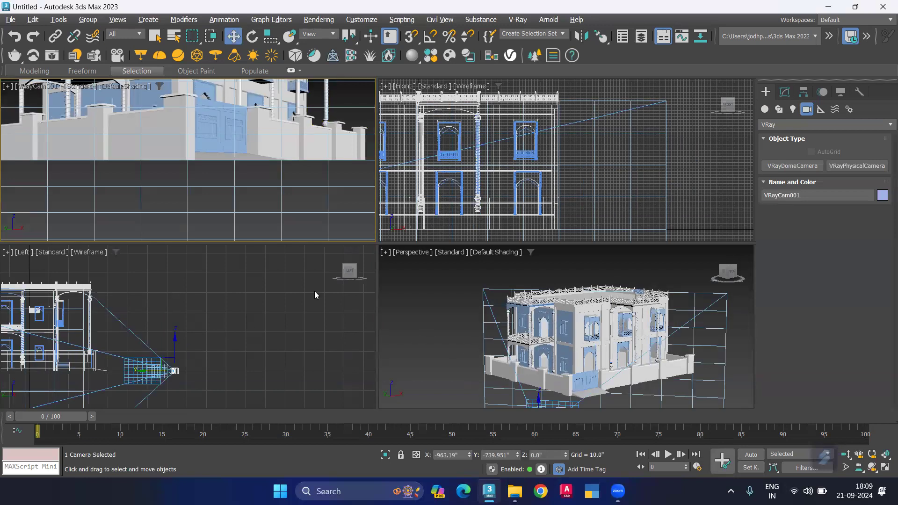
left_click(710, 186)
left_click(437, 319)
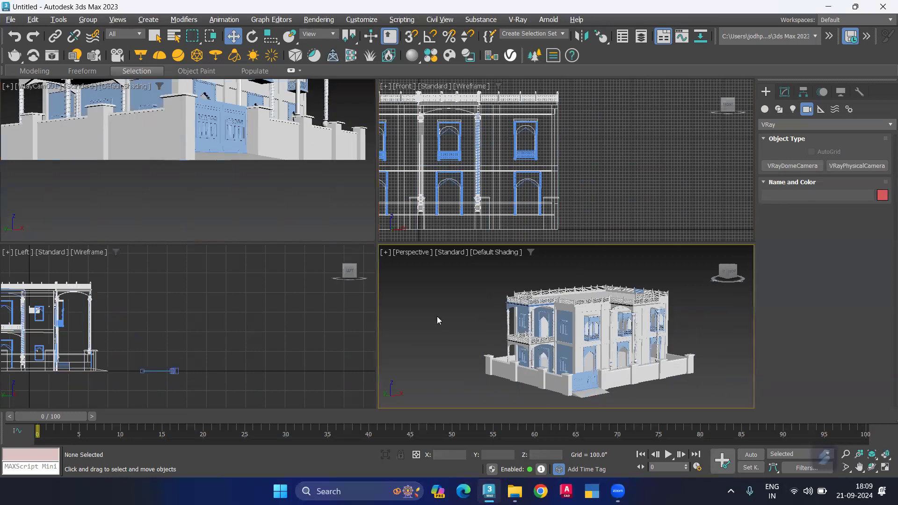
key("c")
left_click(185, 208)
key("t")
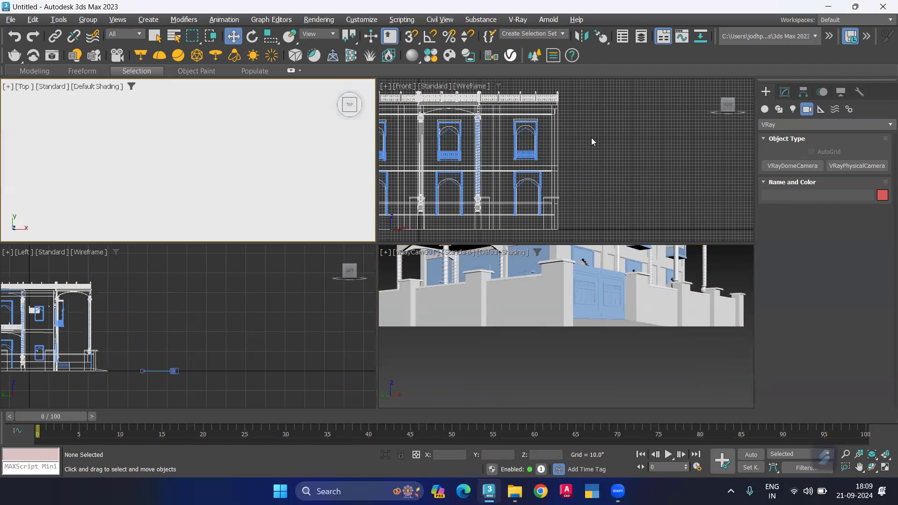
key("F3")
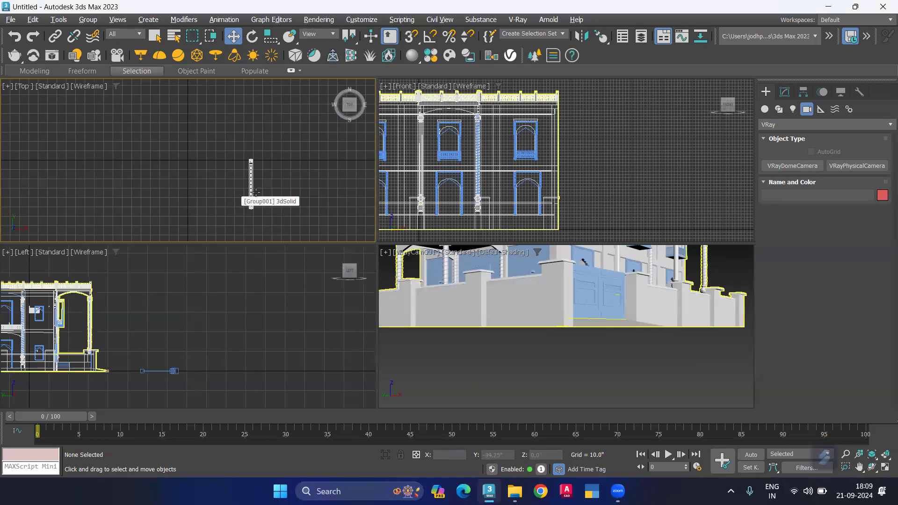
Step: Select the V-Ray camera in the Left view and adjust its Z height, trying 300" and 120" and settling on 72"
left_click(570, 184)
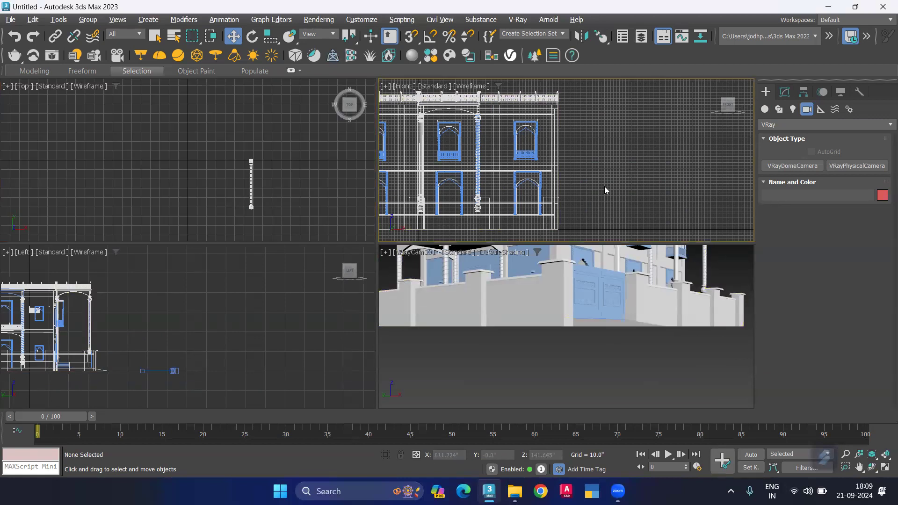
middle_click_drag(628, 183, 751, 182)
middle_click_drag(190, 325, 313, 304)
scroll(274, 355, "up", 5)
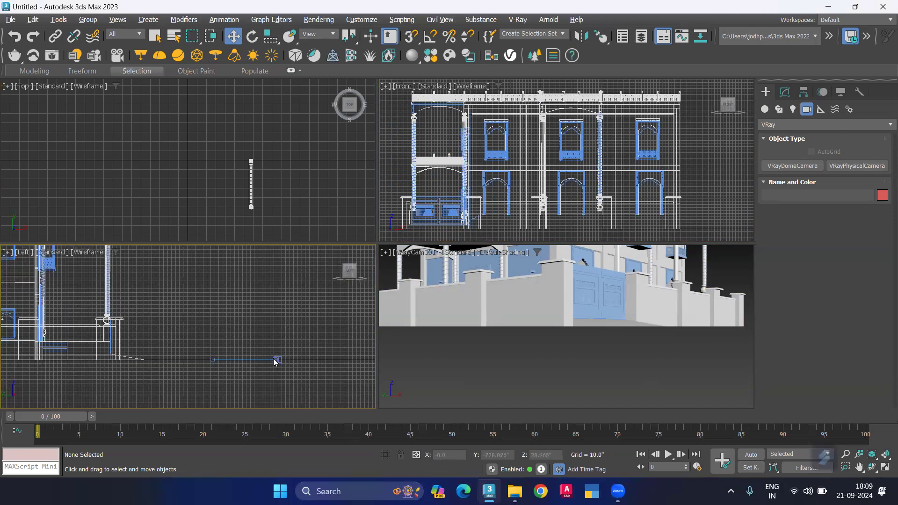
left_click(277, 360)
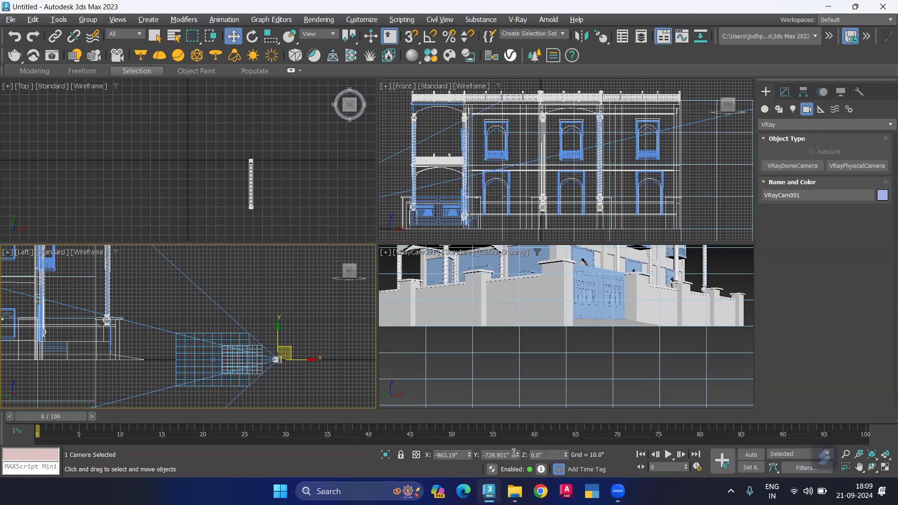
left_click(416, 455)
left_click(415, 455)
left_click(527, 454)
type("2")
type("00")
key("Return")
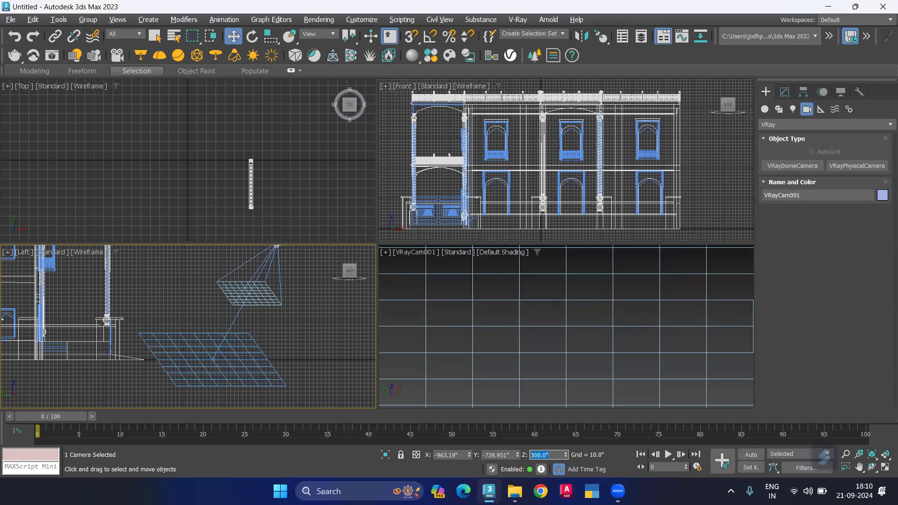
type("120")
key("Return")
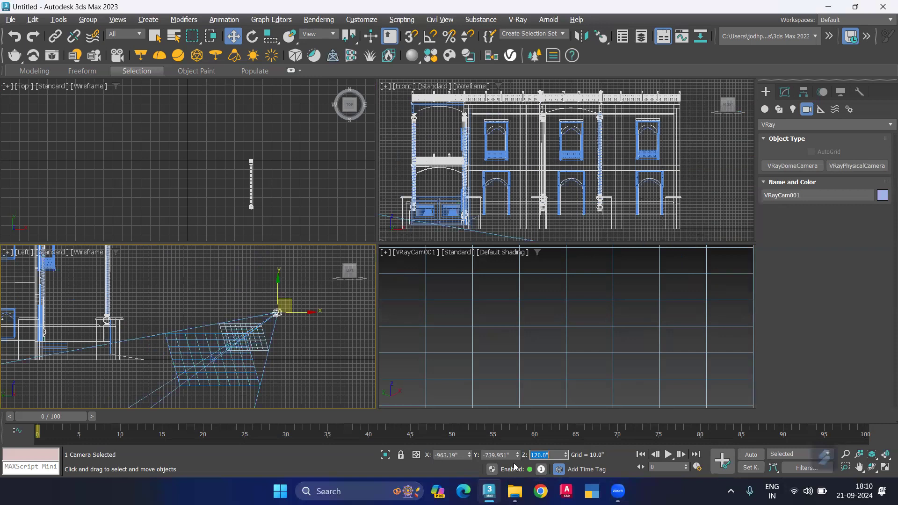
type("62")
key("Return")
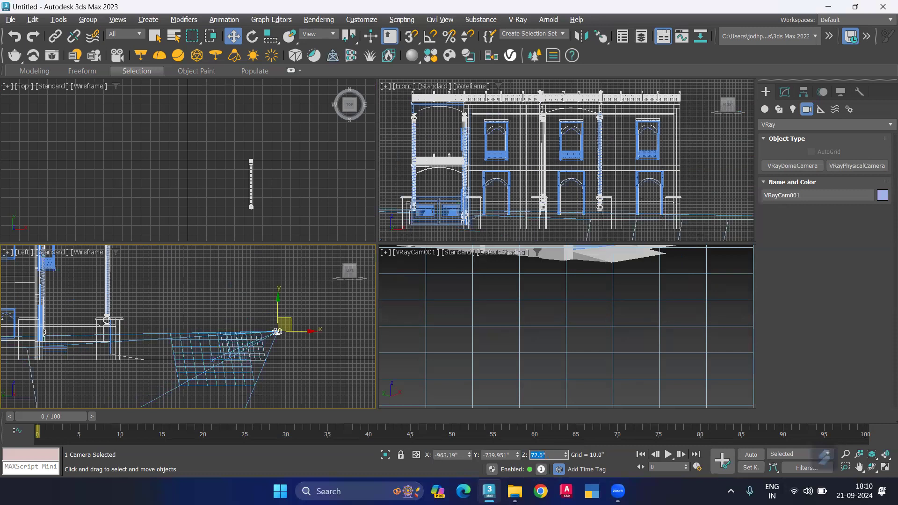
Step: Set the camera target's Z height to 96" and shift it about 36" towards the building in the Left view
left_click(229, 300)
middle_click_drag(204, 313, 237, 343)
left_click(239, 343)
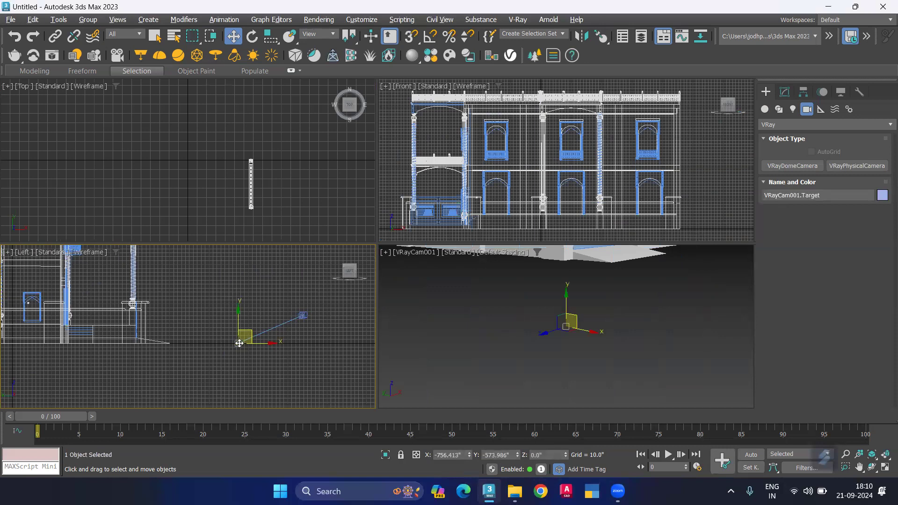
left_click(529, 455)
type("96")
key("Return")
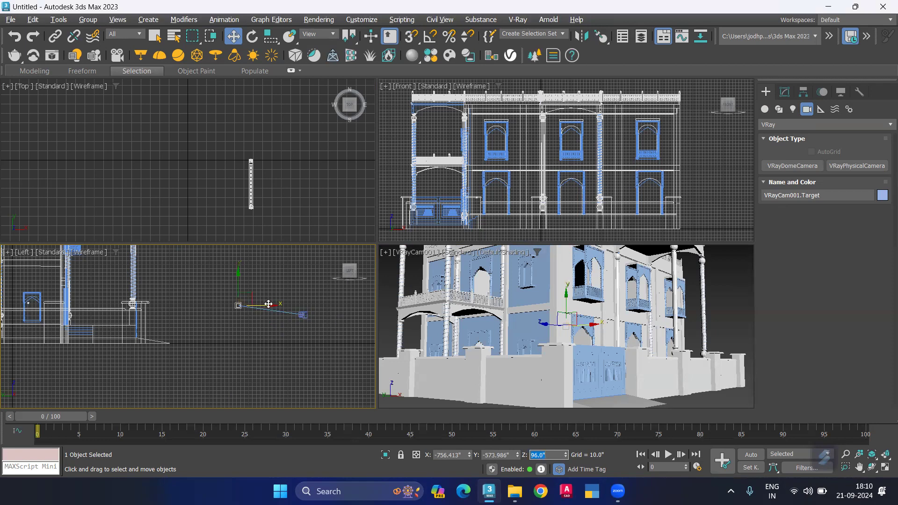
left_click_drag(268, 304, 254, 301)
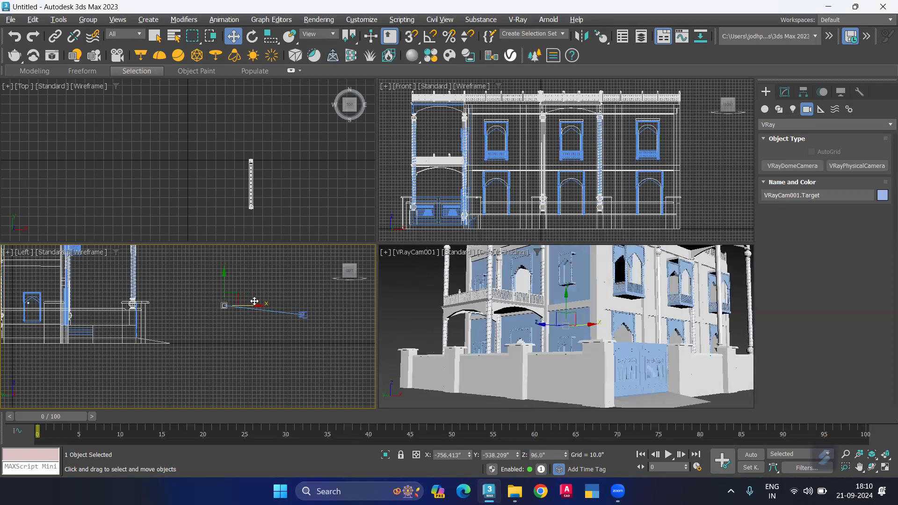
Step: Move the camera target diagonally in the Top view to inside the building, at about X 35" and Y 33"
left_click(249, 226)
scroll(262, 220, "down", 5)
scroll(166, 163, "up", 3)
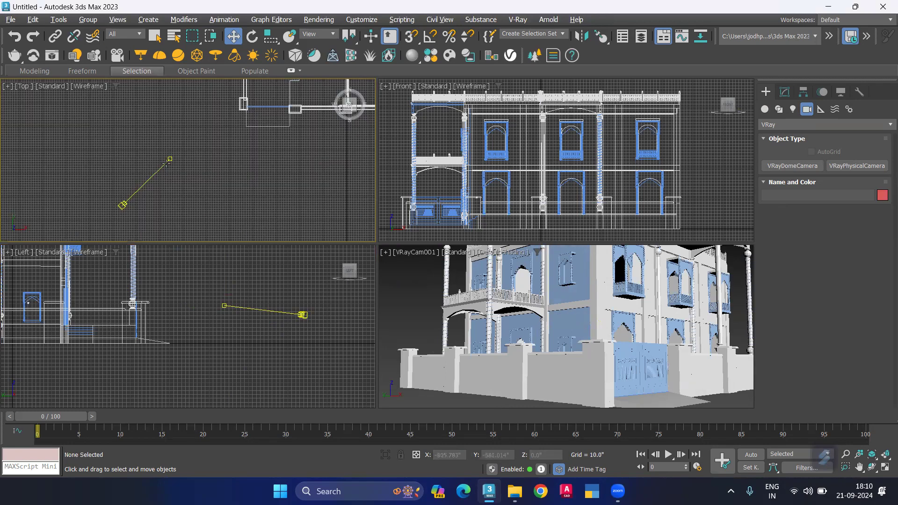
left_click(170, 159)
left_click_drag(179, 148, 261, 94)
scroll(261, 94, "down", 3)
scroll(243, 163, "up", 3)
left_click_drag(243, 163, 295, 105)
middle_click_drag(295, 105, 225, 191)
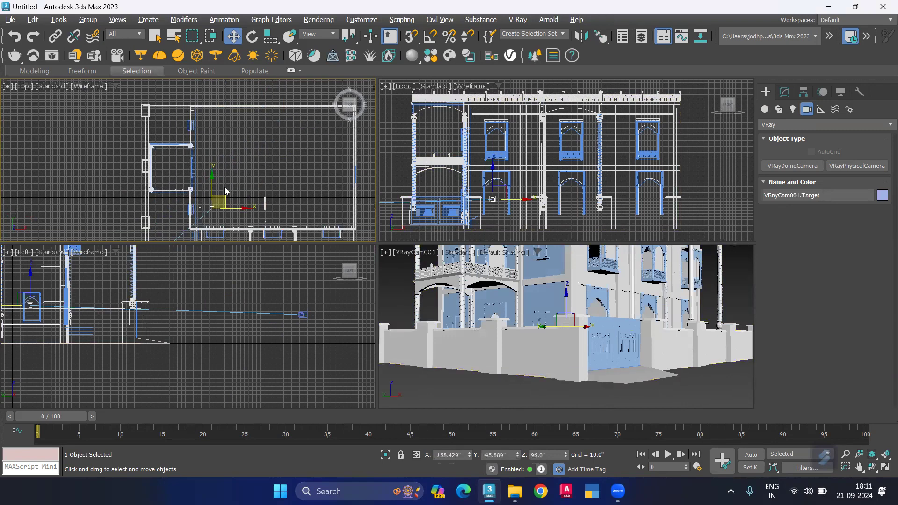
left_click_drag(225, 191, 262, 180)
Step: Move the V-Ray camera in the Top view diagonally closer to the building's gate corner
scroll(218, 188, "down", 3)
scroll(149, 216, "up", 4)
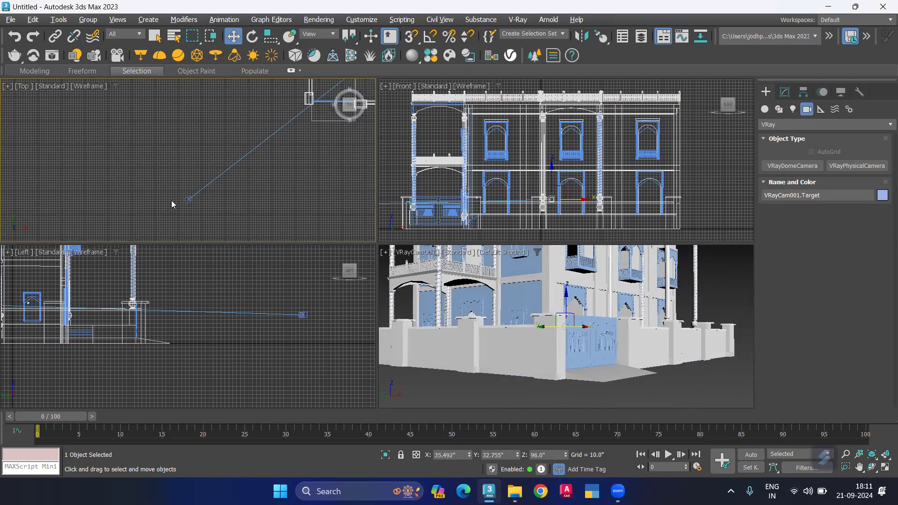
left_click(189, 199)
left_click_drag(200, 190, 232, 163)
left_click(231, 220)
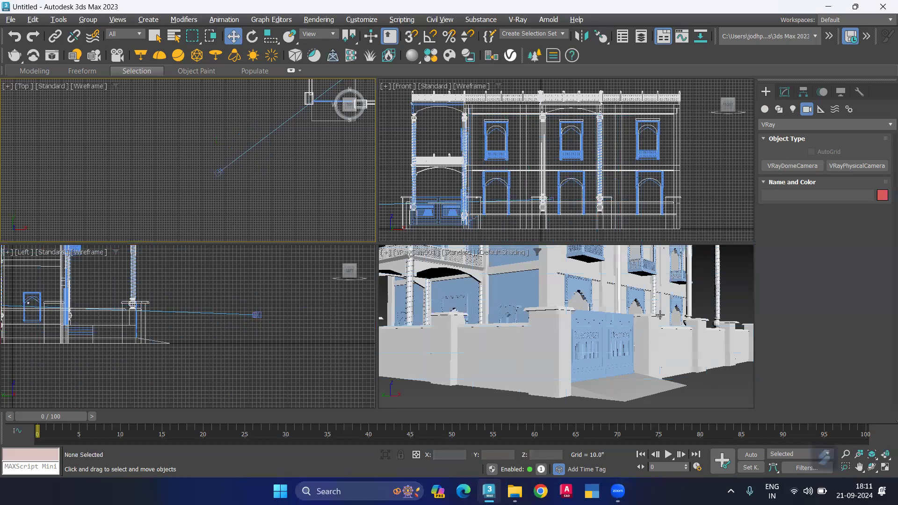
left_click(737, 296)
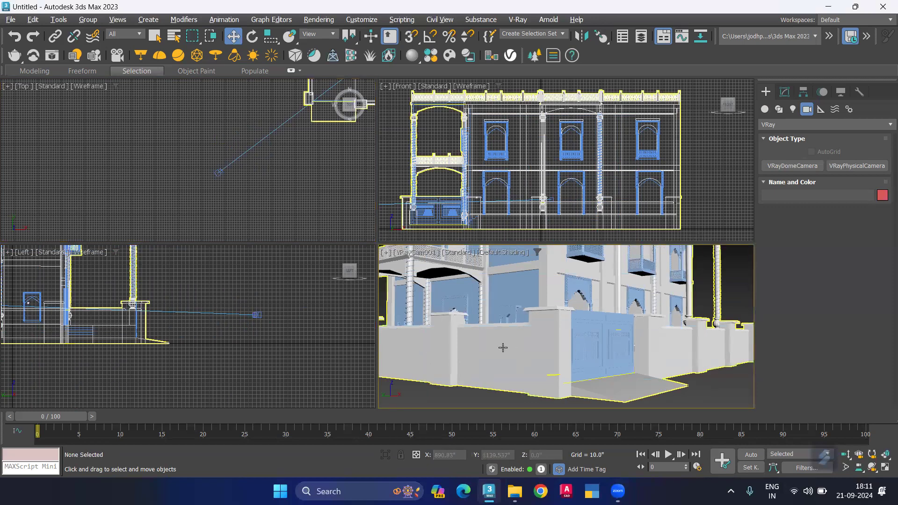
middle_click_drag(193, 317, 281, 328)
scroll(167, 327, "up", 8)
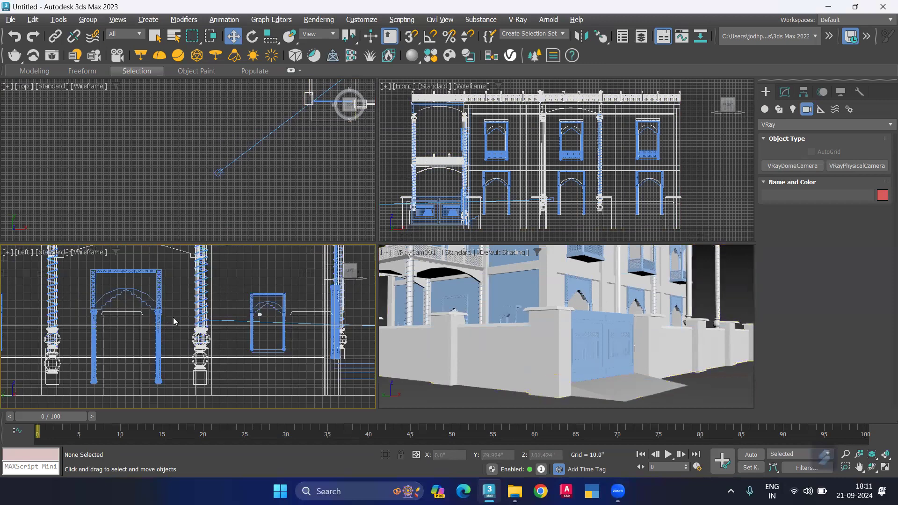
left_click(136, 36)
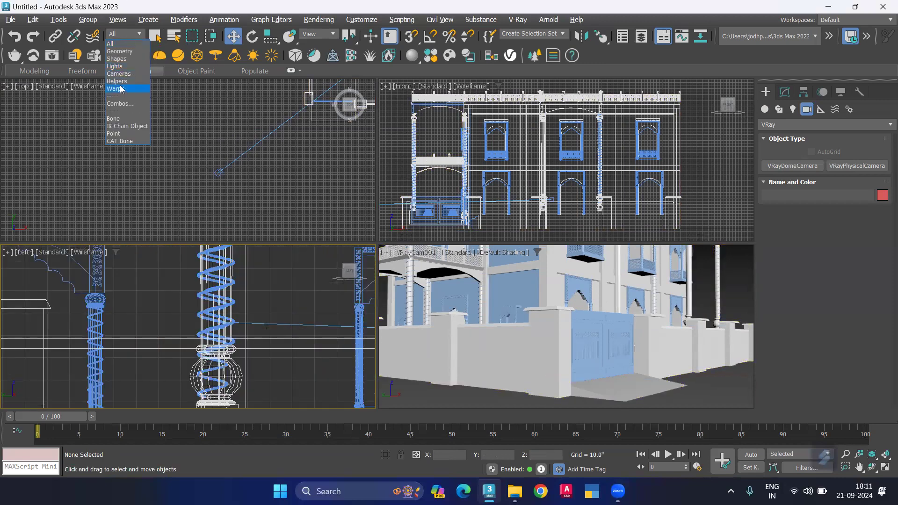
left_click(135, 34)
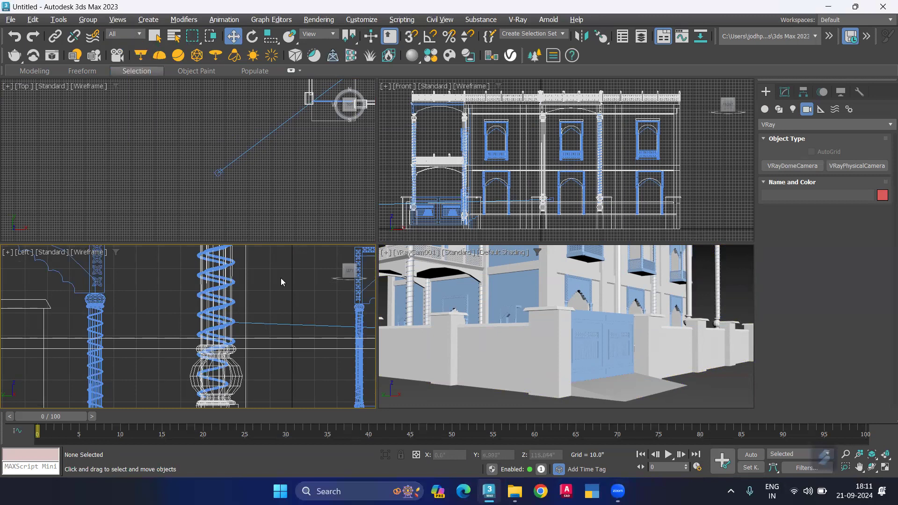
left_click(132, 34)
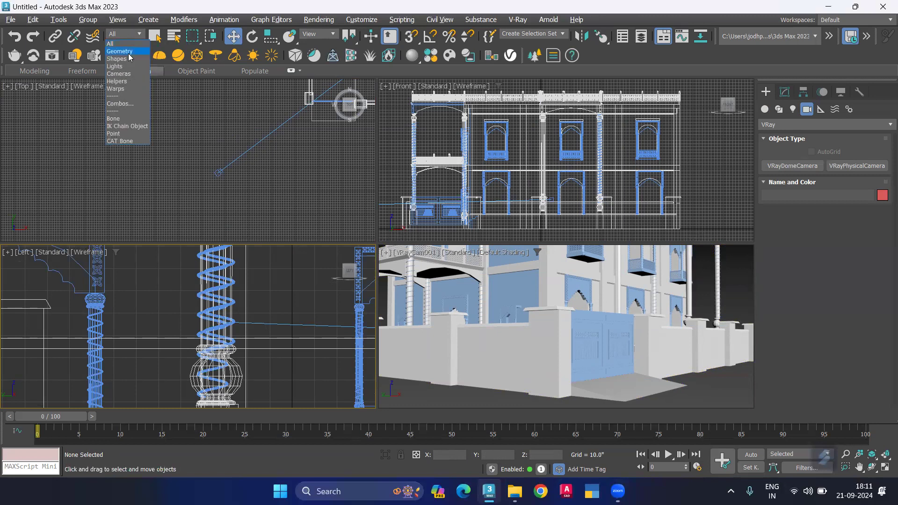
left_click(61, 123)
left_click(24, 87)
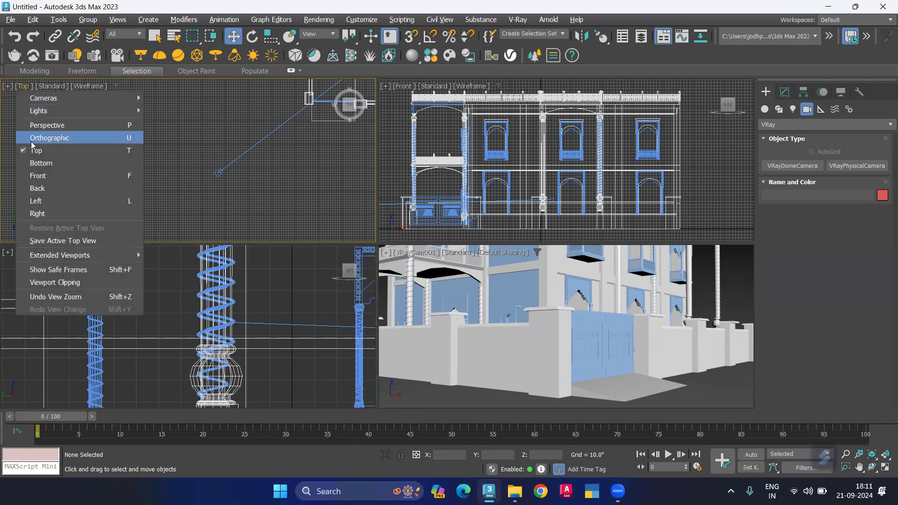
left_click(196, 171)
left_click(58, 87)
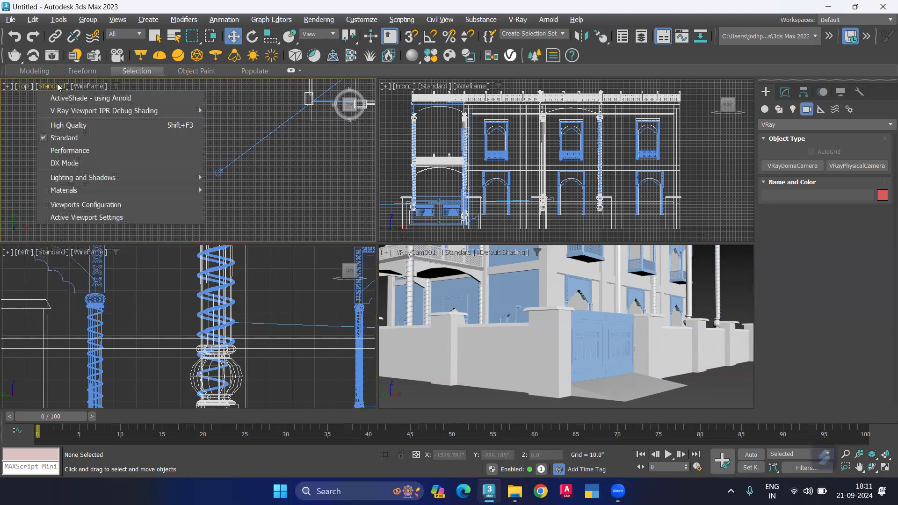
left_click(58, 87)
left_click(24, 86)
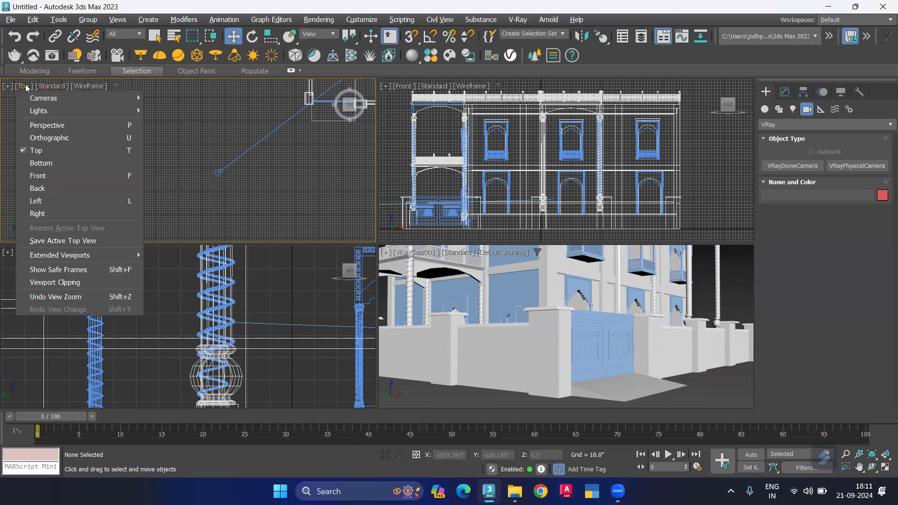
mouse_move(84, 254)
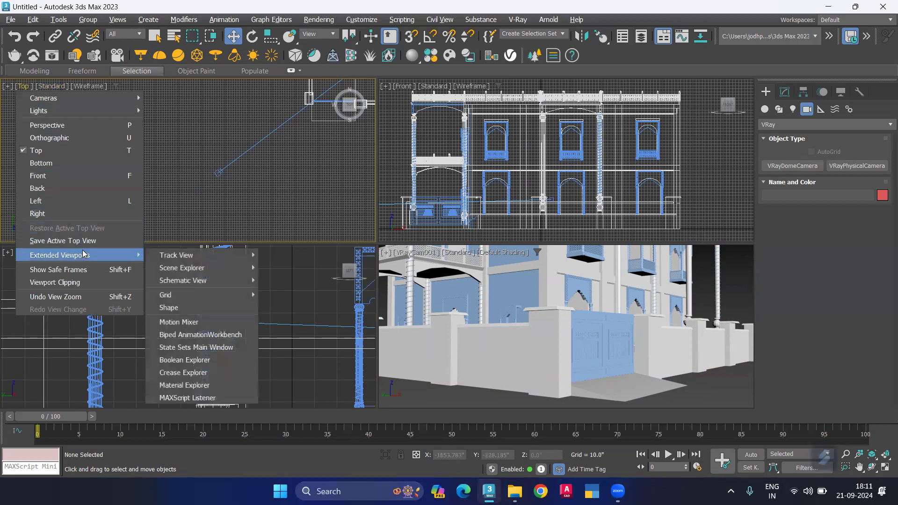
left_click(162, 166)
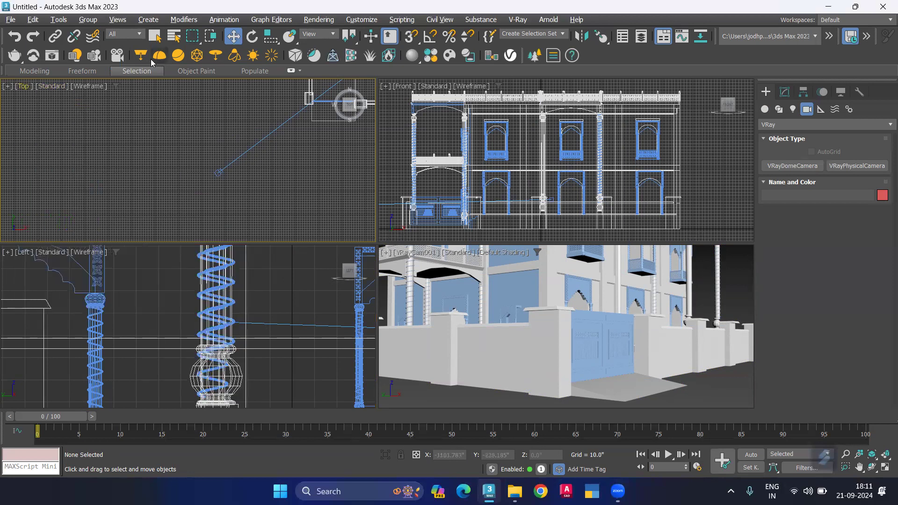
Step: Restrict the selection filter to Cameras and check it on the V-Ray camera in the Top view
left_click(139, 35)
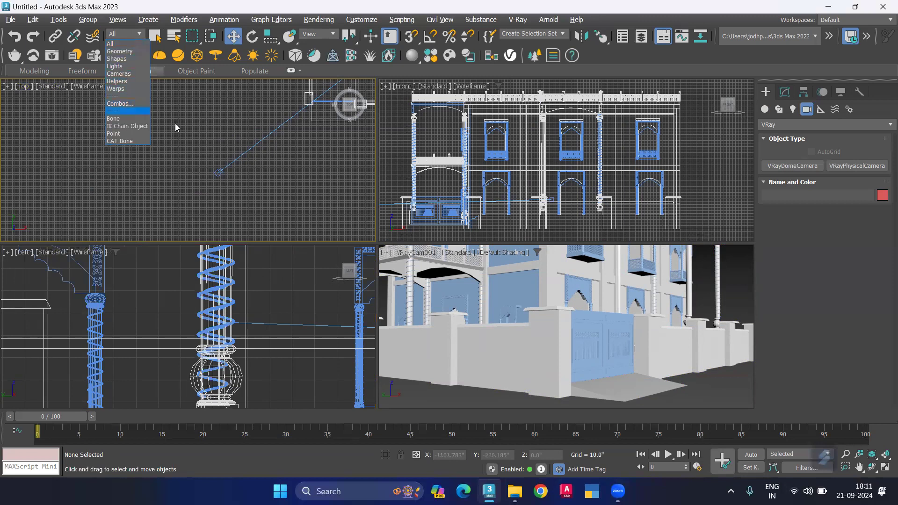
left_click(190, 126)
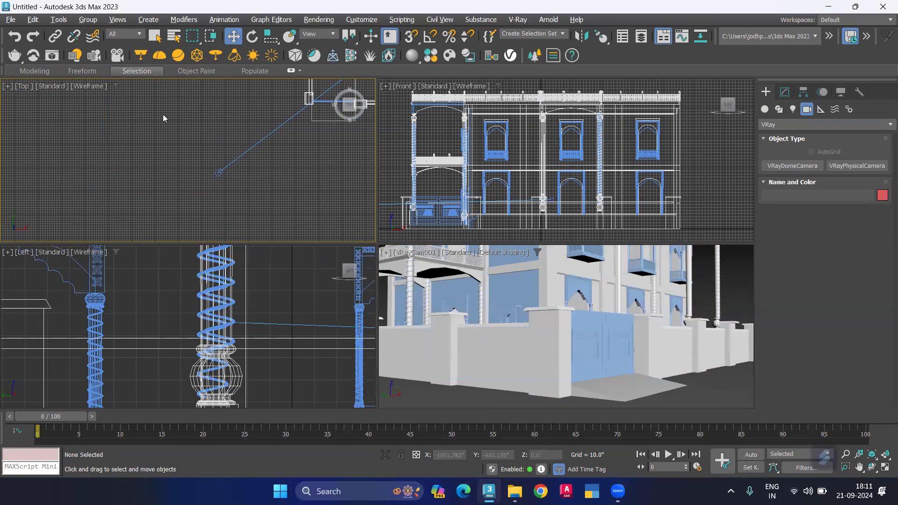
left_click(137, 36)
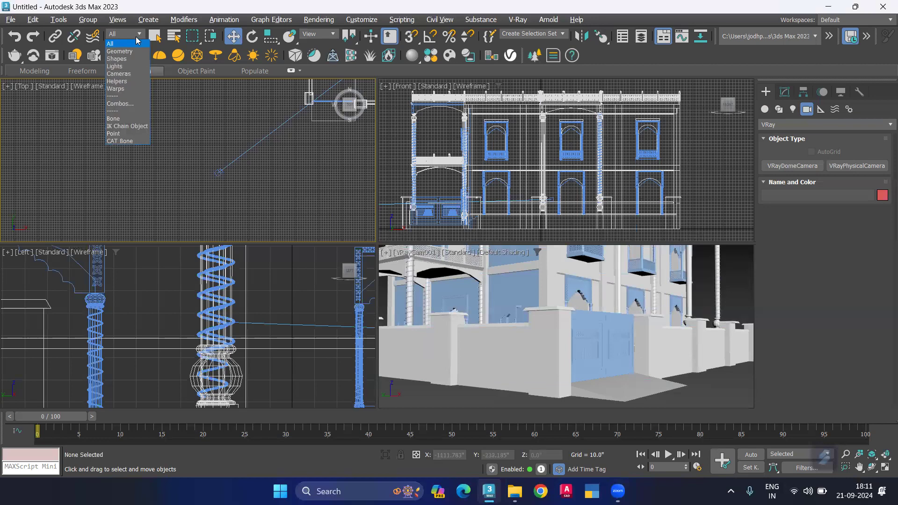
left_click(128, 74)
left_click(218, 172)
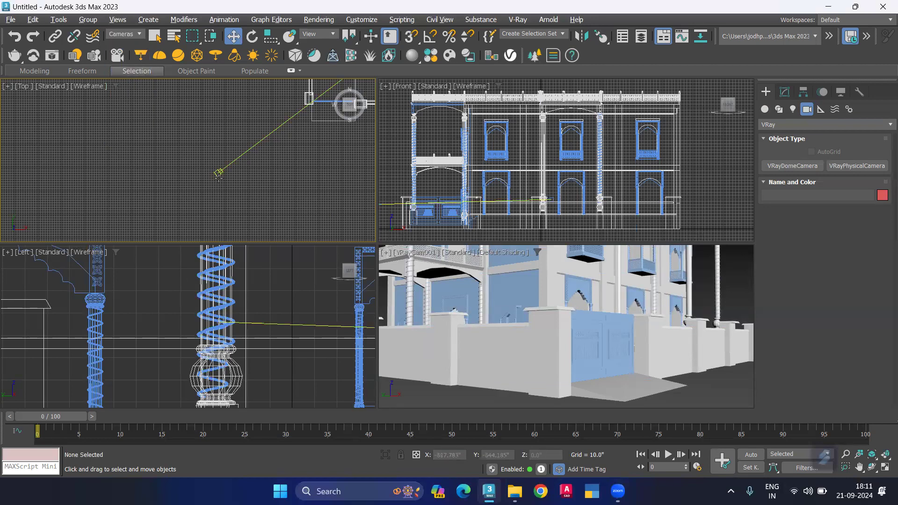
left_click(314, 164)
Step: Select the camera target in the Top view and raise it in the Left view to a Z height of about 147"
scroll(308, 150, "up", 5)
left_click(299, 130)
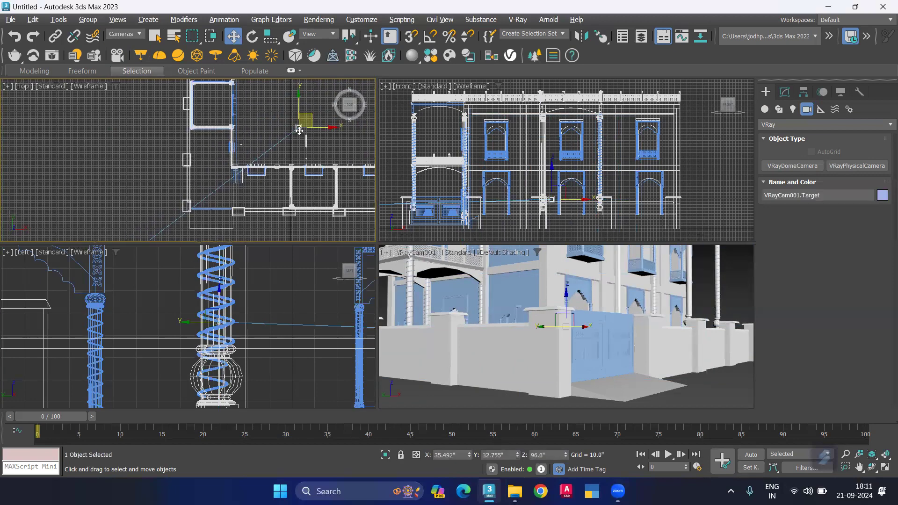
scroll(299, 130, "down", 2)
scroll(210, 331, "down", 3)
scroll(209, 331, "down", 3)
middle_click_drag(209, 299, 202, 333)
left_click_drag(202, 333, 300, 380)
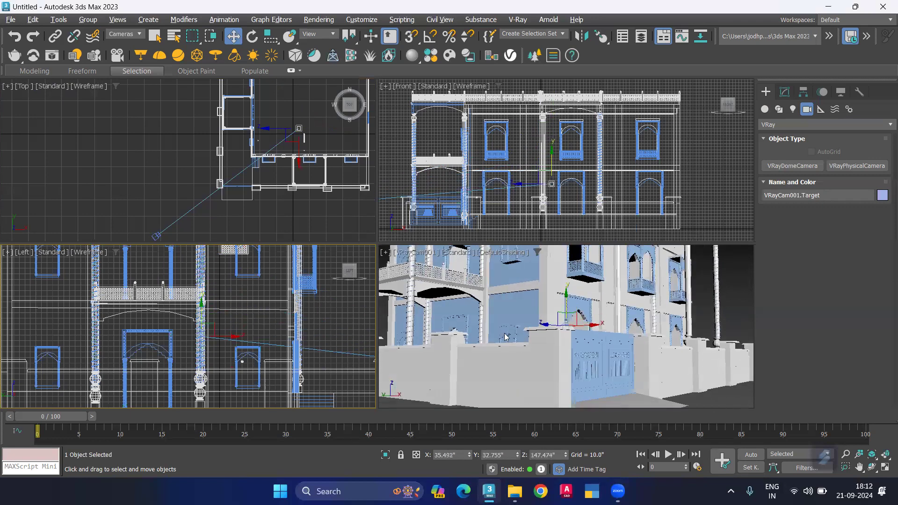
Step: Move the V-Ray camera in the Top view diagonally away from the building to about X -1337" and Y -1330"
scroll(274, 189, "down", 2)
middle_click_drag(274, 189, 290, 160)
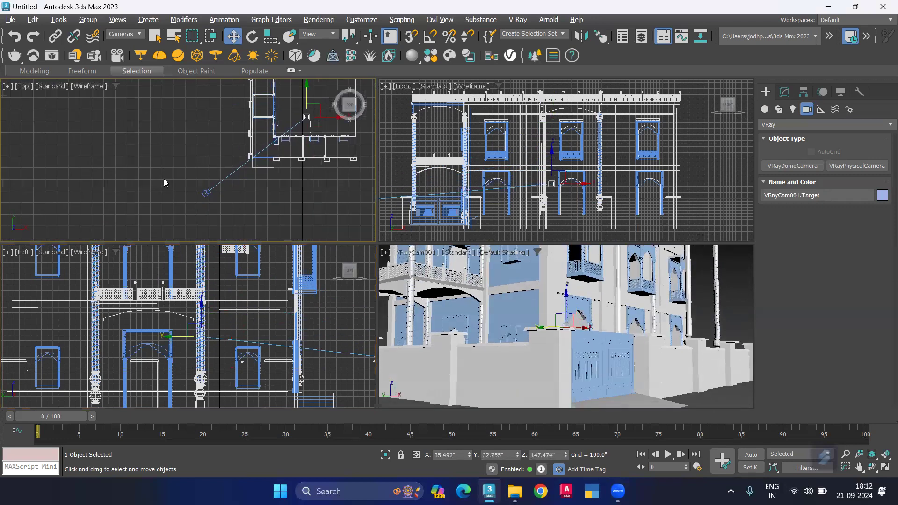
left_click(205, 192)
left_click_drag(214, 192, 152, 281)
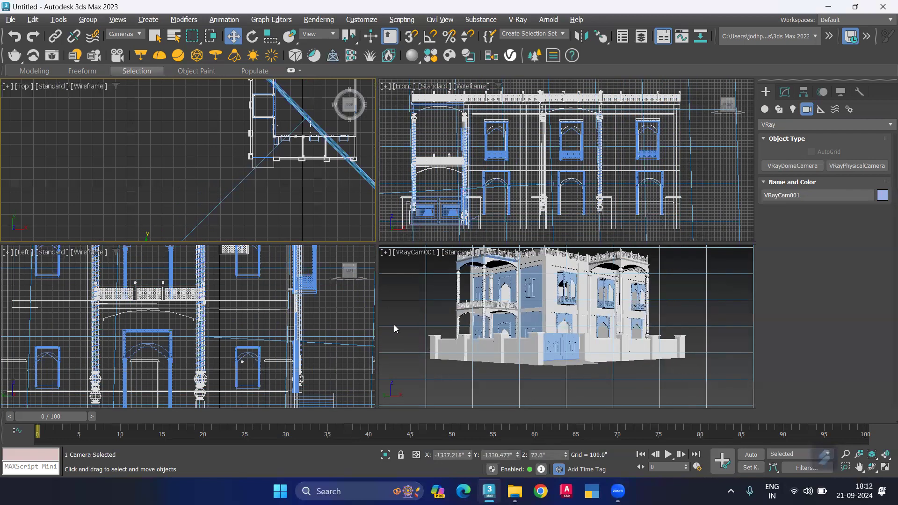
Step: Maximize the VRayCam001 view and display its safe frames
left_click(394, 327)
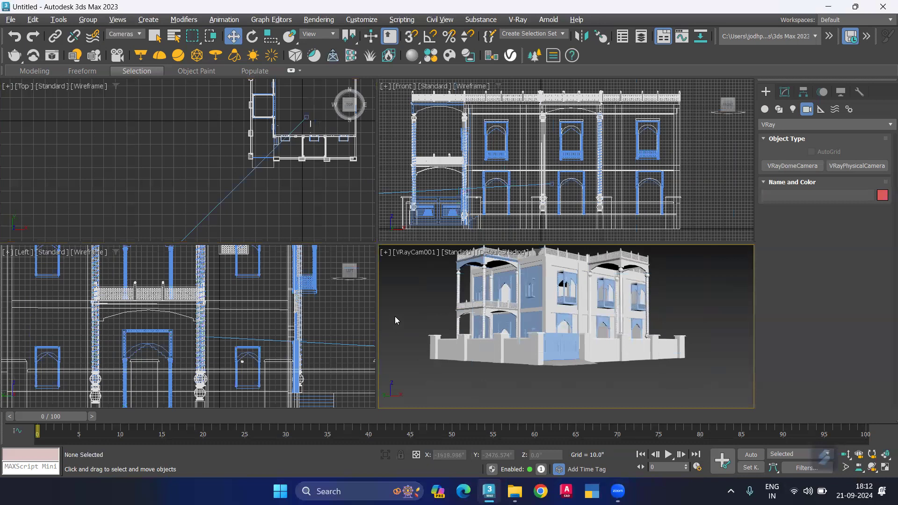
key("alt+w")
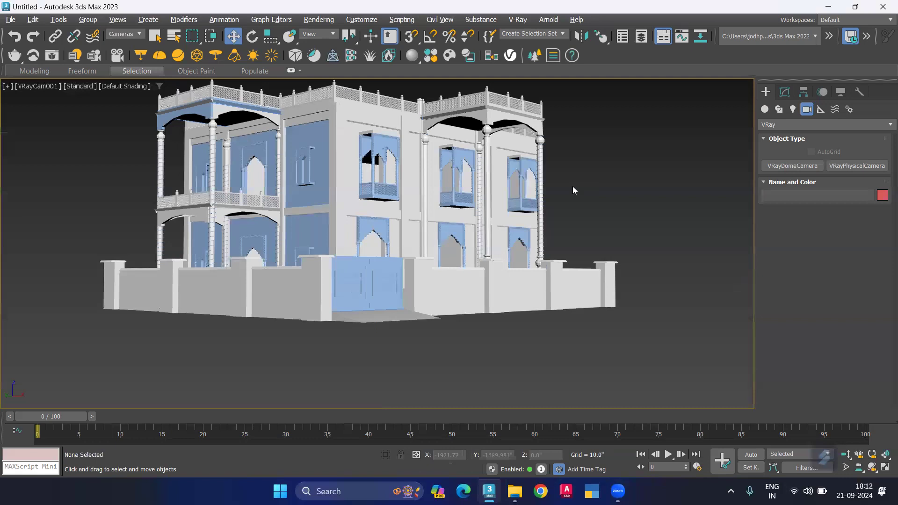
key("shift+f")
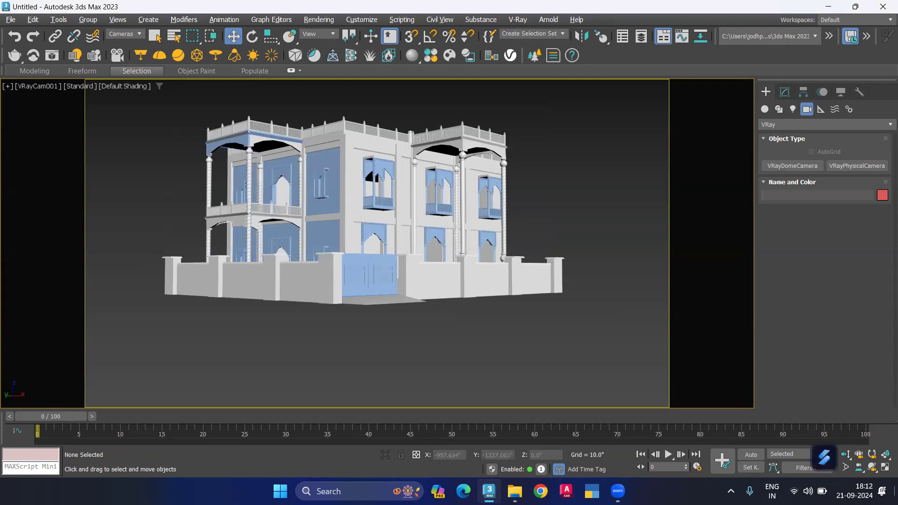
Step: Narrow the camera's field of view and pan the camera view until the building and its boundary wall fill the safe frame
left_click(847, 469)
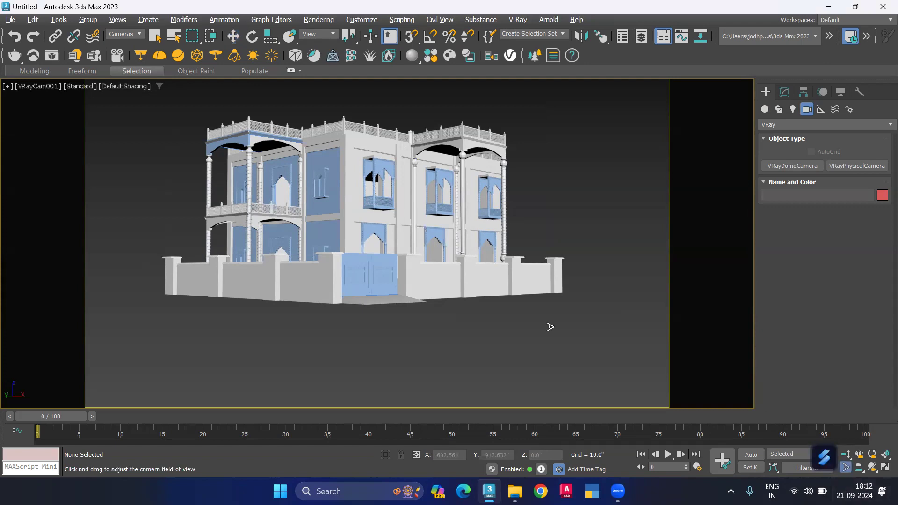
left_click_drag(290, 250, 290, 243)
middle_click_drag(262, 225, 287, 251)
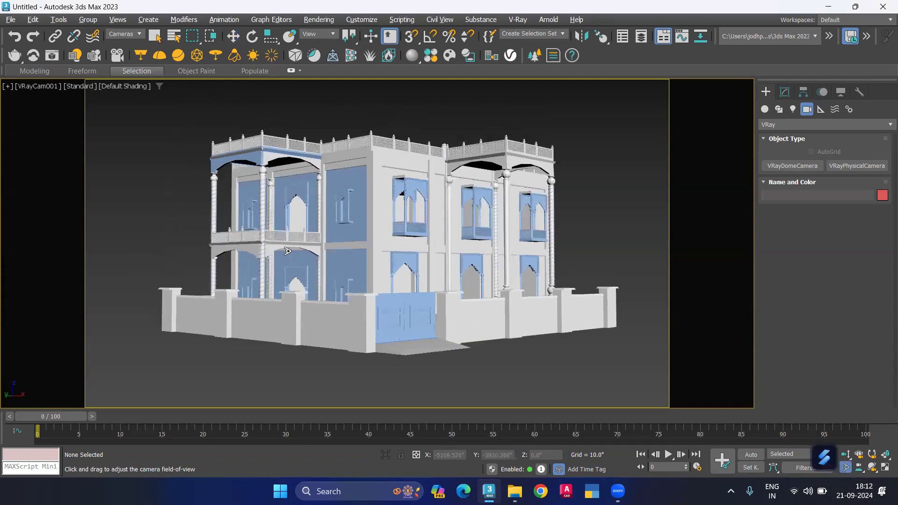
scroll(287, 251, "up", 1)
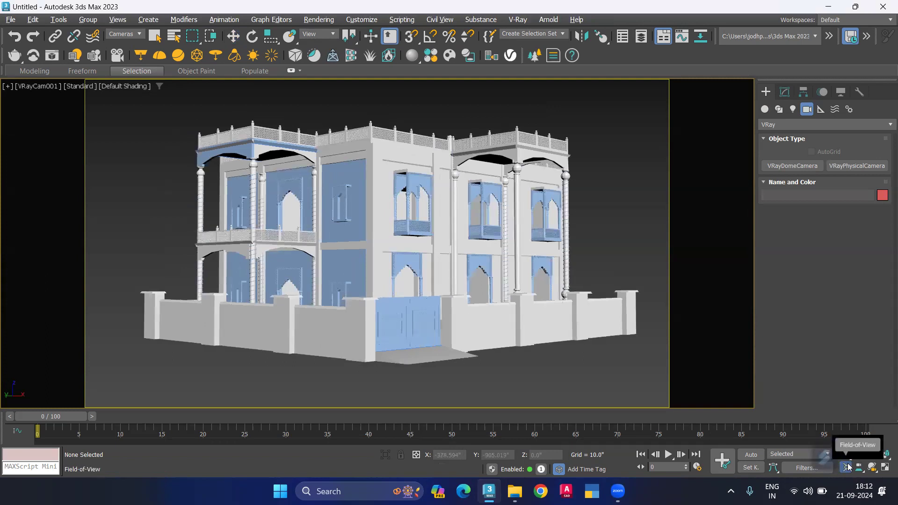
left_click(847, 467)
left_click_drag(531, 331, 533, 324)
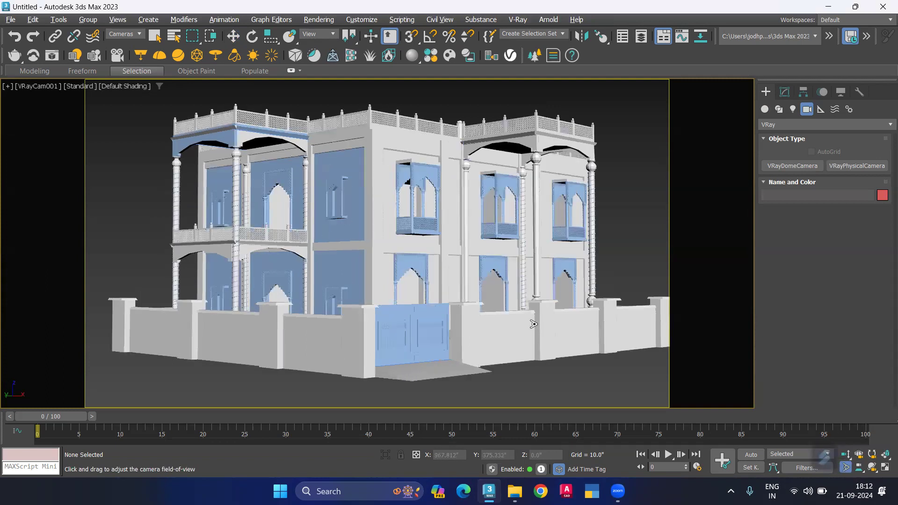
middle_click_drag(523, 314, 516, 332)
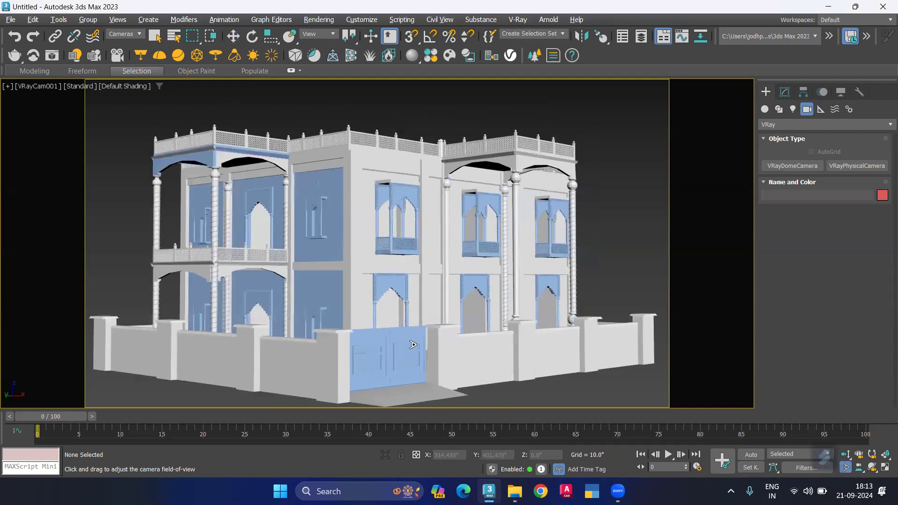
left_click_drag(413, 345, 397, 347)
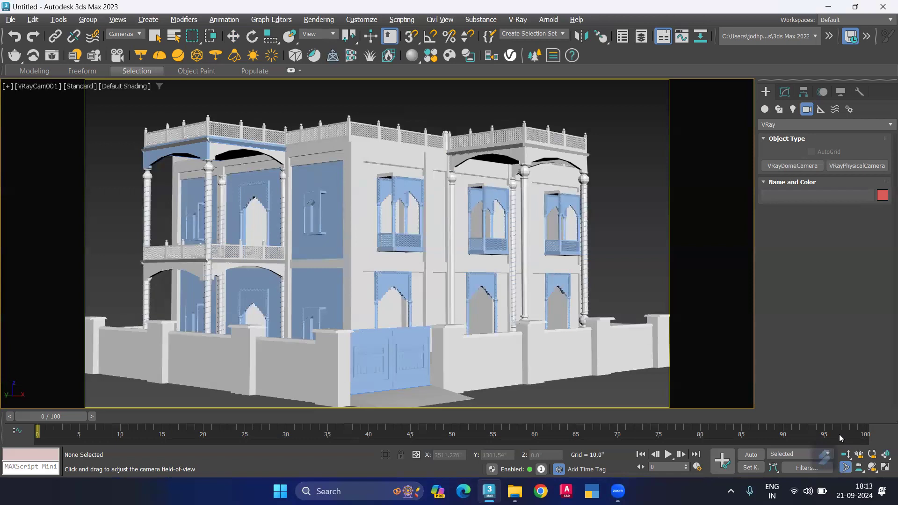
Step: Restore the four-view layout and select the V-Ray camera in the Top view with the Move tool
key("alt+w")
left_click(281, 202)
middle_click_drag(274, 204, 243, 171)
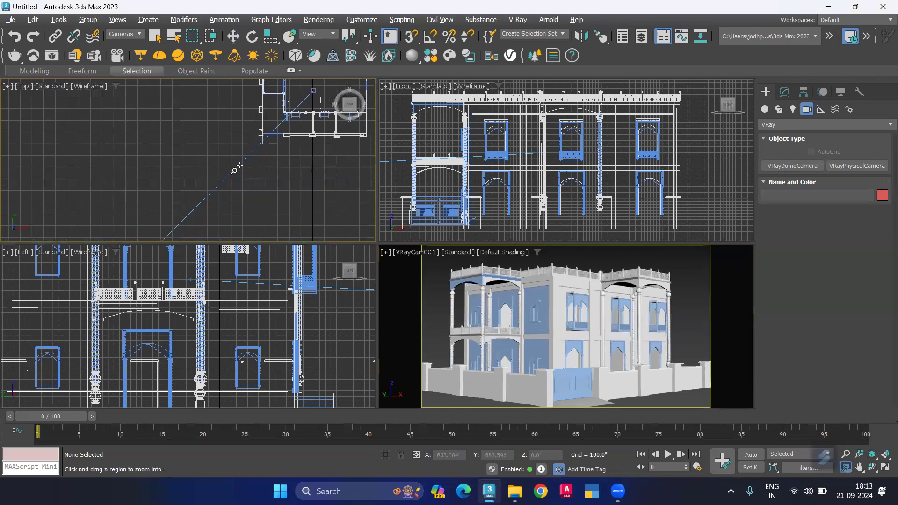
scroll(232, 182, "down", 3)
key("w")
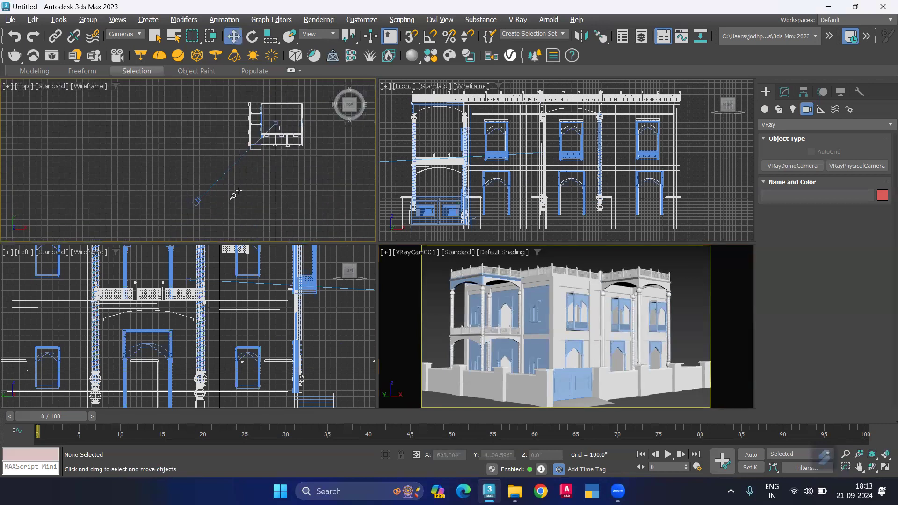
left_click(197, 202)
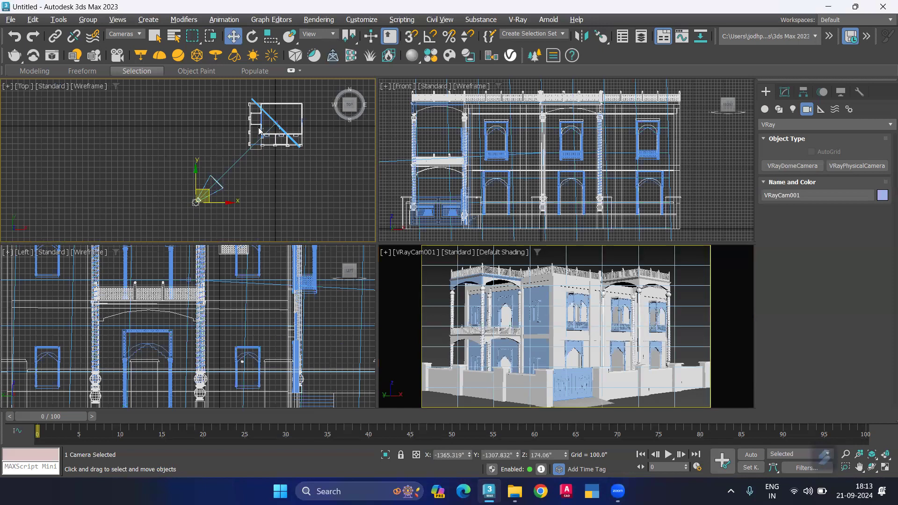
Step: Enable the camera's Field of view parameter and try about 32.6, 33 and 35, settling on 34
left_click(790, 95)
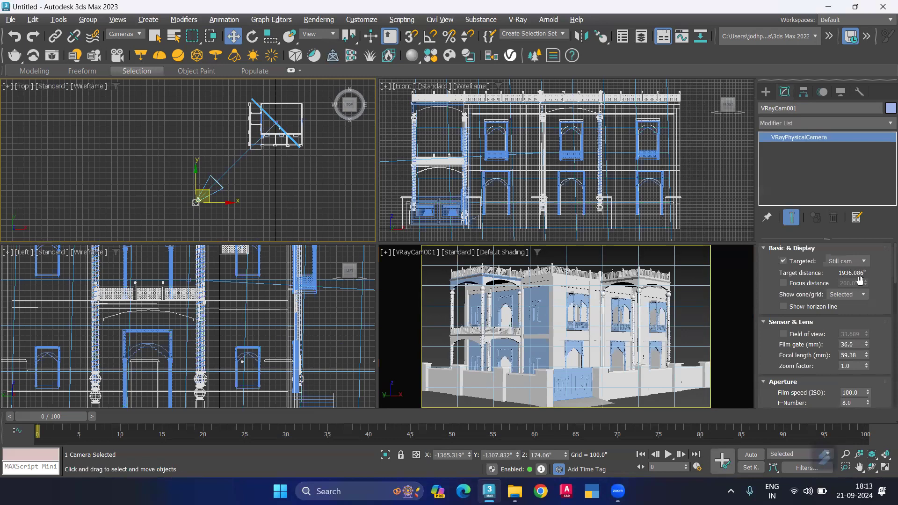
scroll(881, 329, "down", 1)
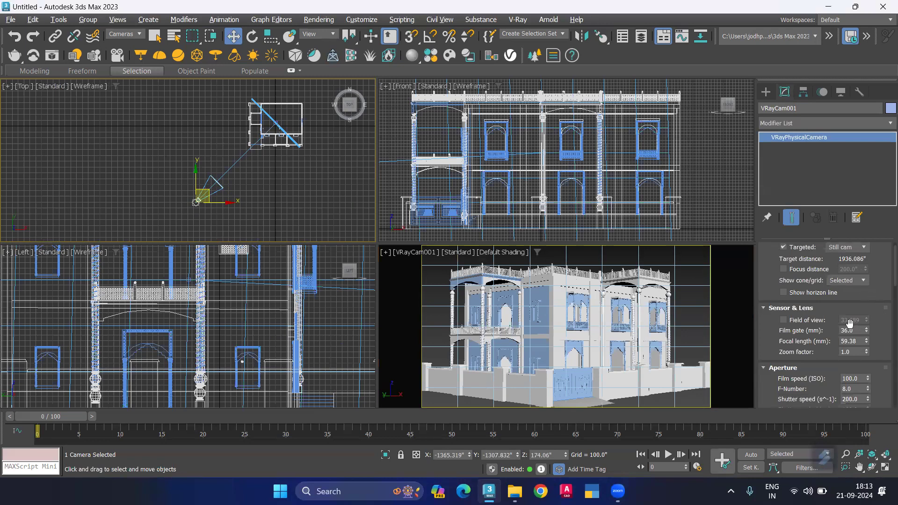
left_click(783, 320)
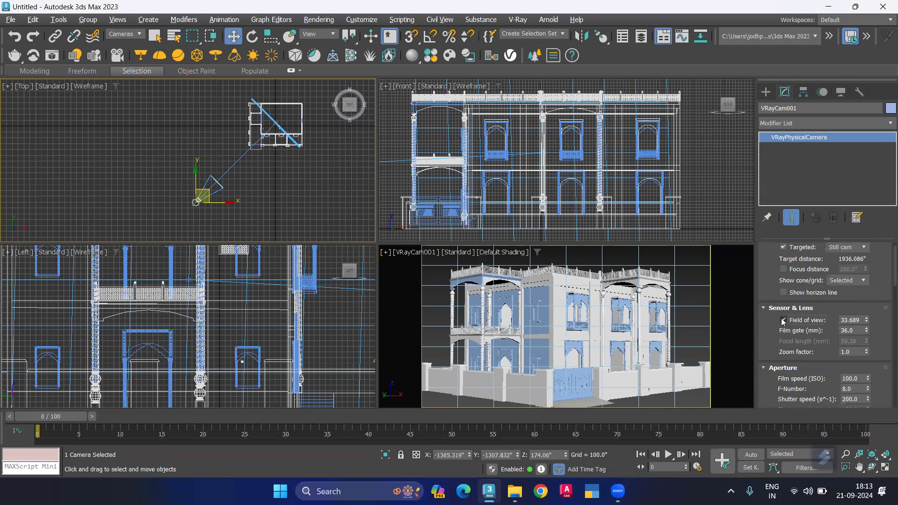
left_click(866, 319)
mouse_move(867, 320)
left_mouse_down()
mouse_move(861, 388)
mouse_move(859, 330)
left_mouse_up()
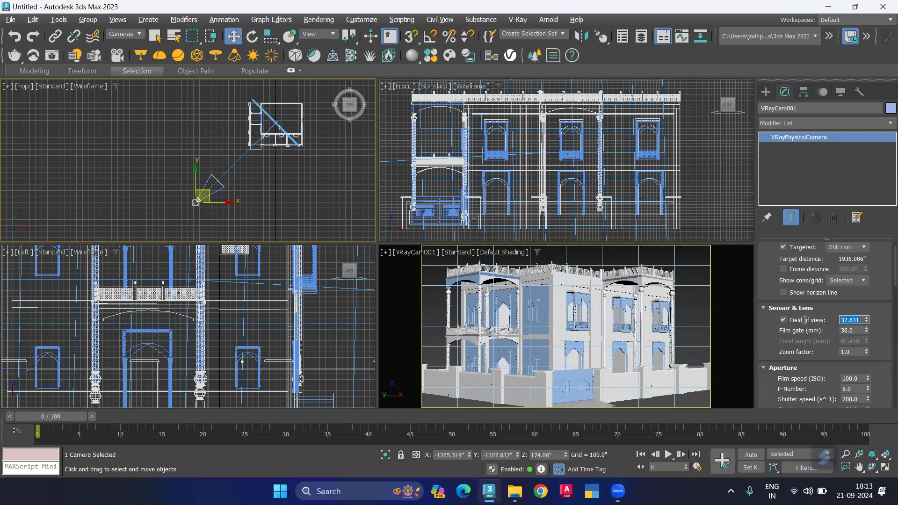
type("33")
key("Return")
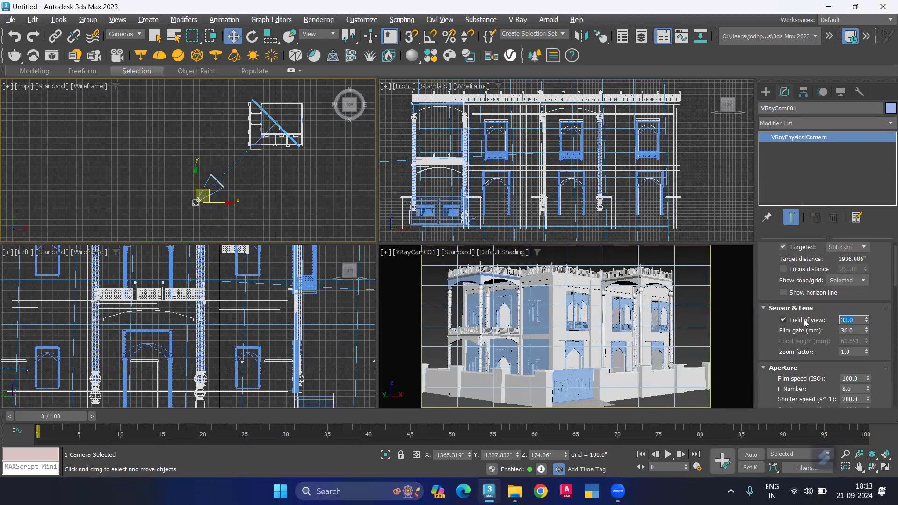
type("35")
key("Return")
type("34")
key("Return")
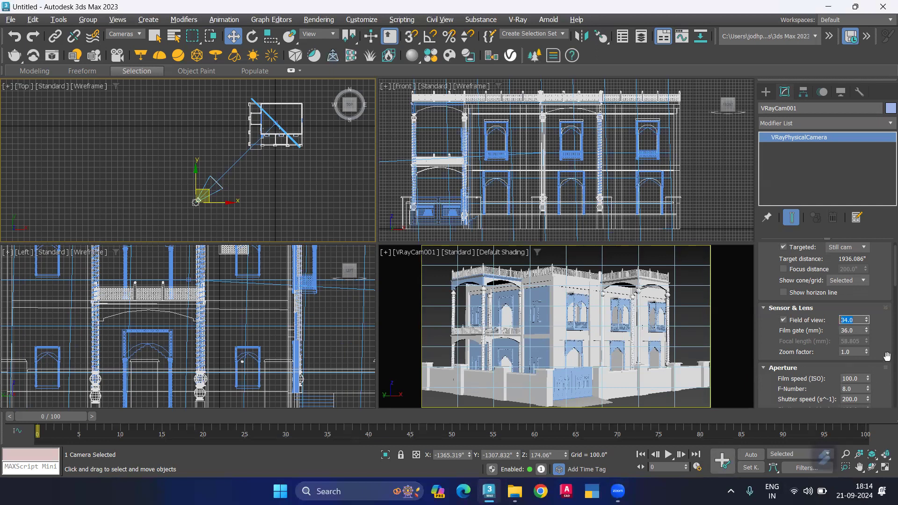
Step: Review the camera's aperture, depth of field, motion blur, exposure, white balance, resolution override and tilt settings
scroll(884, 358, "down", 2)
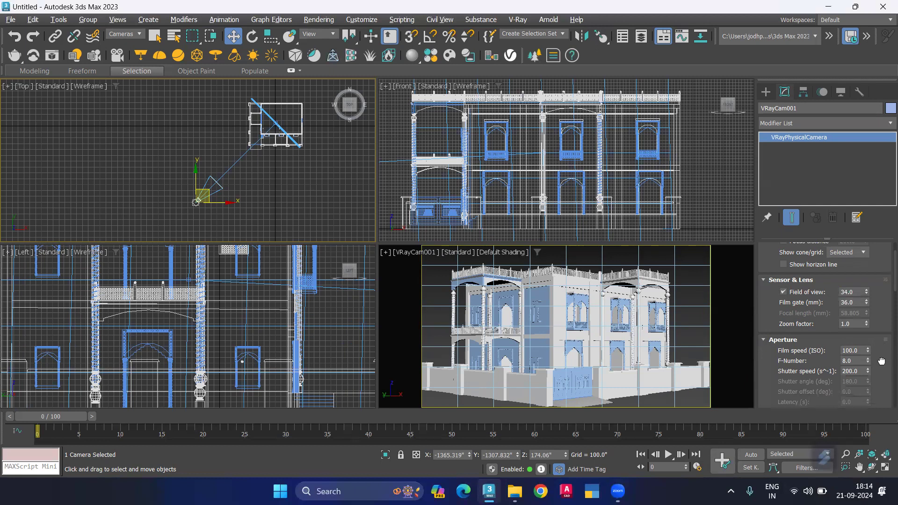
scroll(881, 361, "down", 1)
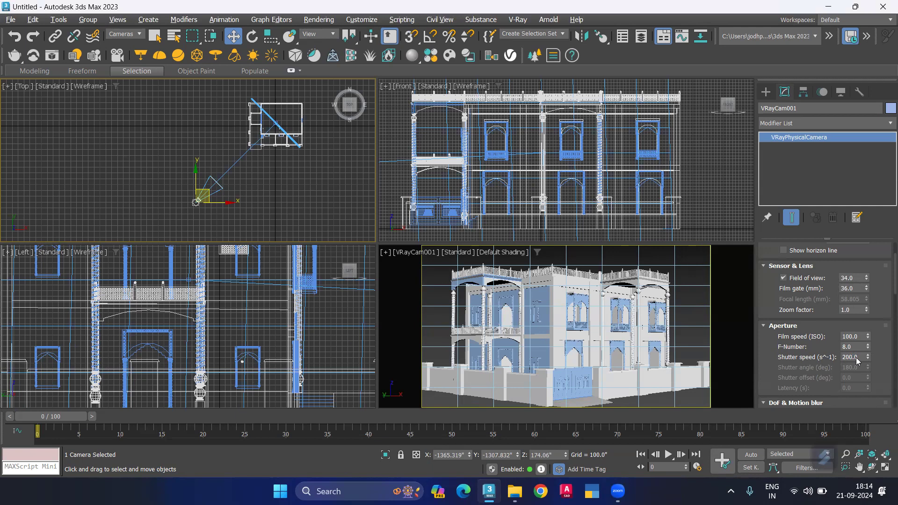
scroll(886, 363, "down", 2)
scroll(887, 363, "down", 5)
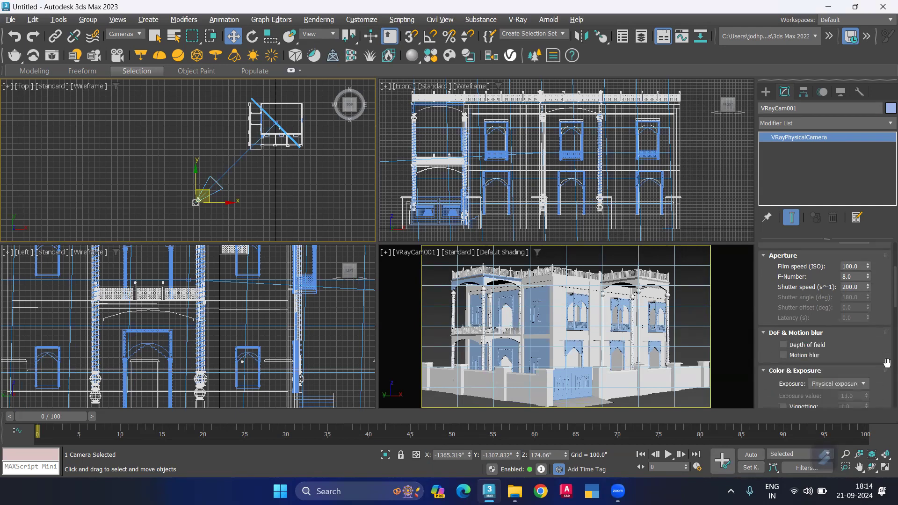
scroll(887, 363, "down", 6)
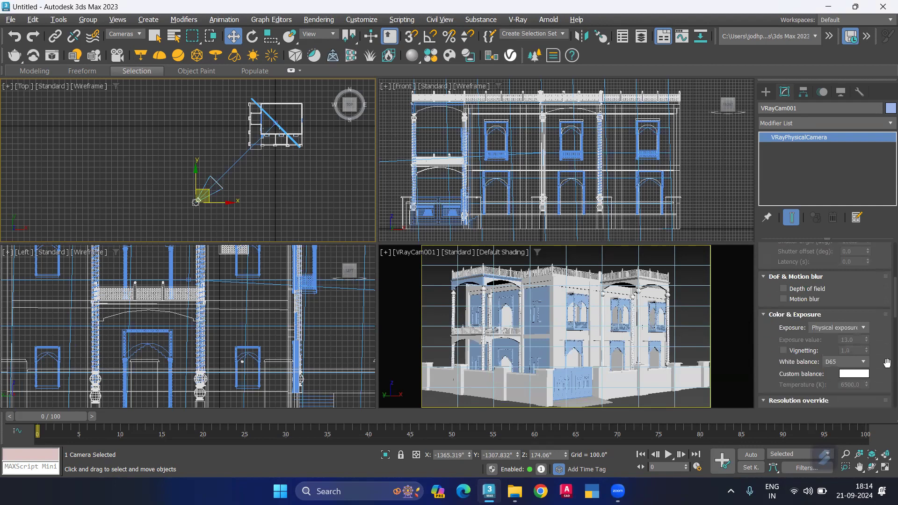
scroll(885, 364, "down", 4)
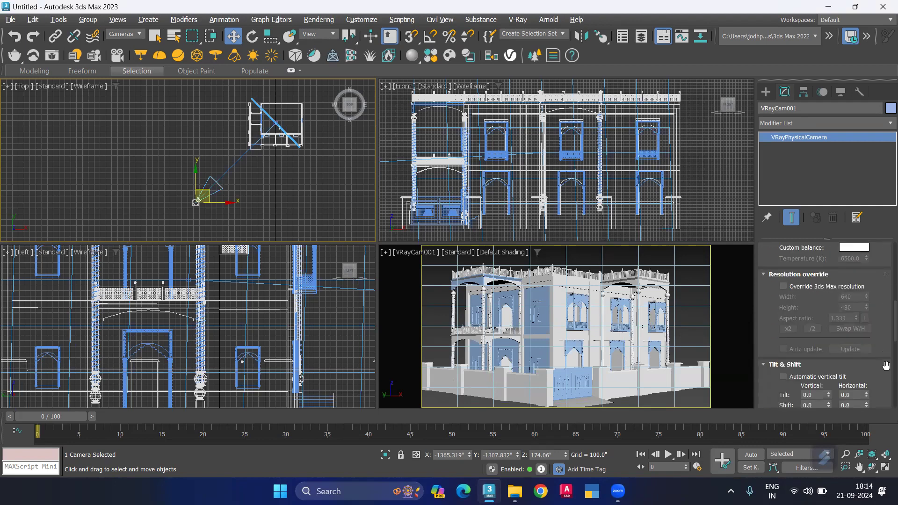
Step: Enable automatic vertical tilt for the V-Ray camera and deselect it to check the view
left_click(783, 363)
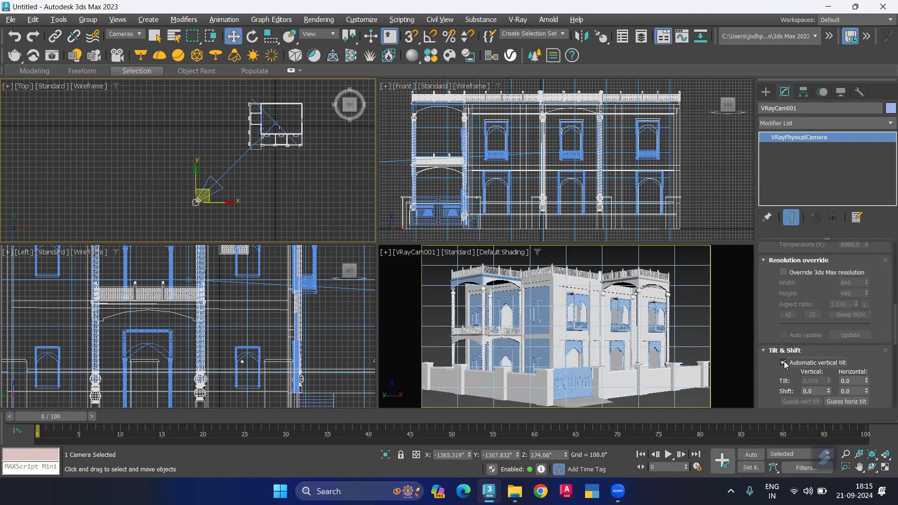
left_click(441, 317)
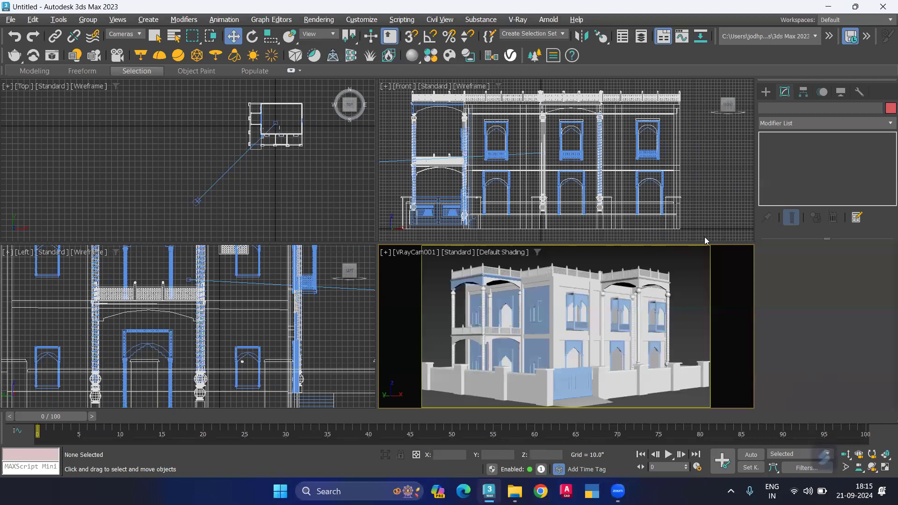
Step: Try the V-Ray camera's Clipping option, turn it back off and deselect the camera
left_click(198, 201)
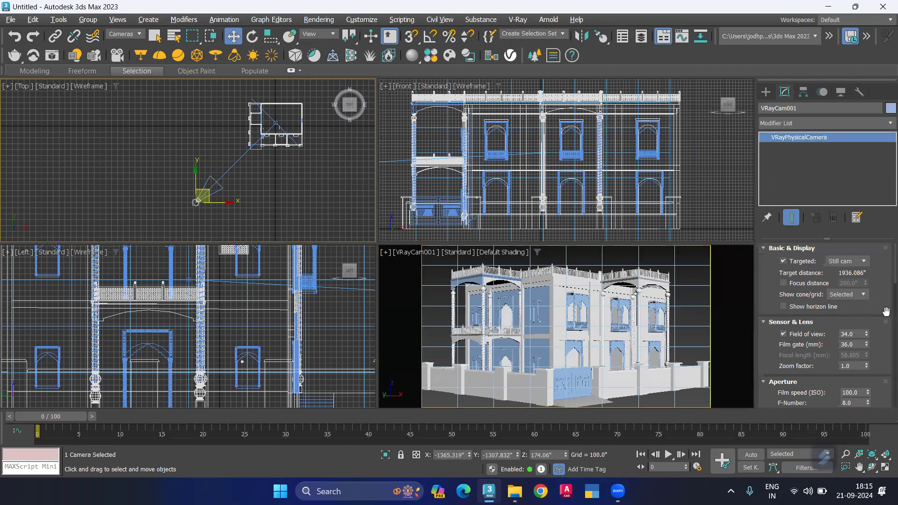
scroll(877, 329, "down", 3)
scroll(877, 330, "down", 5)
scroll(878, 330, "down", 7)
scroll(877, 330, "down", 6)
scroll(878, 331, "down", 5)
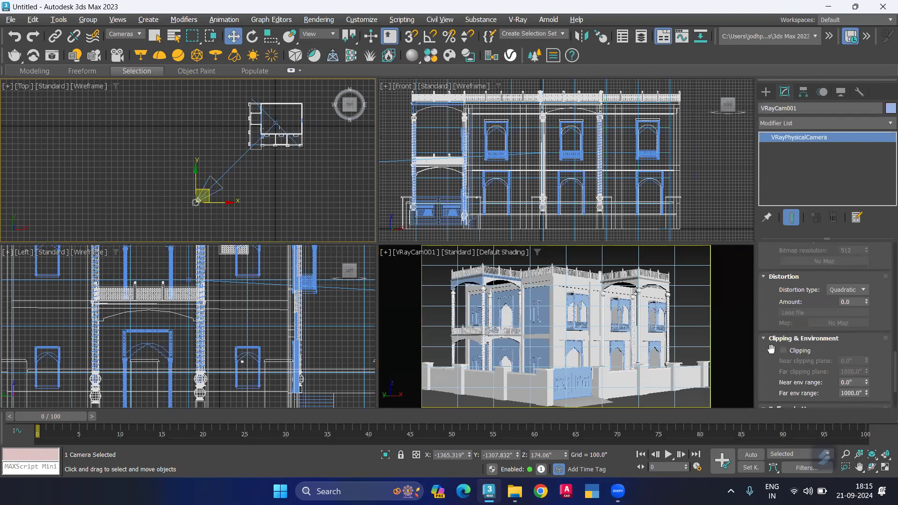
left_click(784, 351)
left_click(784, 352)
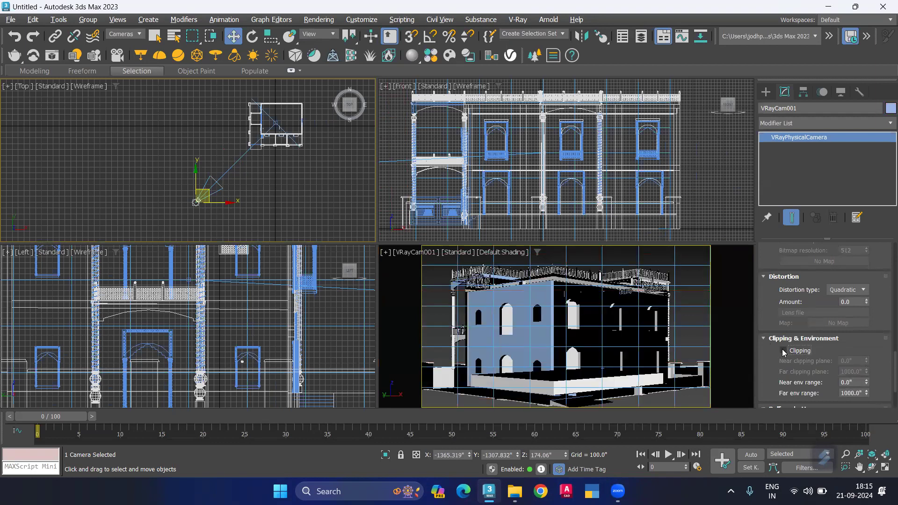
left_click(783, 350)
left_click(690, 315)
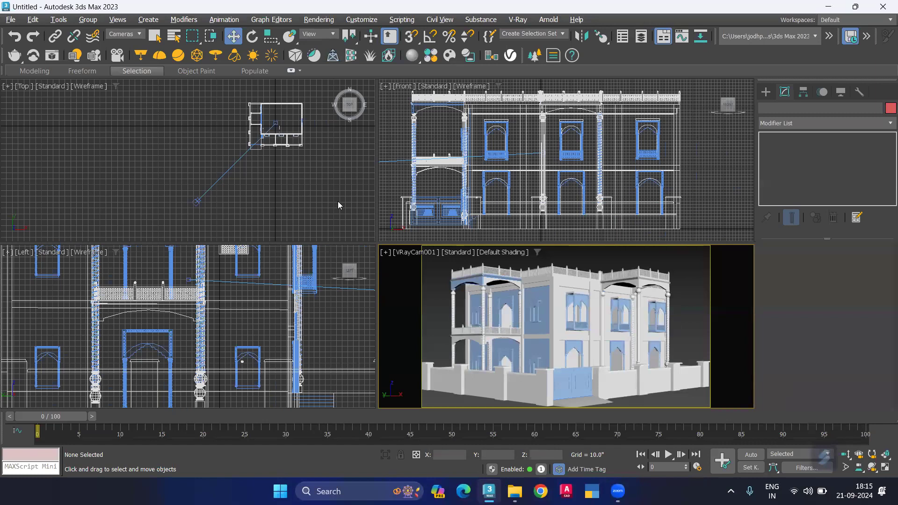
Step: Maximize the VRayCam001 viewport with nothing selected
left_click(197, 201)
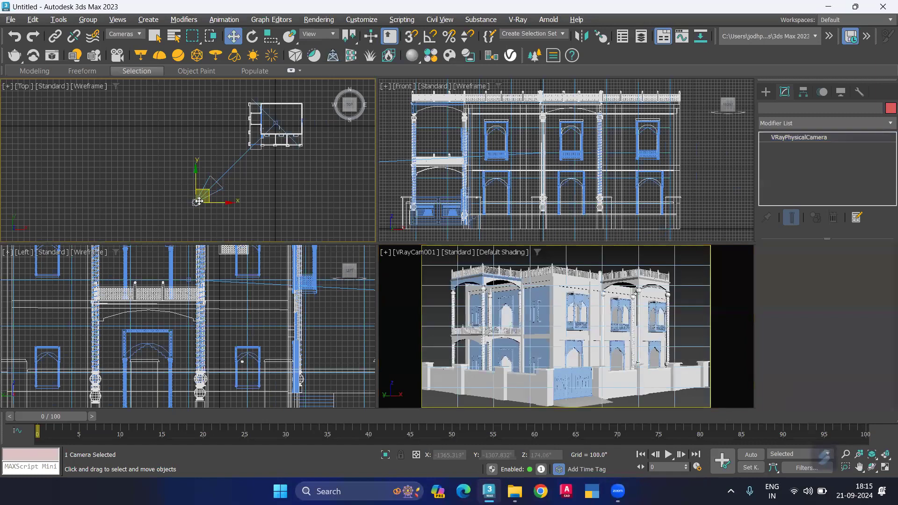
left_click(412, 287)
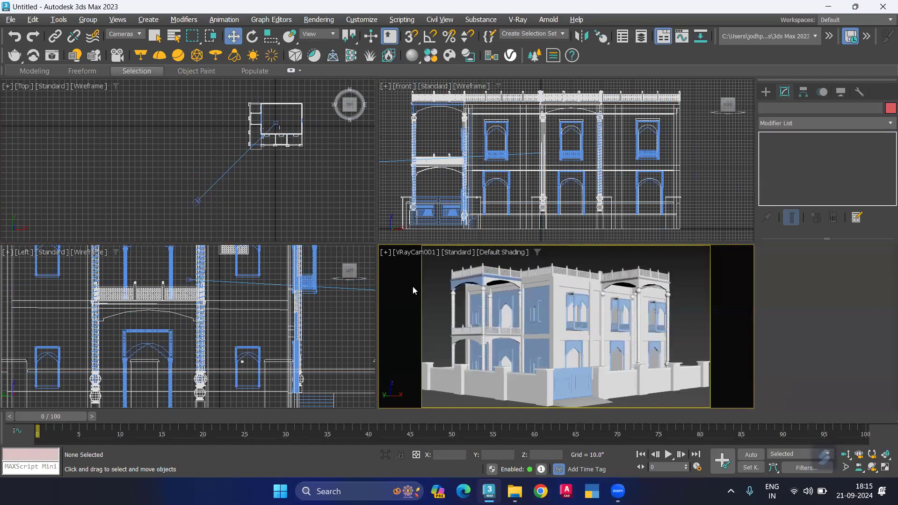
key("alt+w")
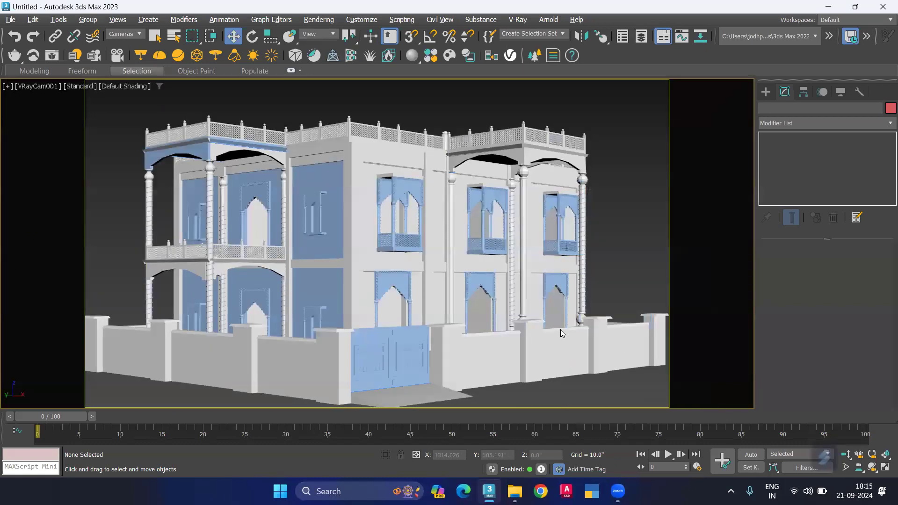
Step: In Render Setup, set the renderer to V-Ray 6 Update 1.1 and lock the view to render to VRayCam001
left_click(320, 21)
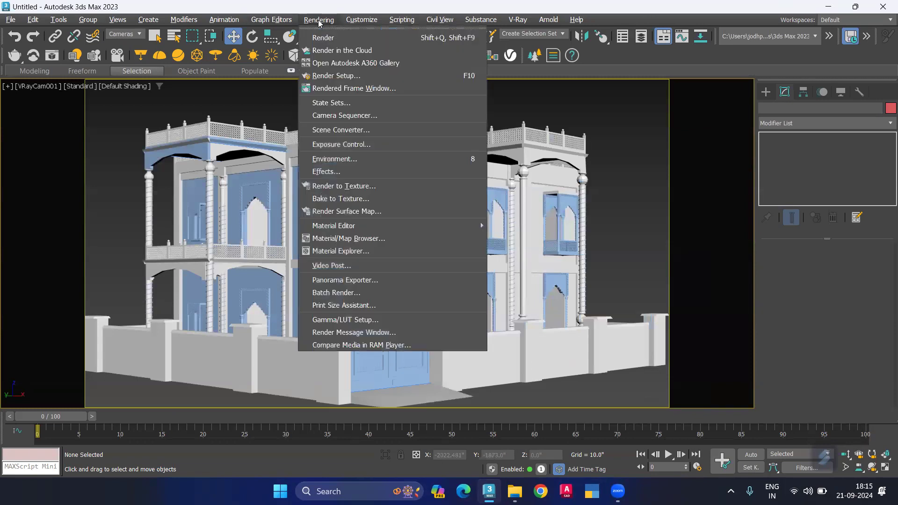
left_click(358, 76)
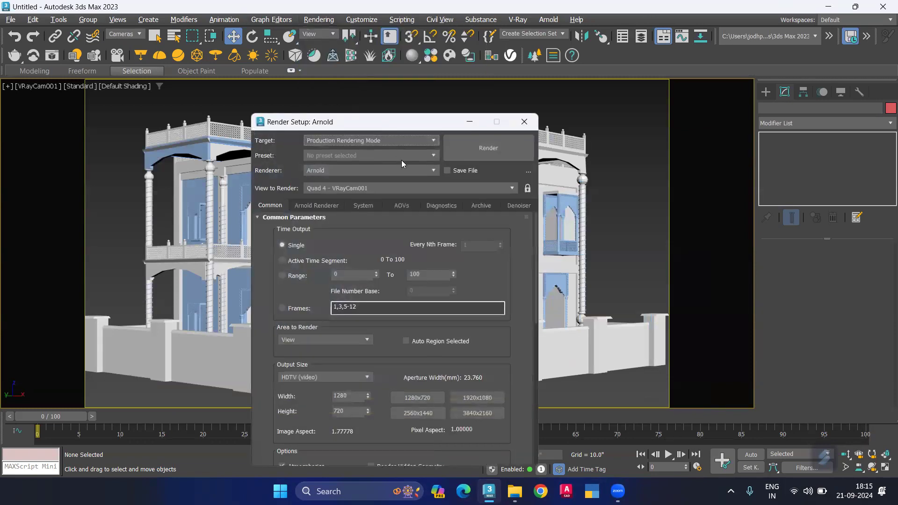
left_click(404, 169)
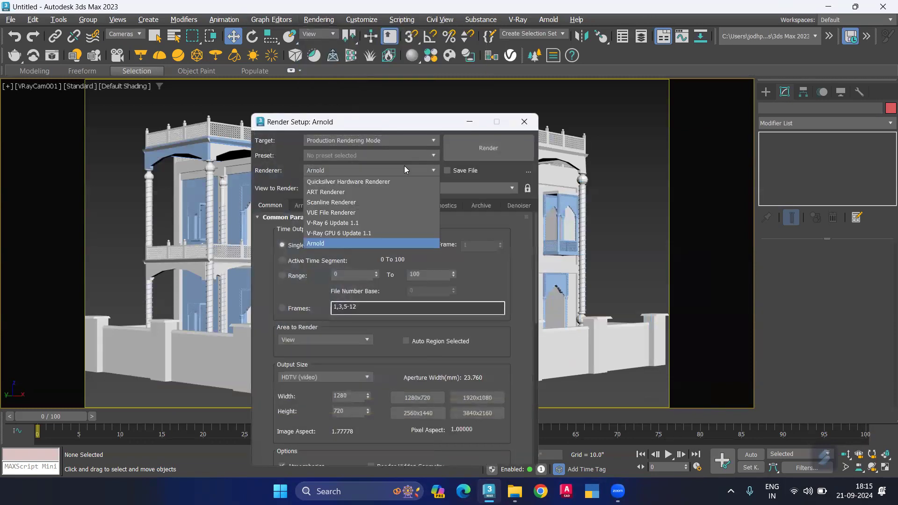
left_click(373, 223)
left_click(528, 188)
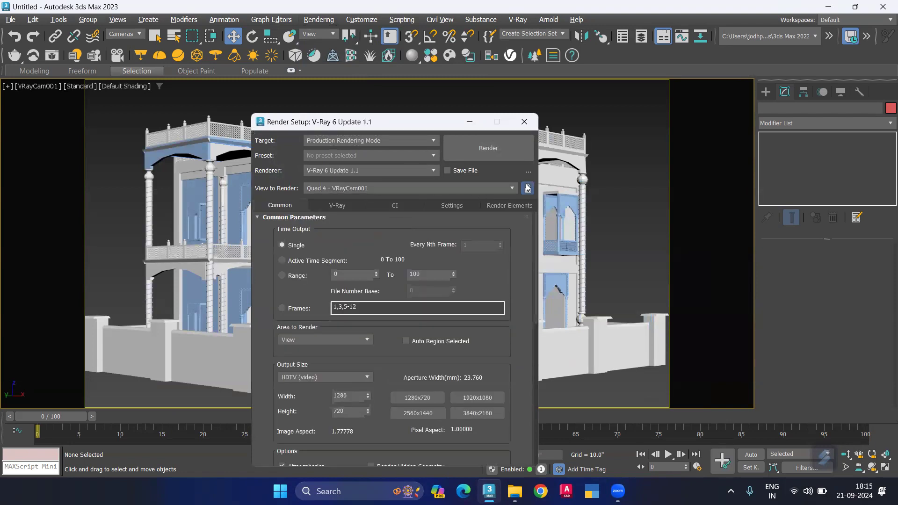
left_click(522, 126)
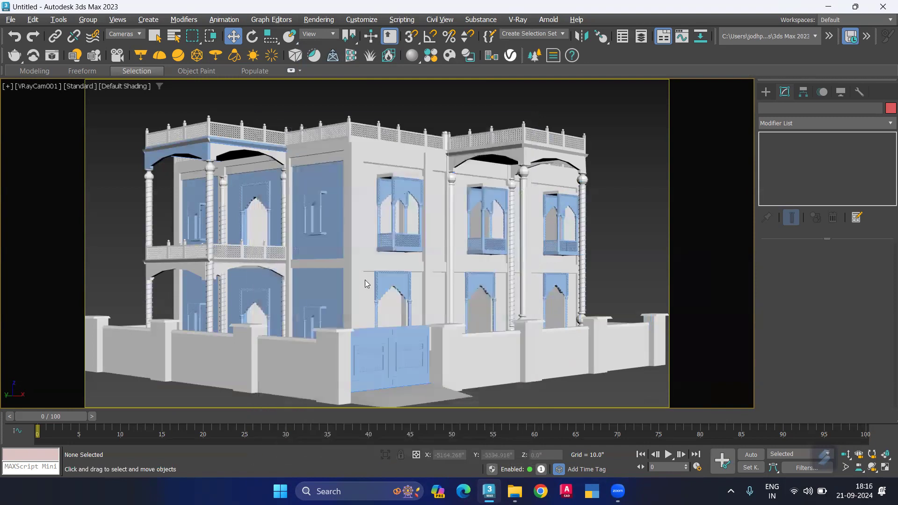
Step: Reopen Render Setup and review the common parameters, including output size, options and advanced lighting
left_click(319, 20)
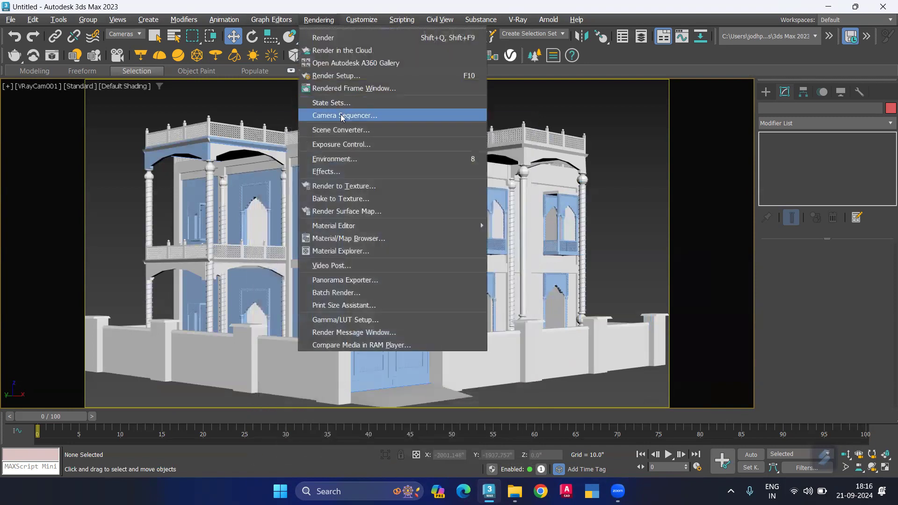
left_click(355, 76)
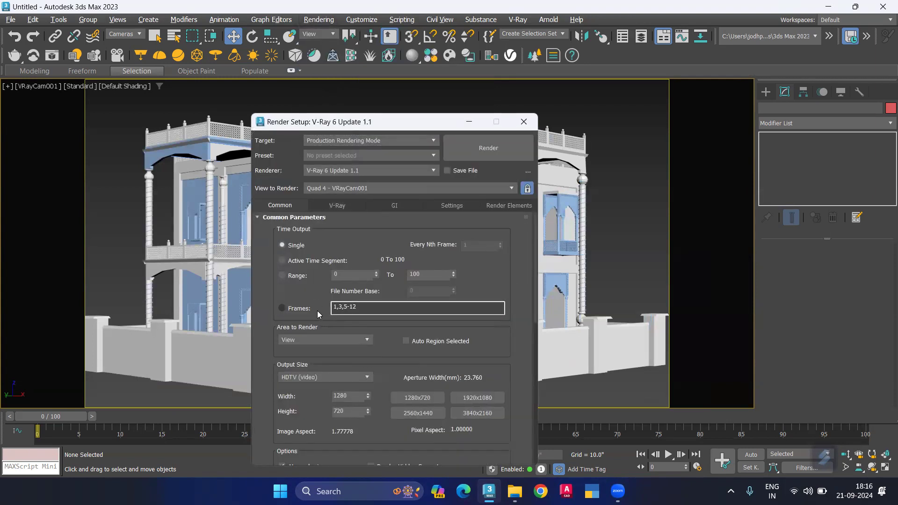
scroll(382, 357, "down", 2)
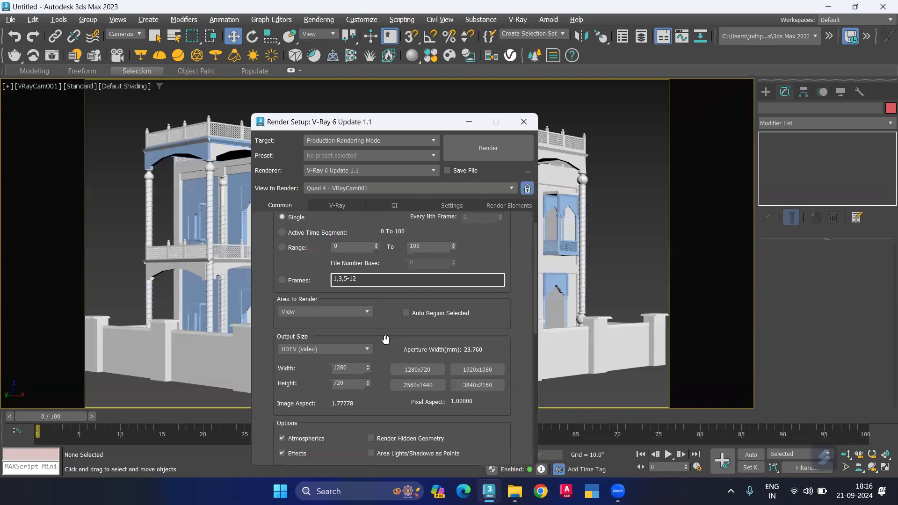
scroll(385, 339, "down", 5)
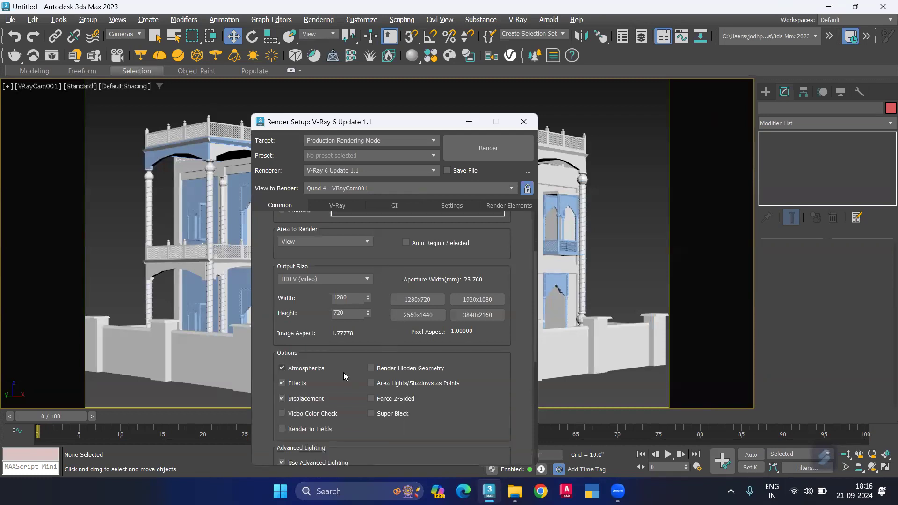
scroll(344, 372, "down", 7)
scroll(443, 378, "down", 5)
scroll(413, 363, "up", 11)
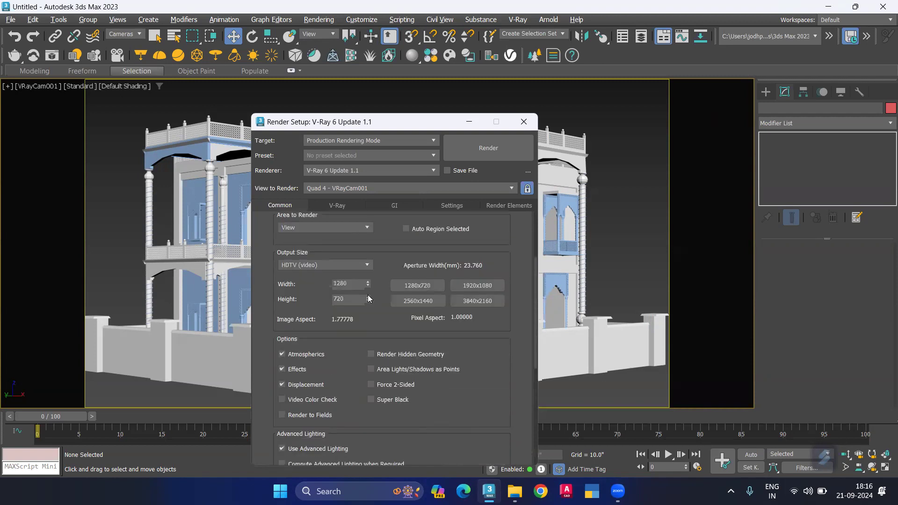
scroll(368, 294, "up", 8)
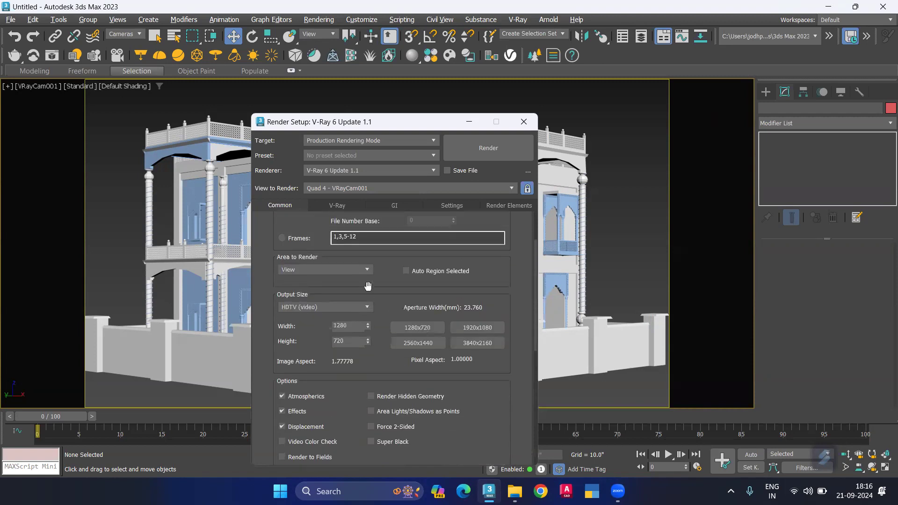
Step: Set the V-Ray image sampler type to Bucket with max subdivs 7 and noise threshold 0.005
left_click(337, 206)
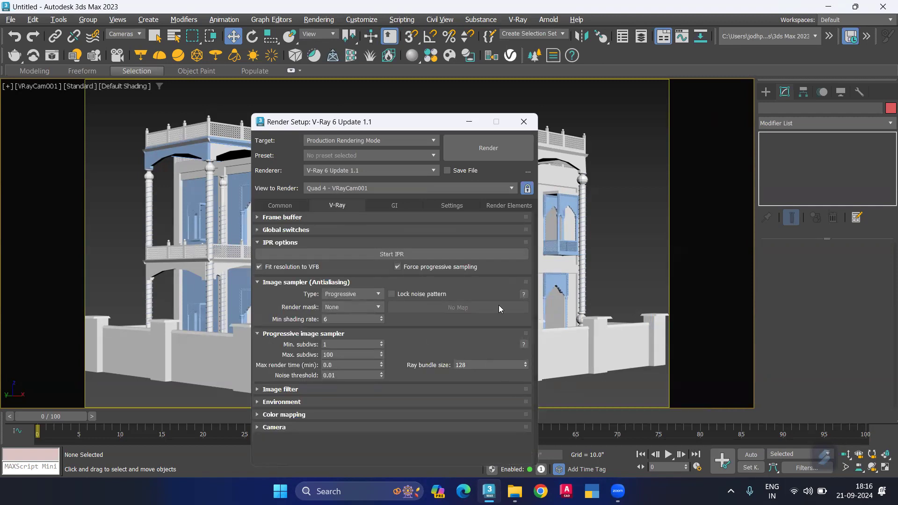
left_click(348, 292)
left_click(352, 300)
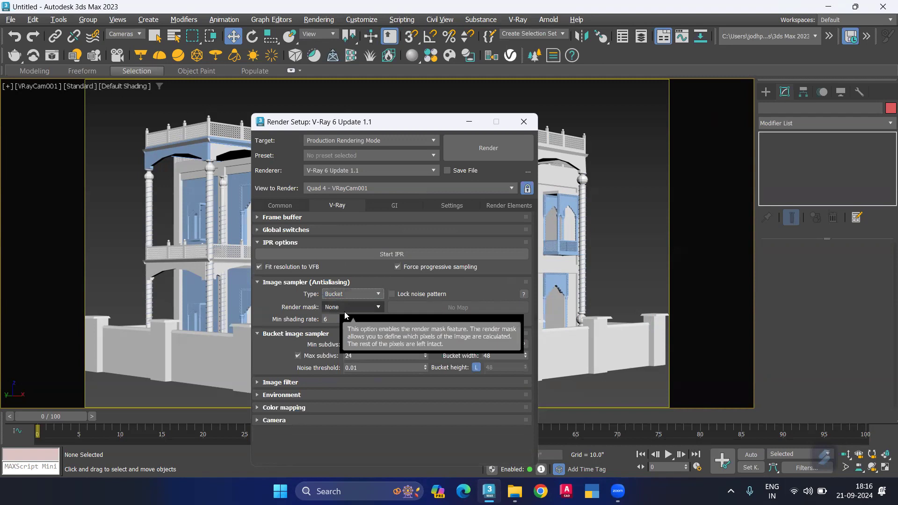
double_click(362, 356)
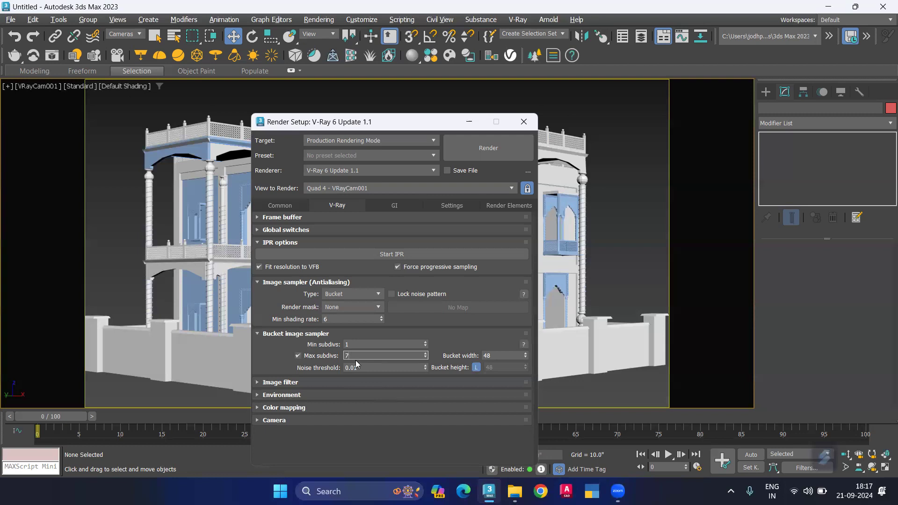
key("Tab")
type(".005")
key("Return")
Step: Expand the image filter and environment settings, and set color mapping to Exponential with Advanced options shown
left_click(319, 383)
scroll(345, 383, "down", 1)
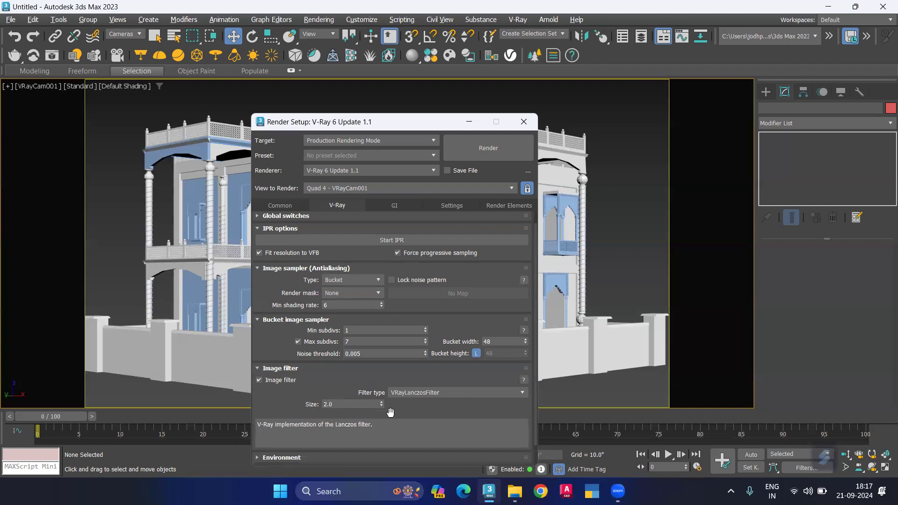
scroll(417, 395, "down", 1)
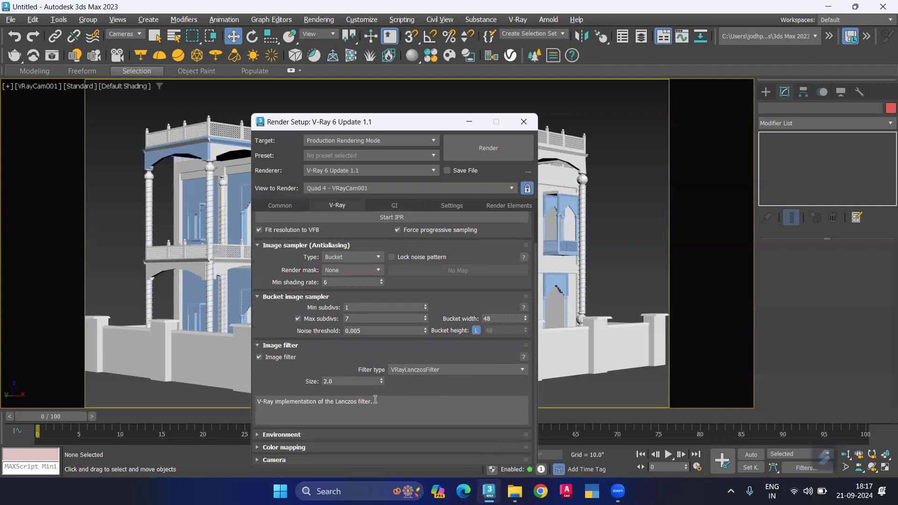
left_click(357, 434)
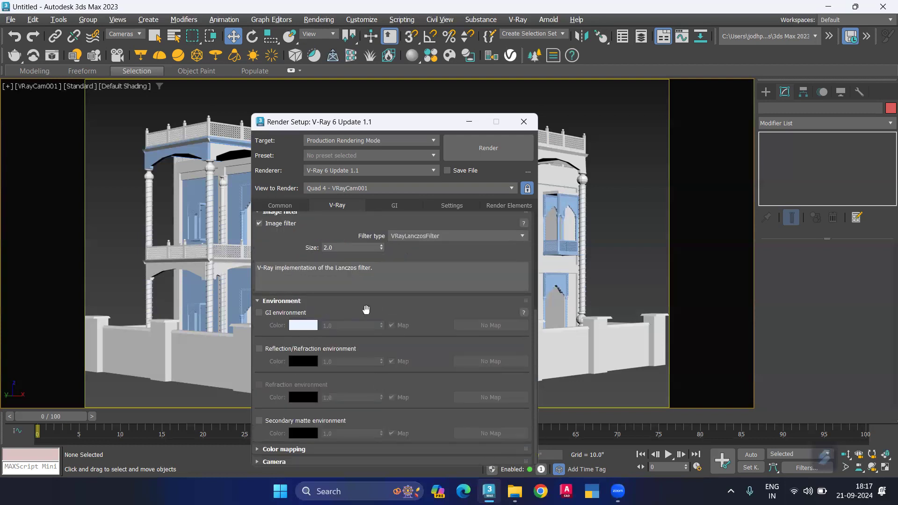
scroll(416, 325, "down", 3)
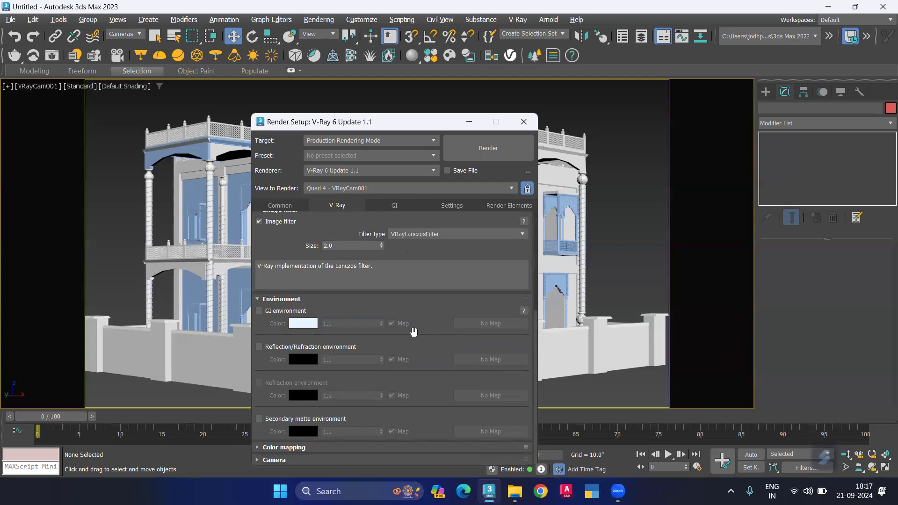
left_click(339, 449)
left_click(368, 424)
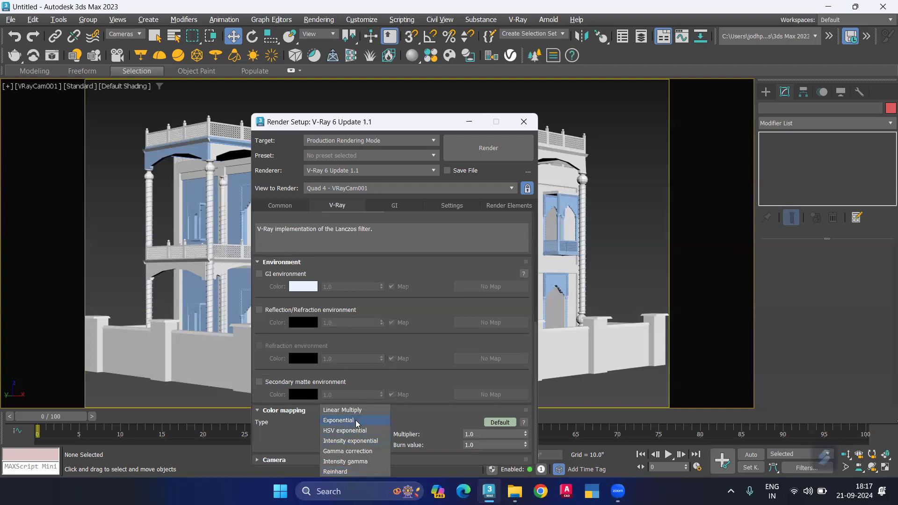
left_click(357, 420)
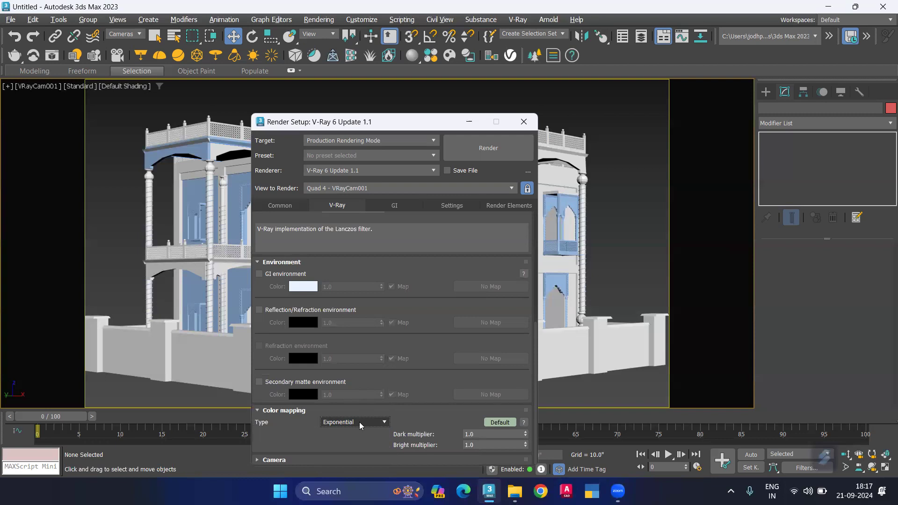
left_click(500, 422)
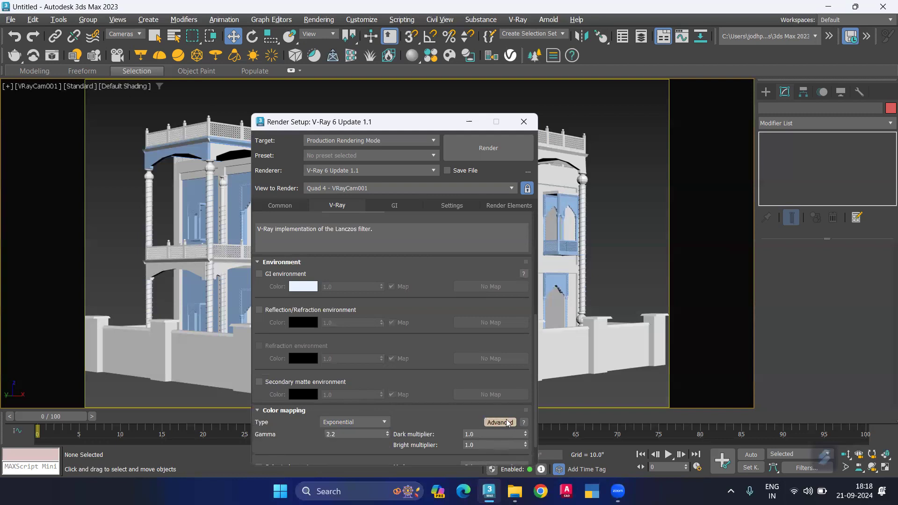
left_click(506, 419)
left_click(506, 419)
scroll(366, 439, "down", 1)
scroll(366, 439, "down", 1)
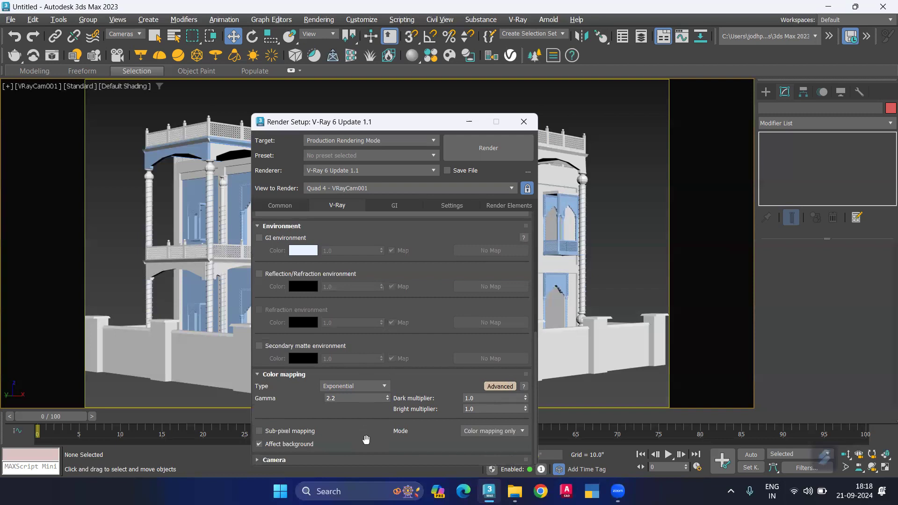
Step: Expand the V-Ray camera settings and review the exposure, lens type, motion blur and depth of field options
left_click(367, 459)
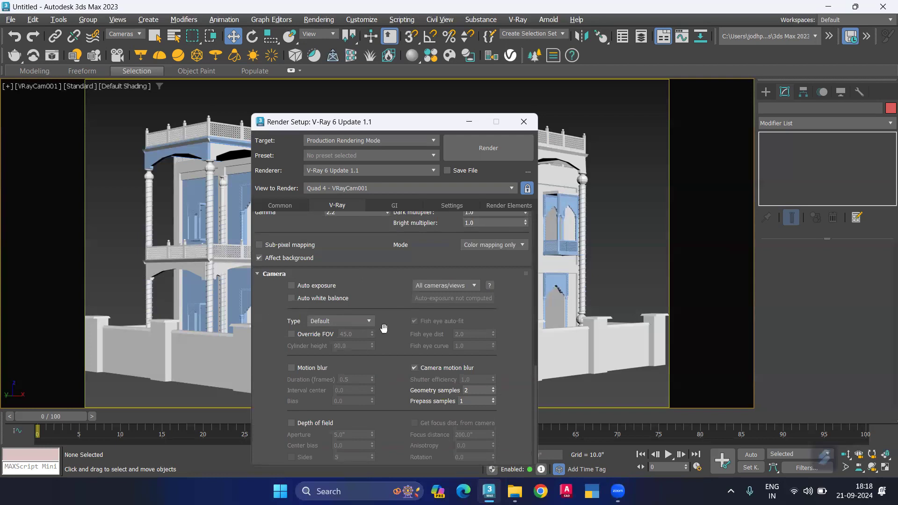
scroll(383, 329, "up", 3)
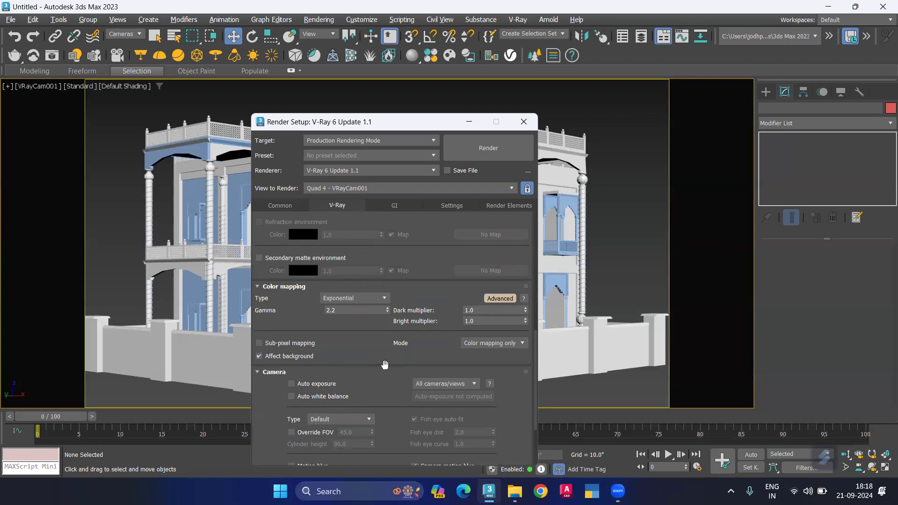
scroll(384, 364, "up", 4)
Step: Set the primary GI engine to Light cache, keep the light cache preset at Still, and expand the caustics settings
left_click(394, 206)
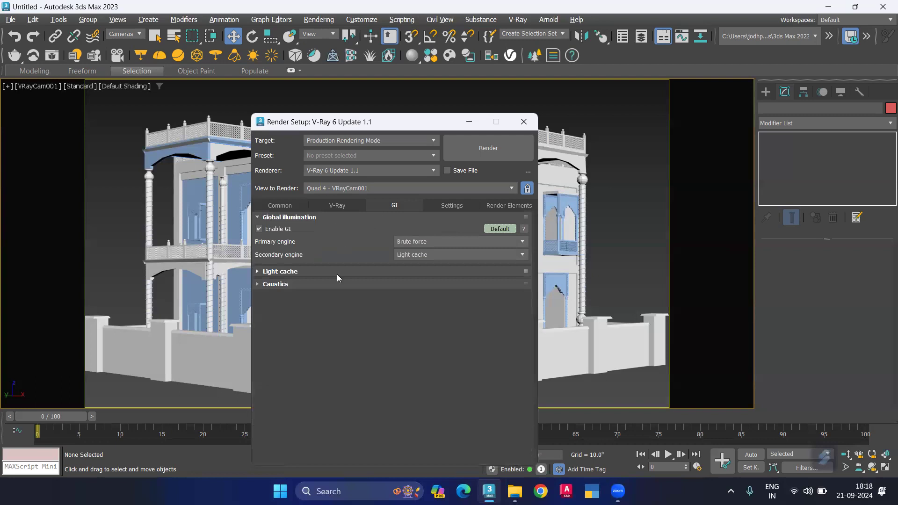
left_click(274, 275)
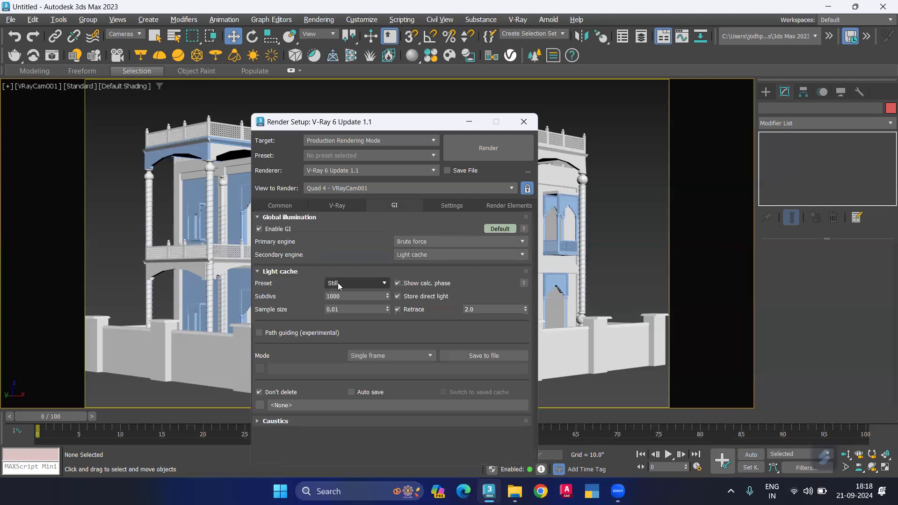
left_click(348, 285)
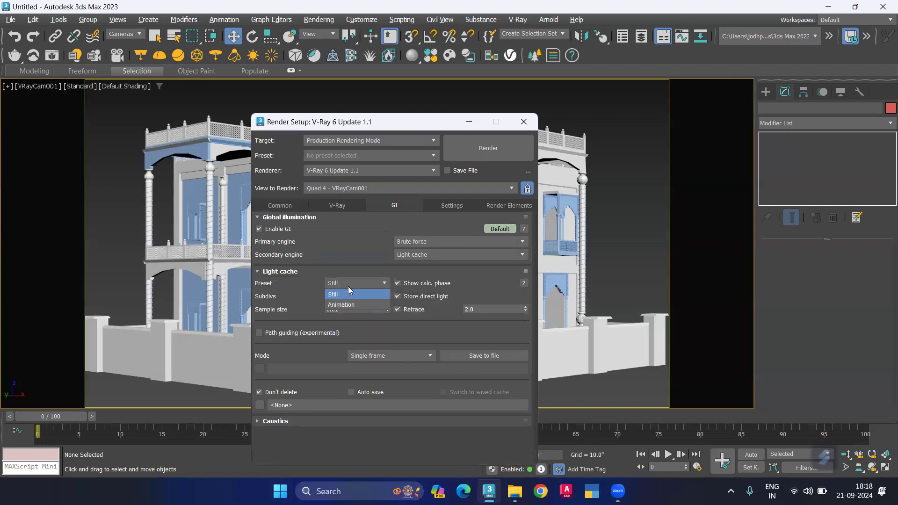
left_click(349, 295)
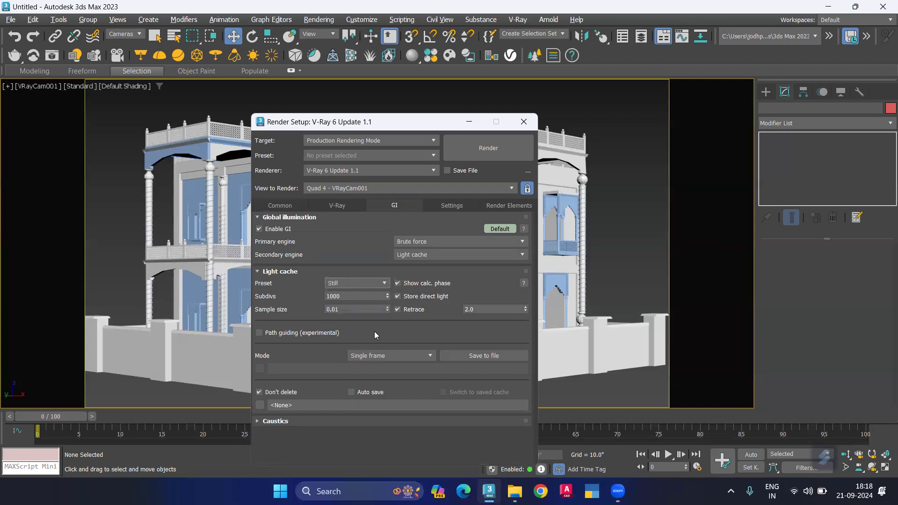
left_click(415, 255)
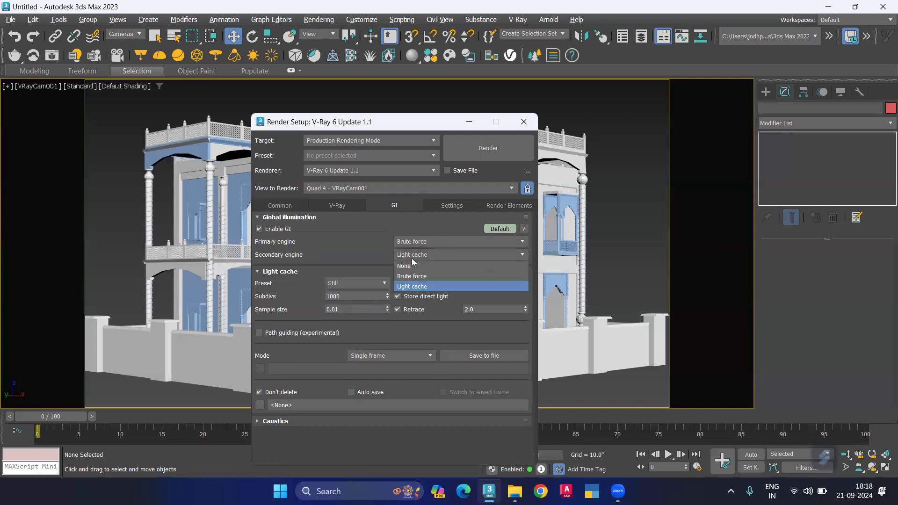
left_click(412, 256)
left_click(412, 242)
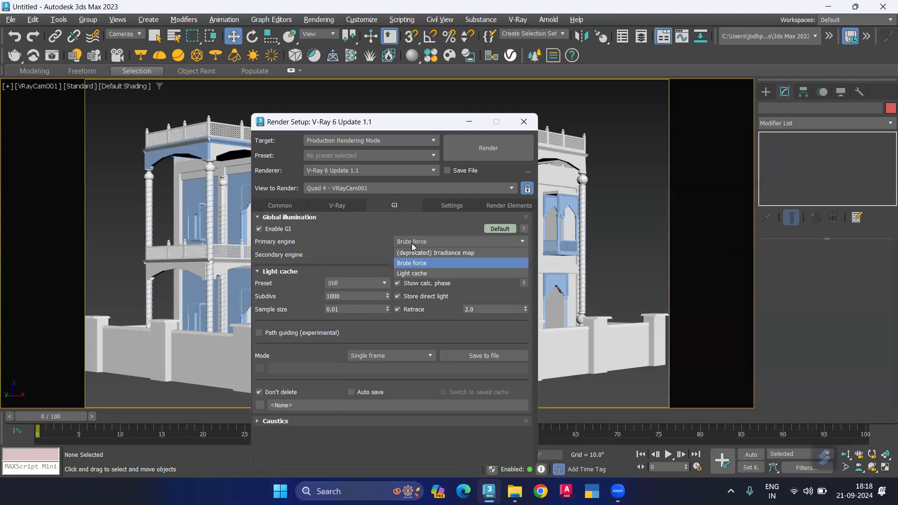
left_click(416, 273)
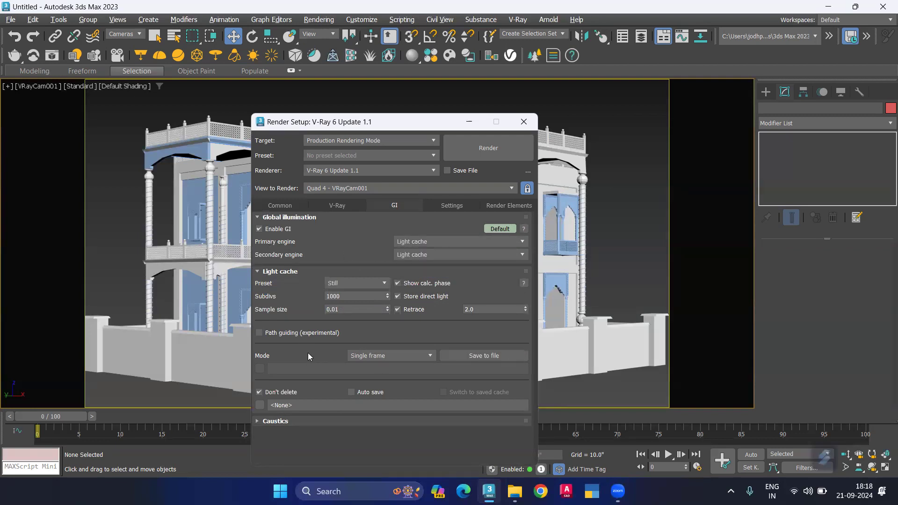
left_click(275, 421)
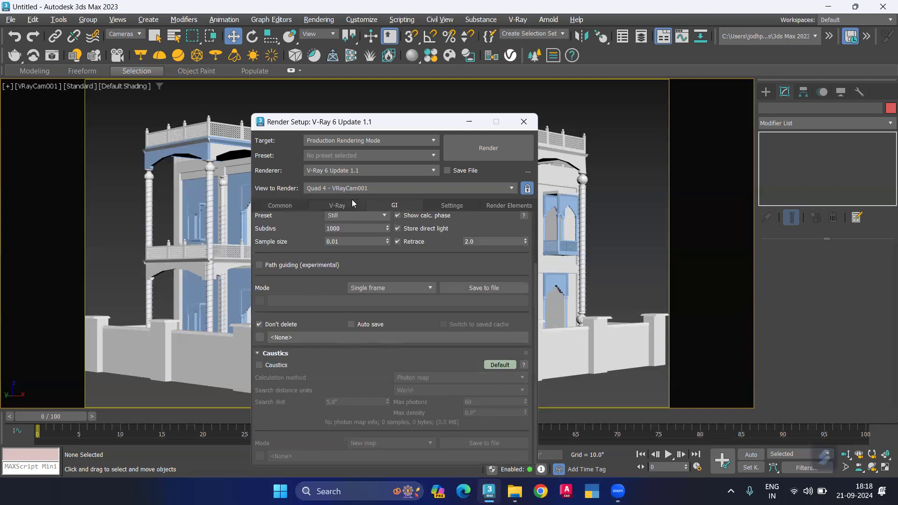
Step: Review V-Ray's authorization, version information, system sequence options, tiled textures options and proxy preview cache settings
left_click(444, 206)
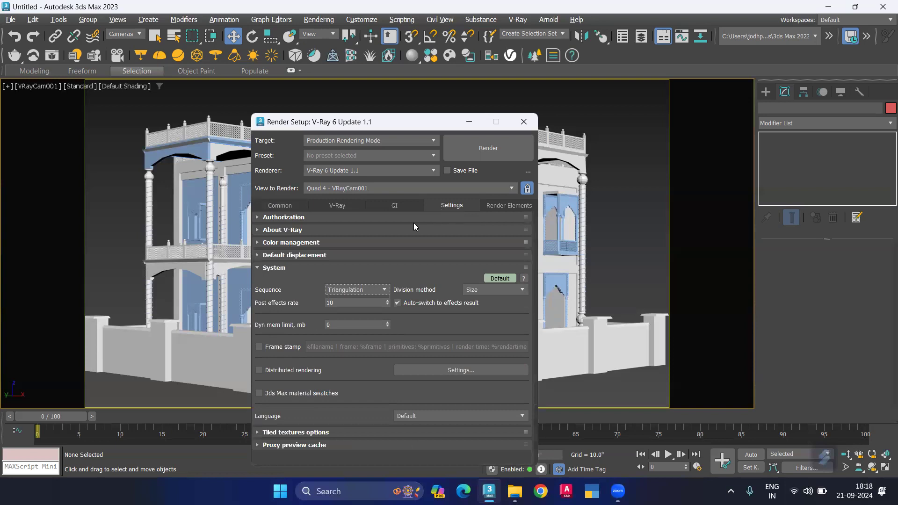
left_click(352, 218)
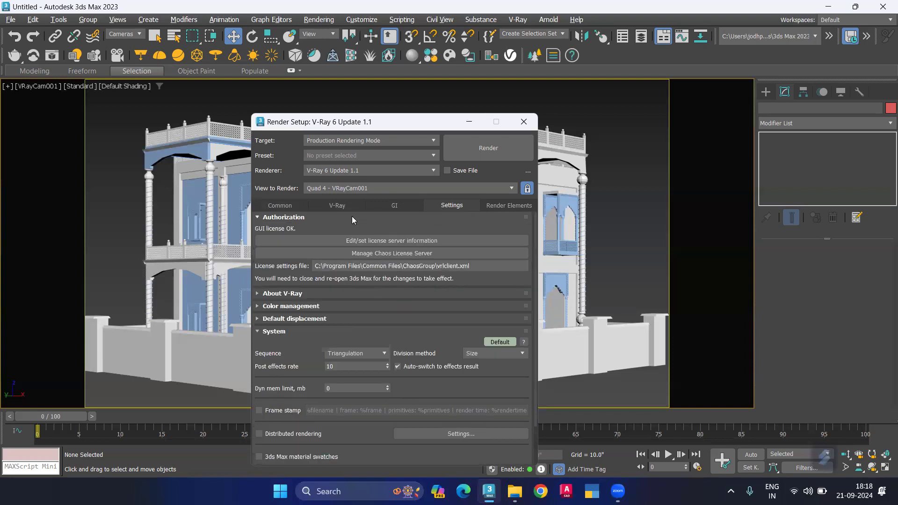
left_click(316, 295)
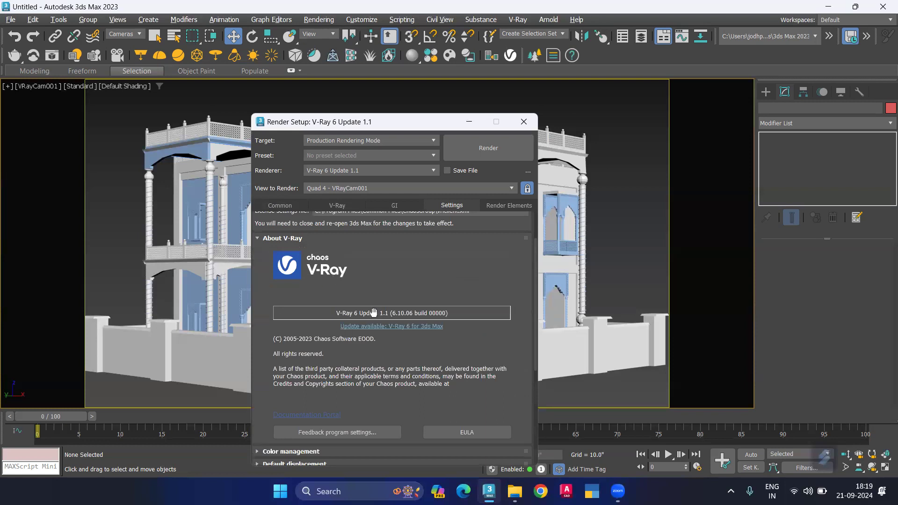
left_click(255, 239)
left_click(343, 306)
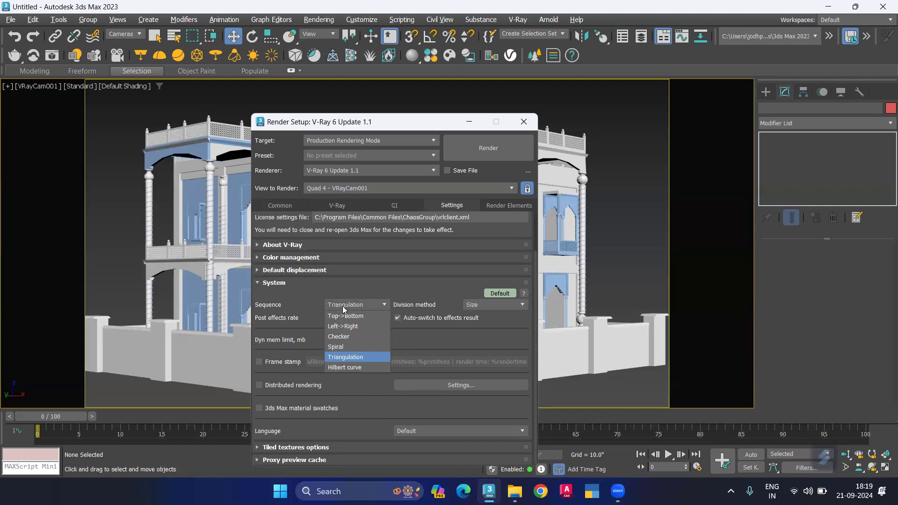
left_click(320, 325)
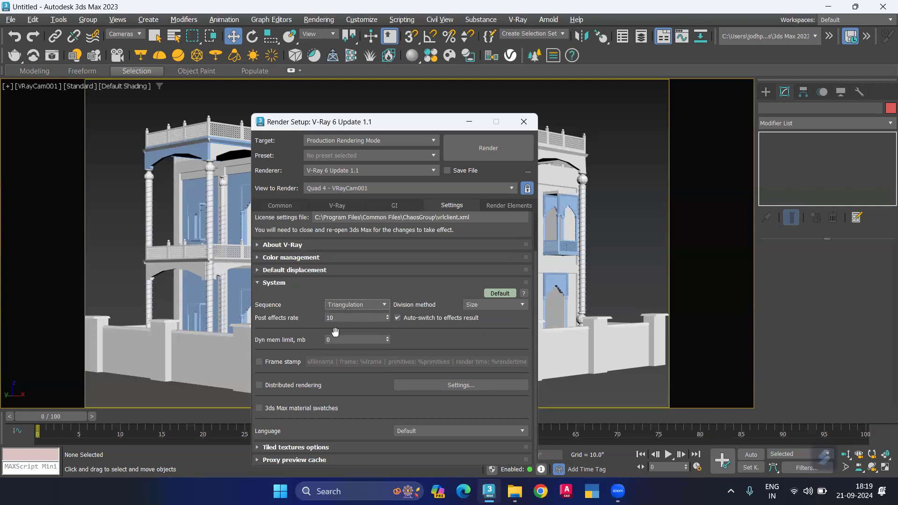
left_click(347, 448)
left_click(339, 459)
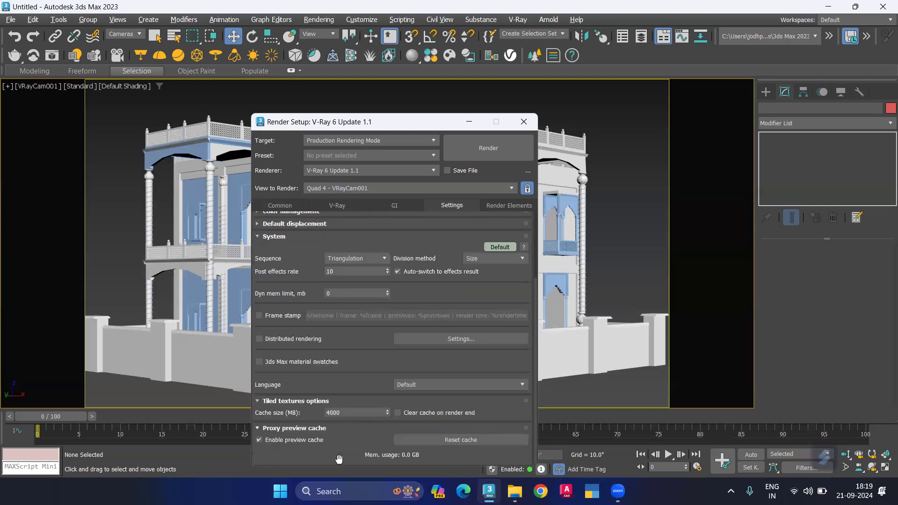
Step: Add a VRayDenoiser render element and close Render Setup
left_click(490, 205)
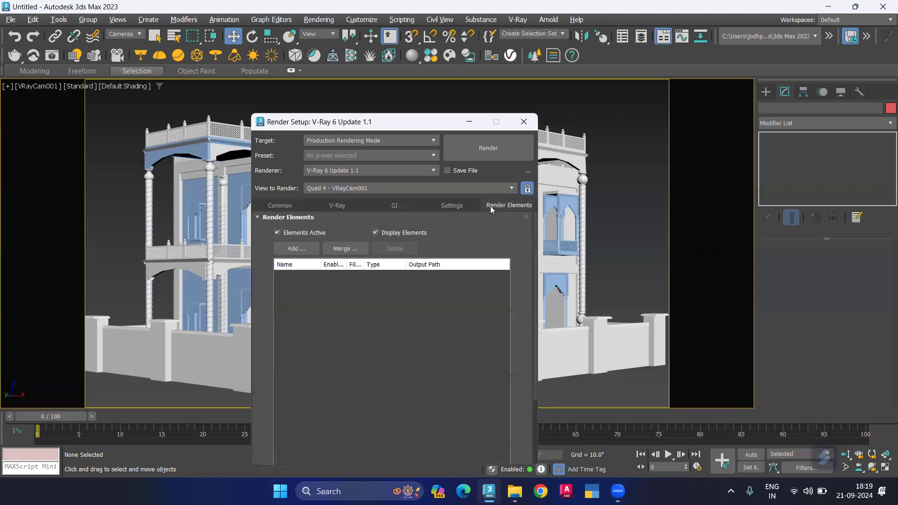
left_click(295, 248)
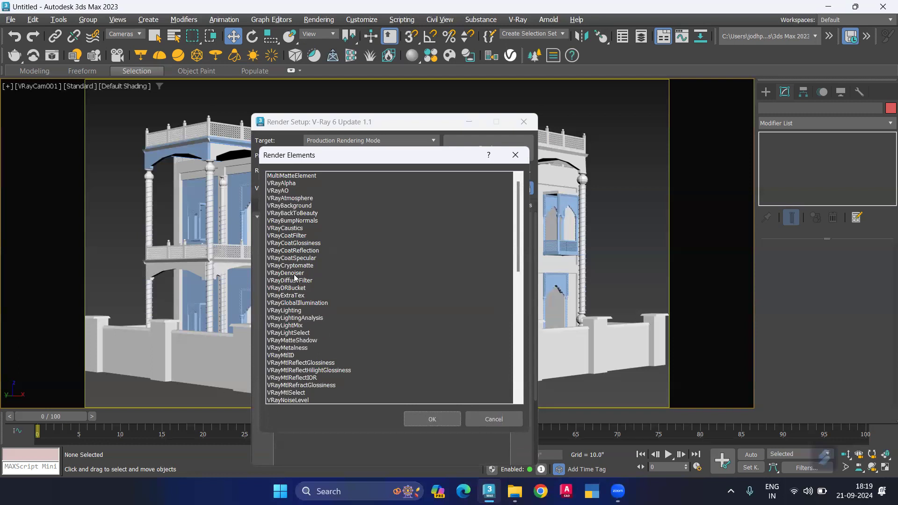
left_click(295, 274)
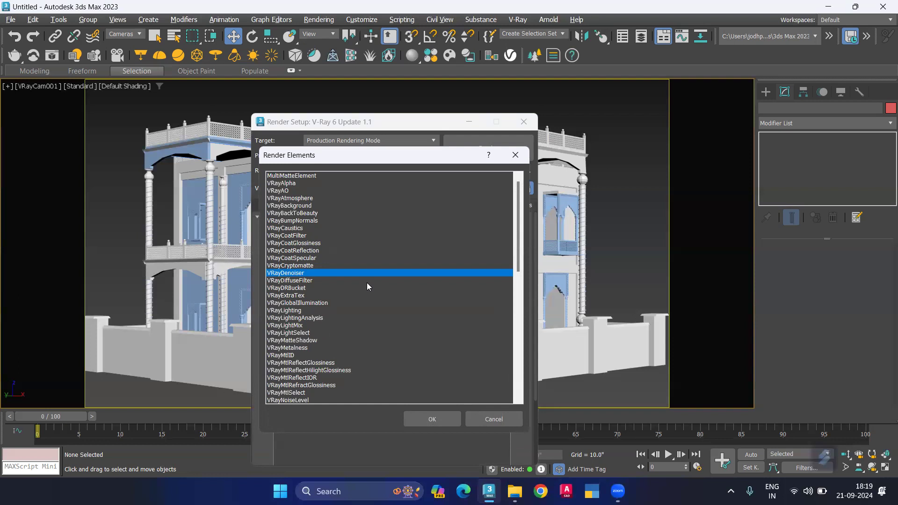
left_click(416, 413)
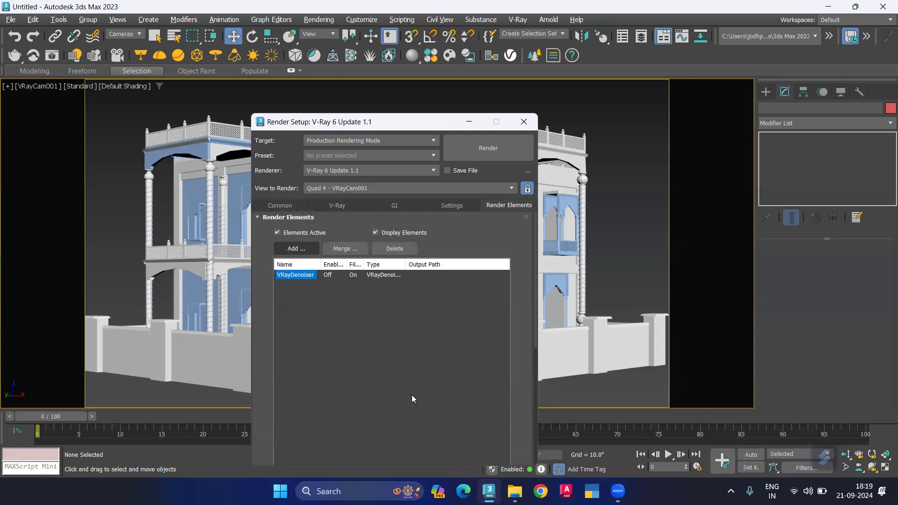
left_click(523, 122)
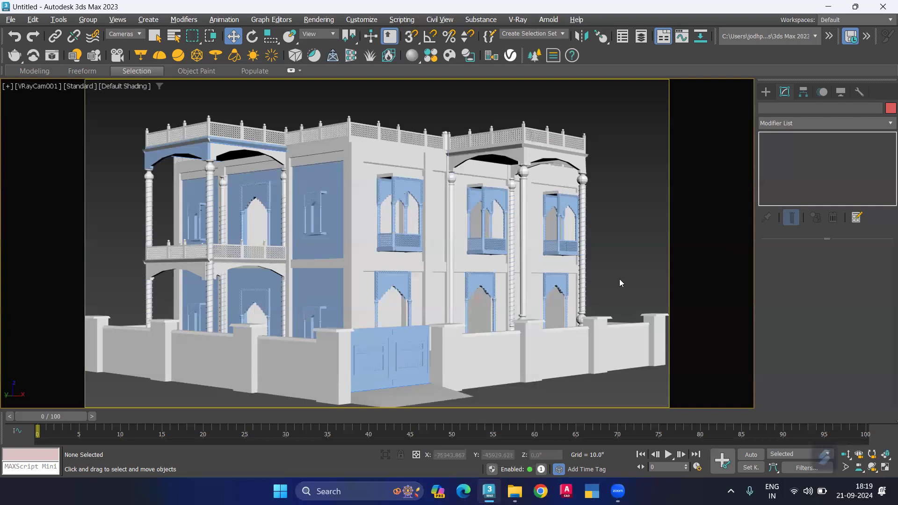
Step: Start a test render of the VRayCam001 view, then close the V-Ray Frame Buffer and cancel the rendering
key("shift+q")
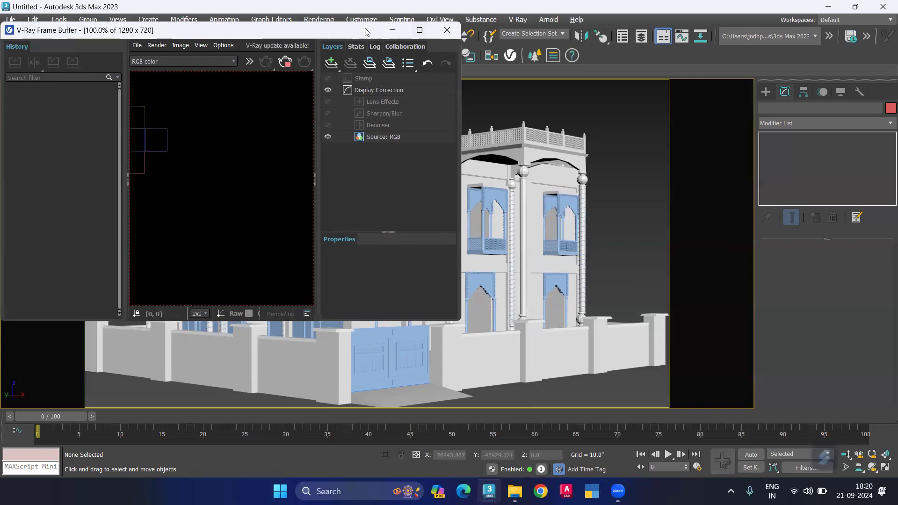
left_click_drag(368, 31, 335, 64)
left_click(414, 65)
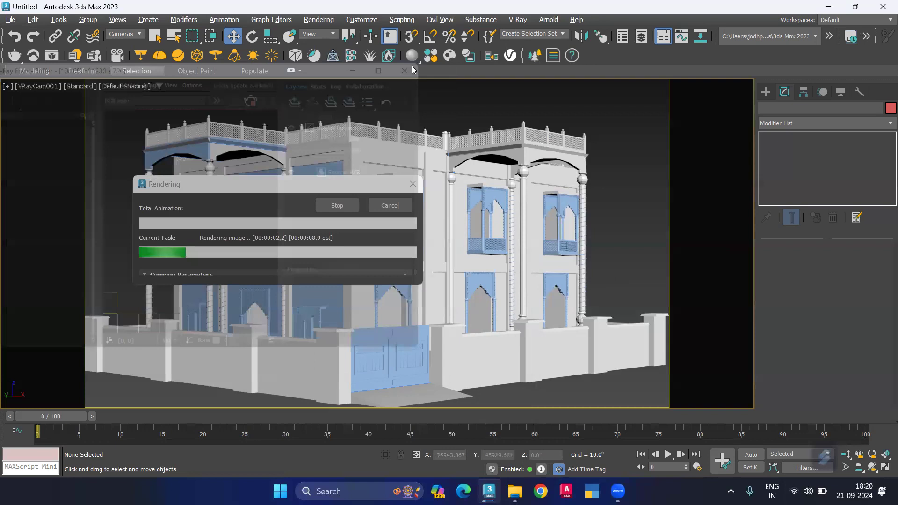
left_click(414, 184)
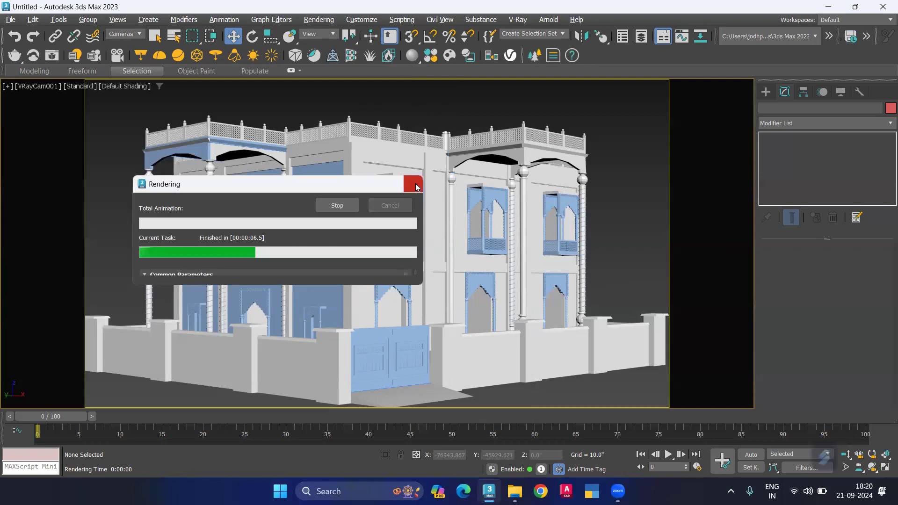
Step: Change the viewport layout to three views, with two stacked beside one full-height view
right_click(885, 467)
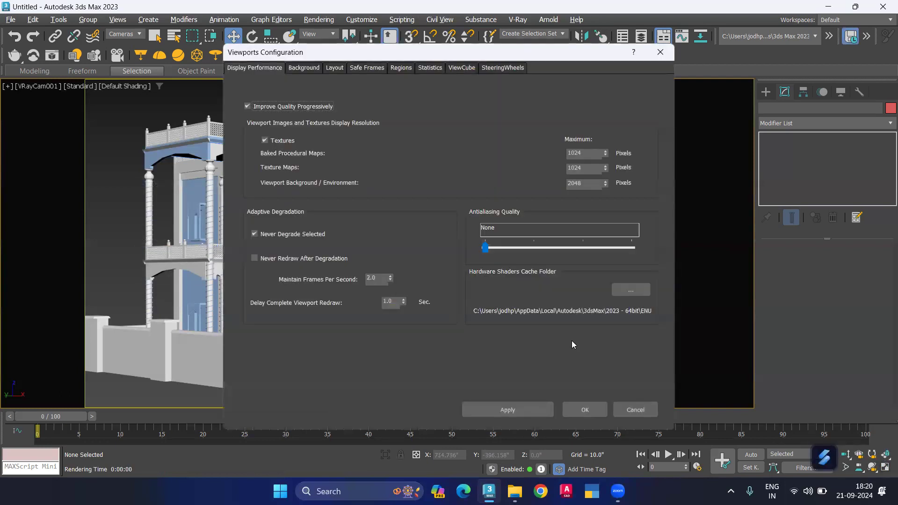
left_click(335, 67)
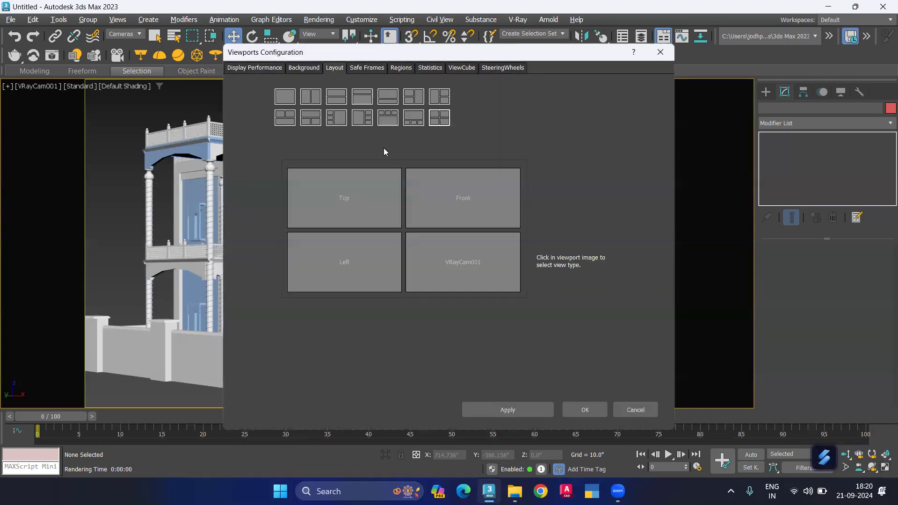
left_click(413, 103)
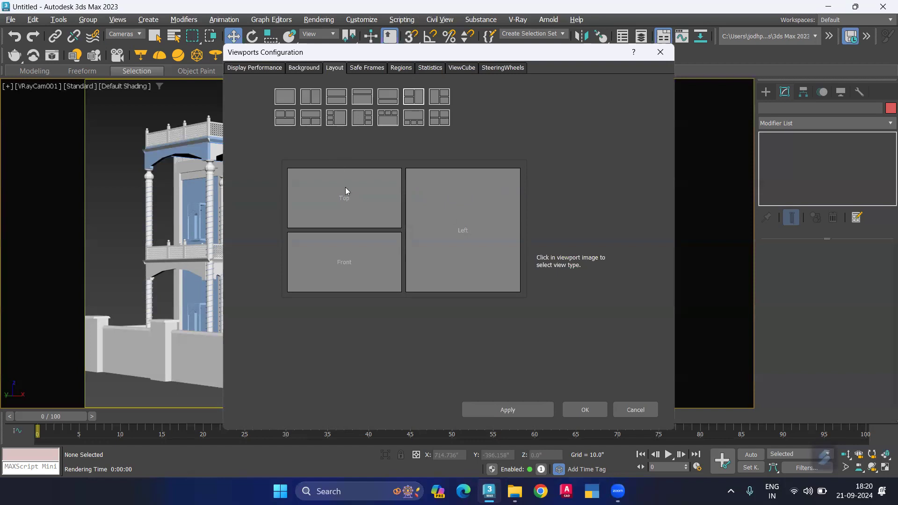
left_click(585, 410)
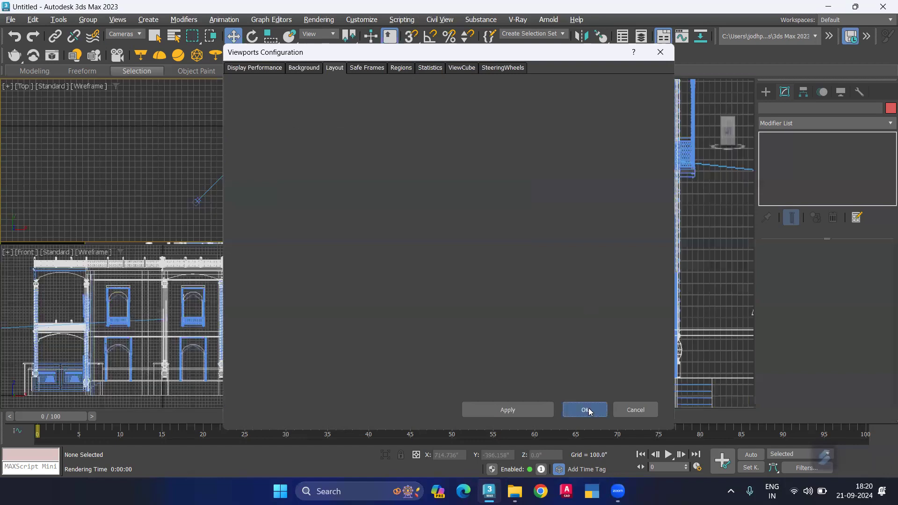
Step: Switch the large Left viewport to the VRayCam001 camera view with default shading
left_click(453, 239)
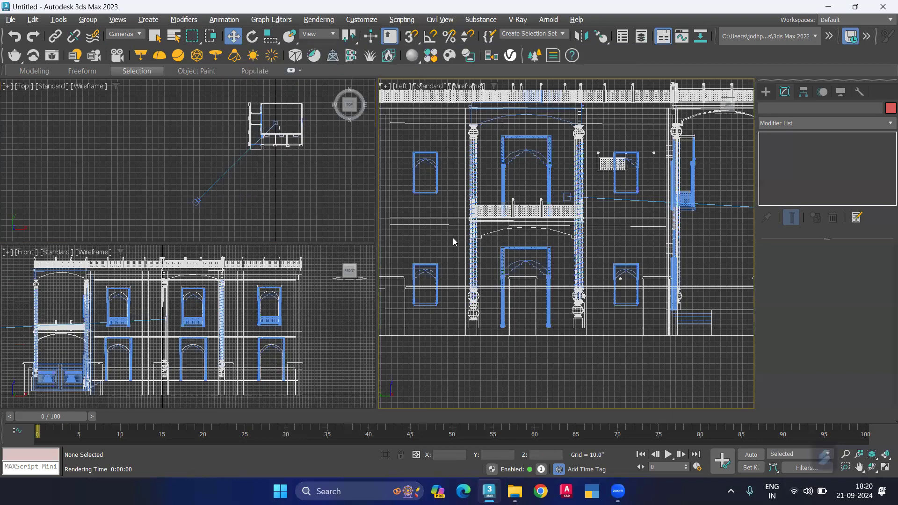
key("c")
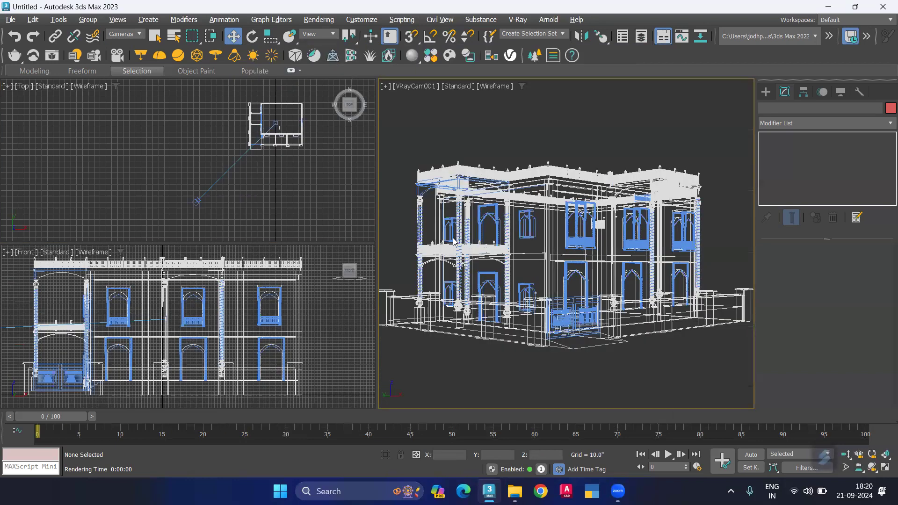
key("F3")
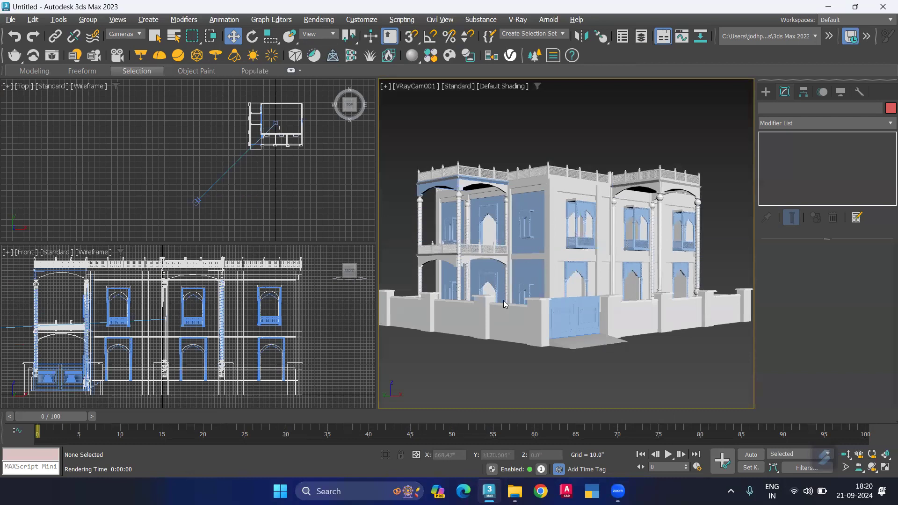
Step: Create a VRaySun in the Top view aimed from below the building toward its front corner, without adding a VRaySky environment map
left_click(240, 224)
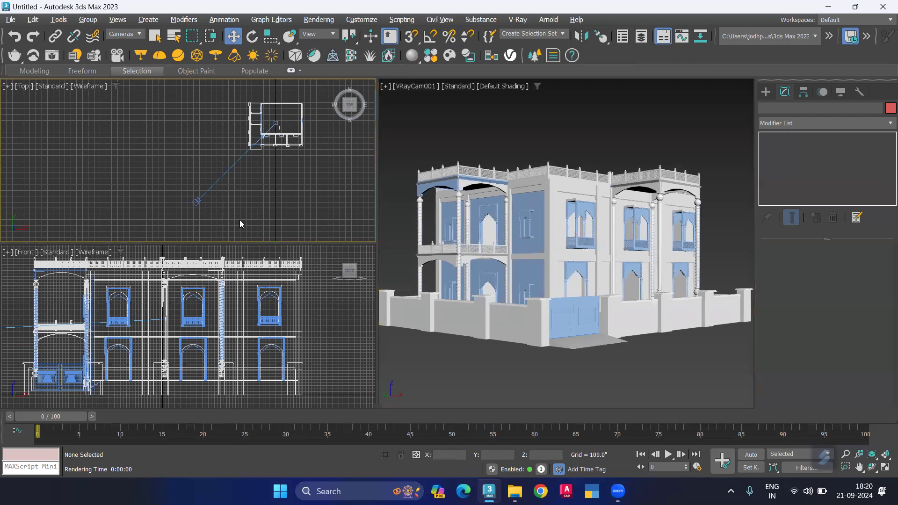
scroll(228, 121, "up", 3)
middle_click_drag(230, 130, 164, 172)
scroll(196, 143, "up", 2)
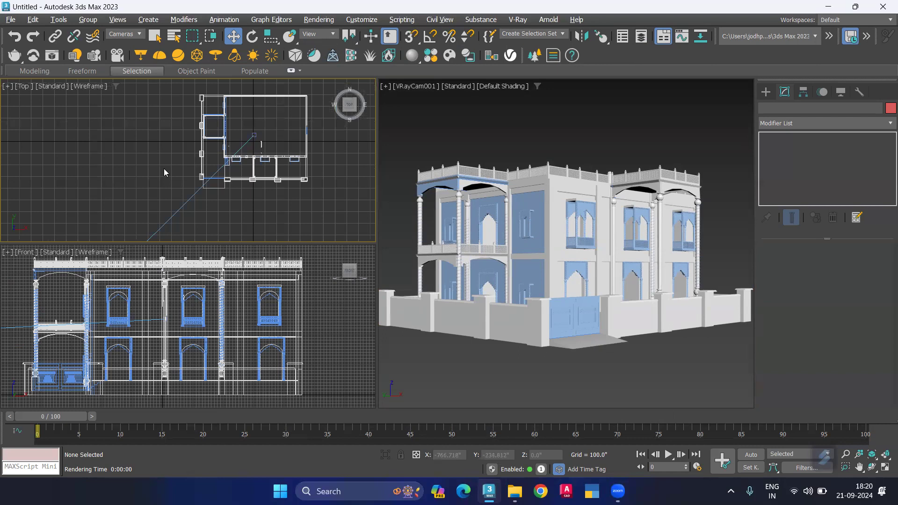
left_click(766, 91)
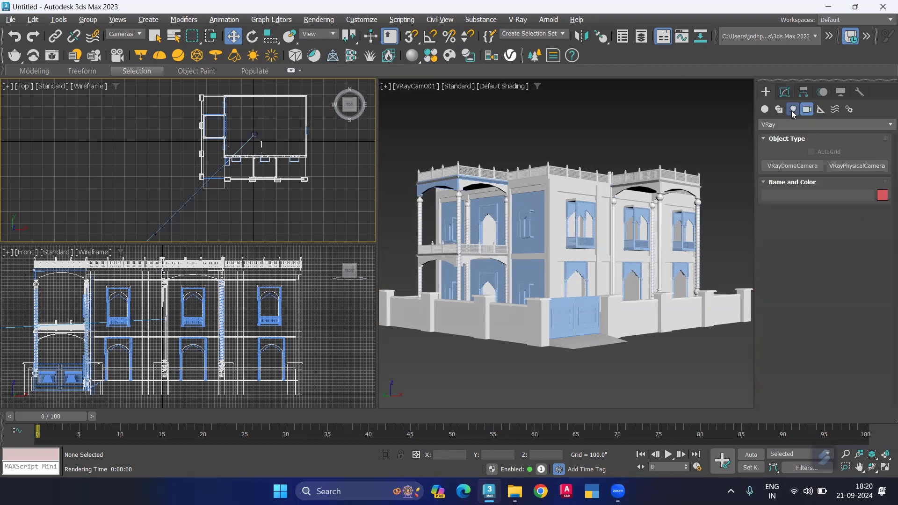
left_click(793, 110)
left_click(796, 123)
left_click(796, 145)
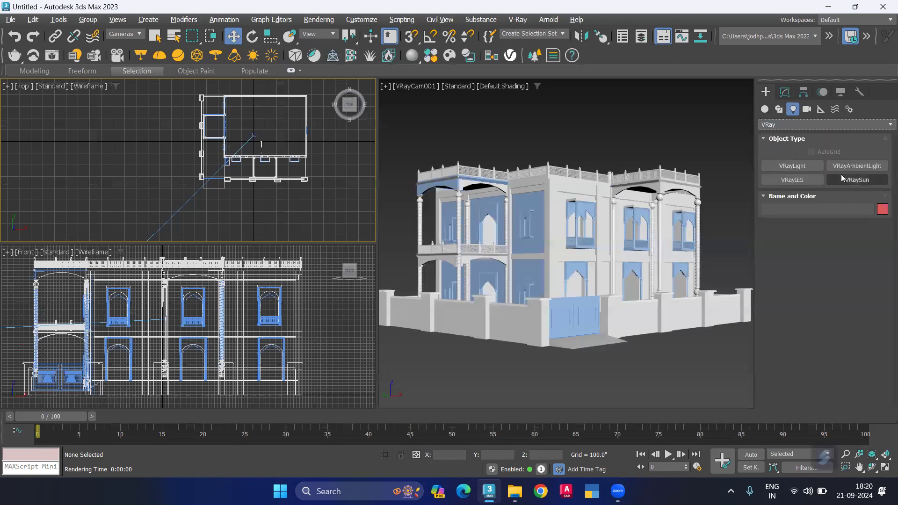
left_click(847, 181)
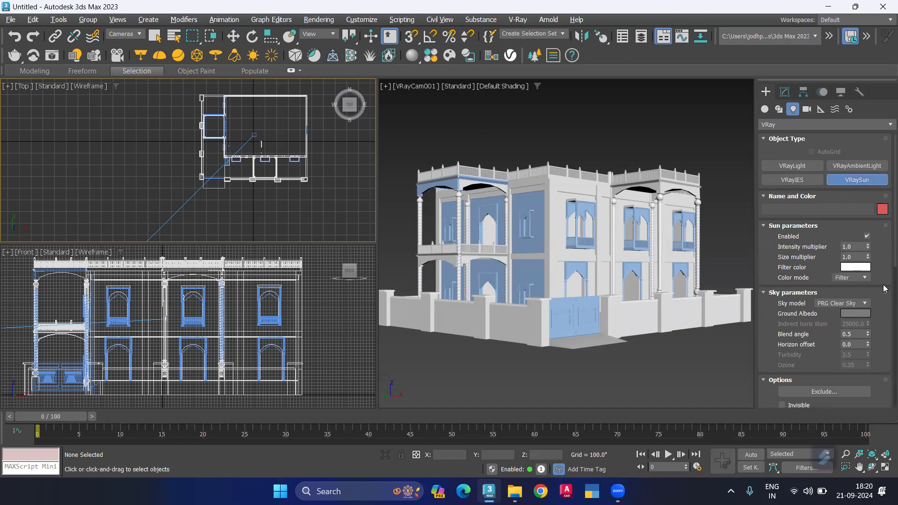
middle_click_drag(134, 171, 209, 163)
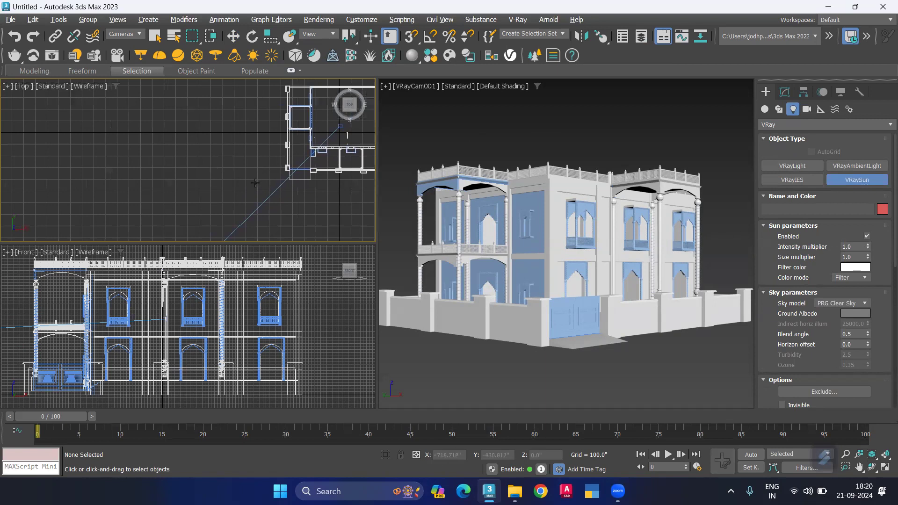
scroll(231, 166, "down", 2)
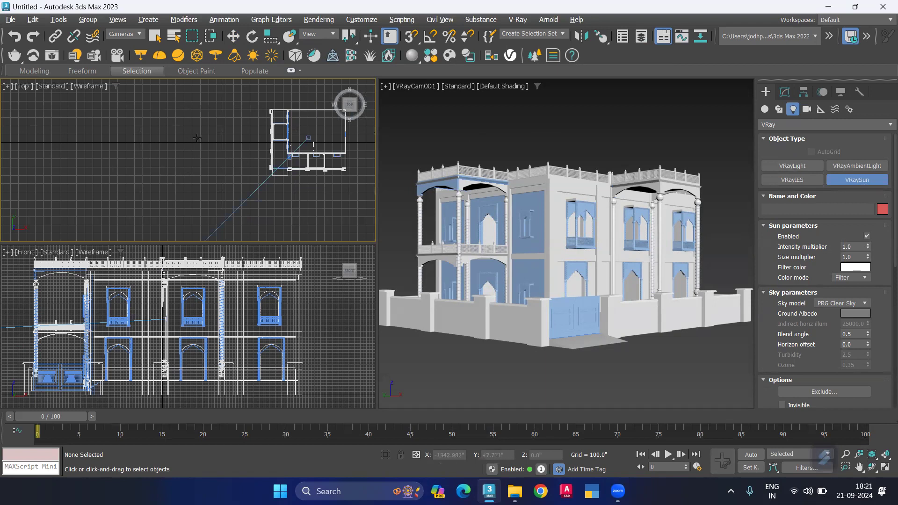
middle_click_drag(204, 118, 299, 176)
left_click_drag(211, 213, 251, 114)
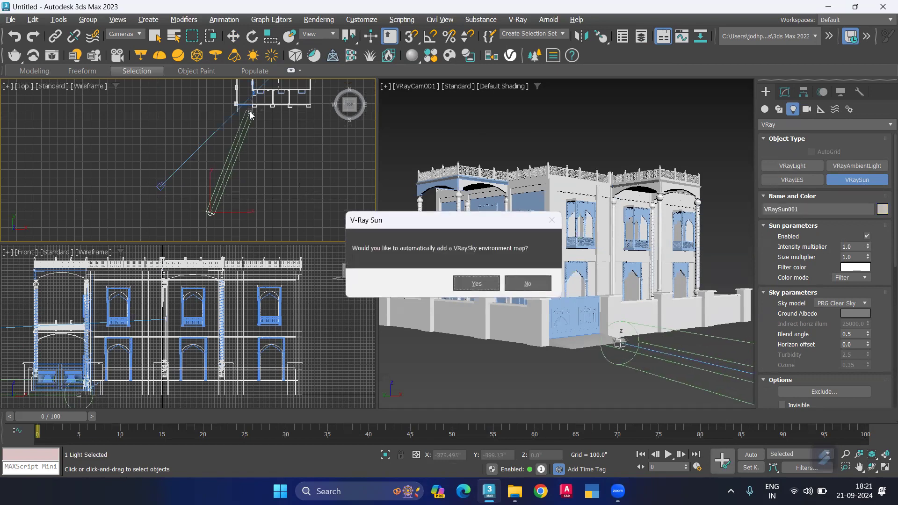
left_click(540, 286)
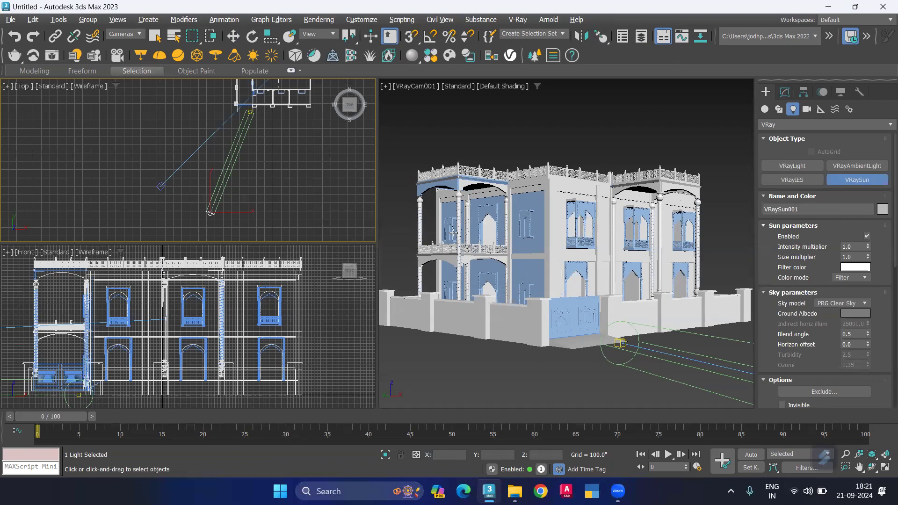
key("w")
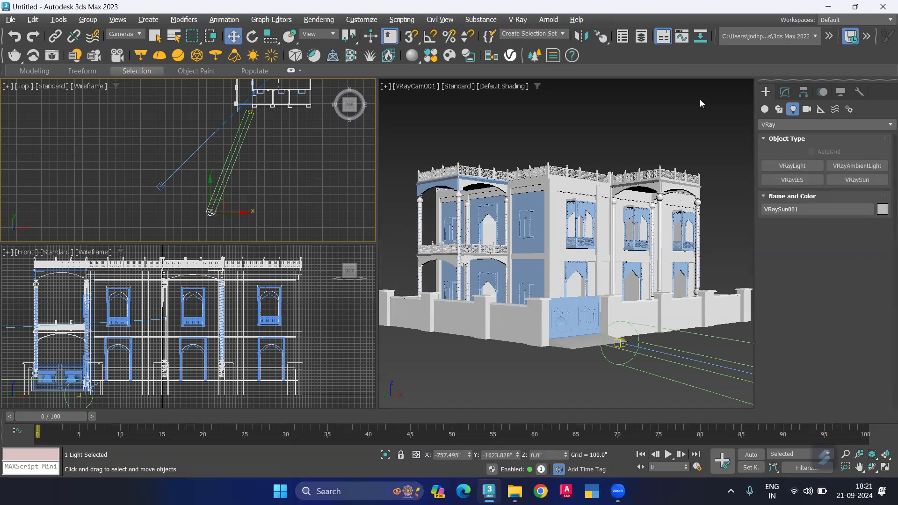
Step: Set the VRaySun's size multiplier to 8.0 and its intensity multiplier to 0.5, then deselect it
left_click(784, 92)
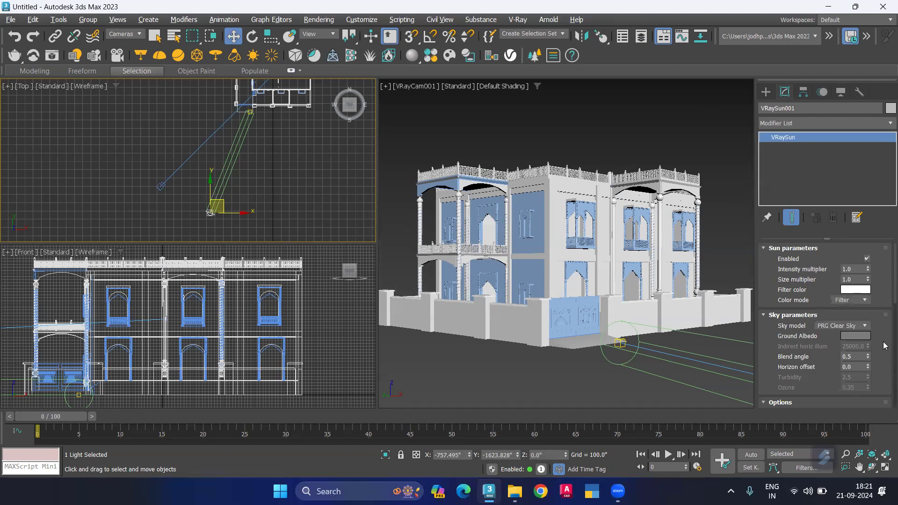
double_click(854, 280)
type("8")
key("shift+Tab")
type(".5")
left_click(368, 174)
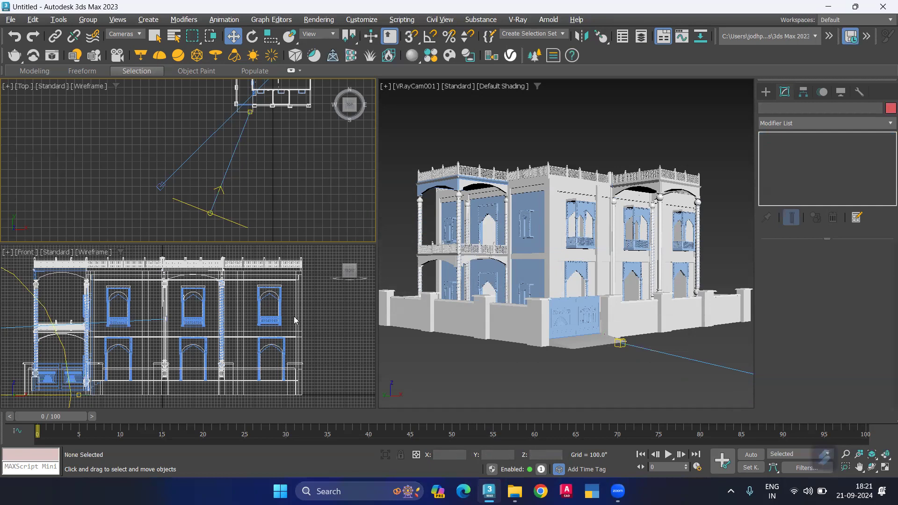
Step: Restrict object selection to lights with the selection filter
scroll(294, 316, "down", 6)
middle_click_drag(227, 359, 238, 359)
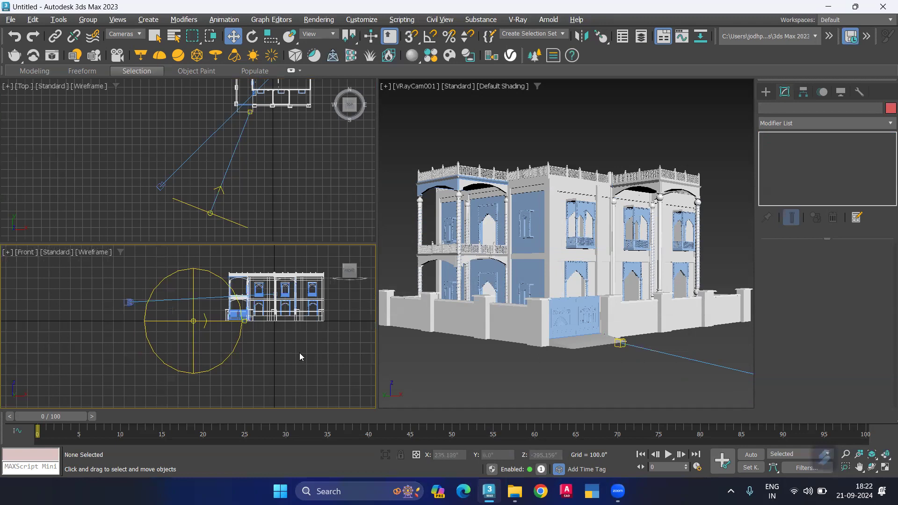
left_click(290, 204)
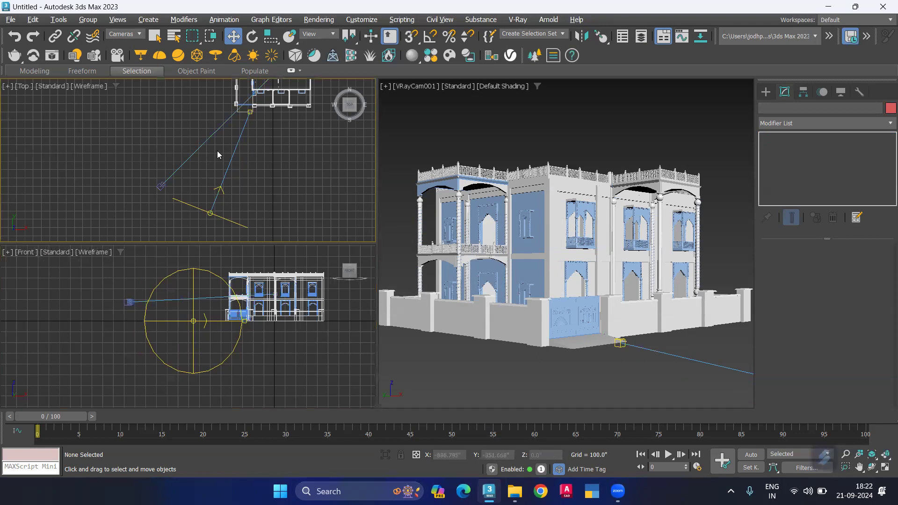
left_click(161, 185)
left_click(161, 185)
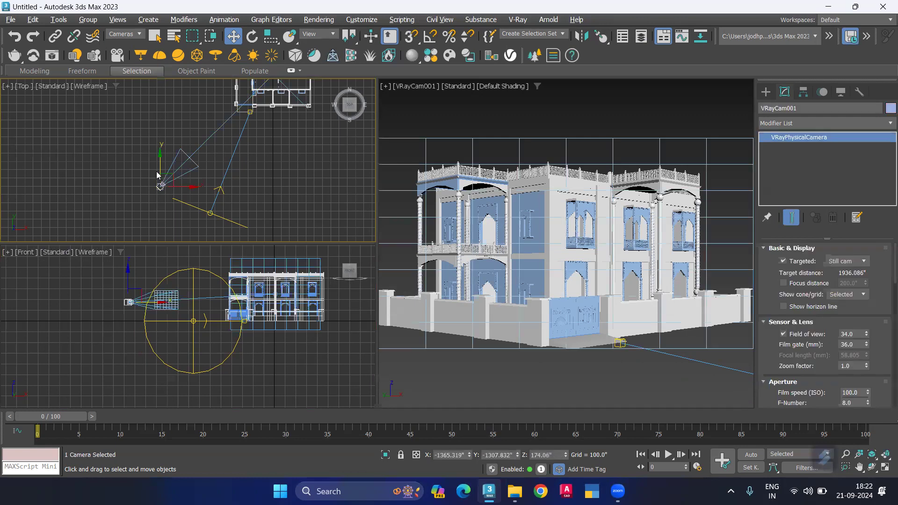
left_click(119, 178)
left_click(130, 36)
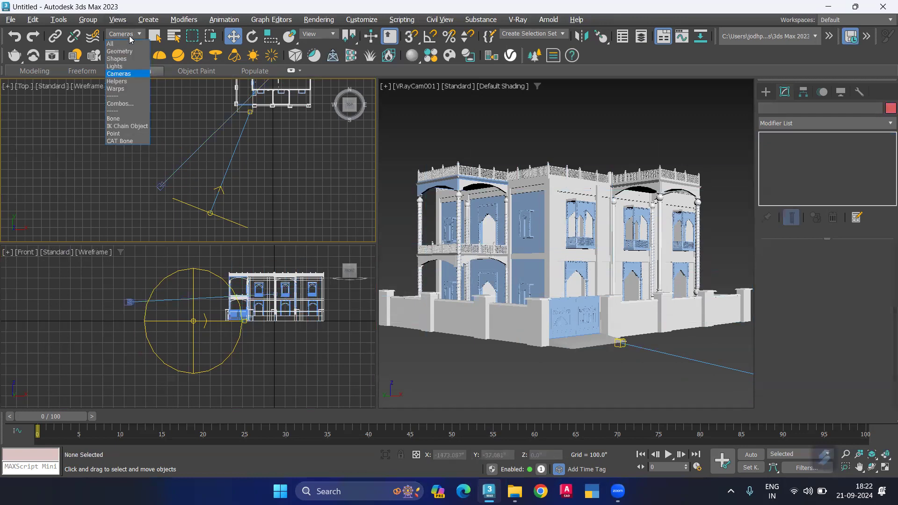
left_click(127, 67)
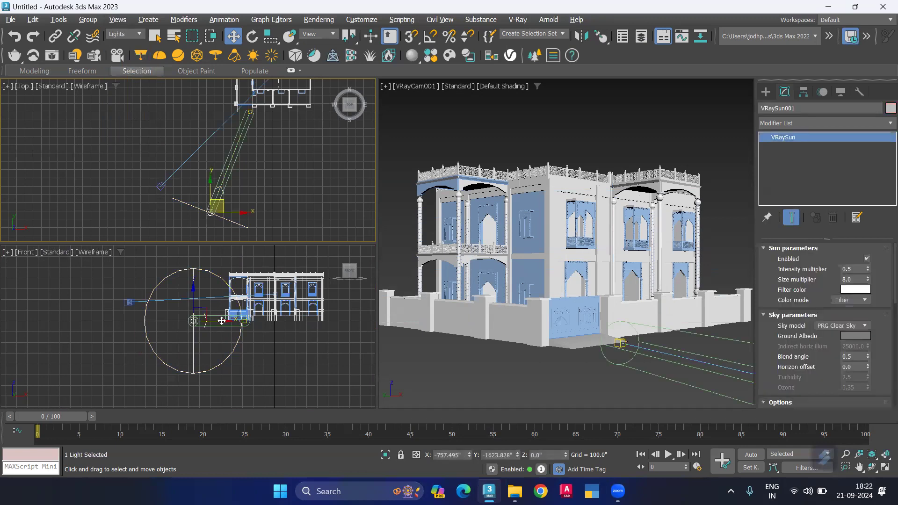
Step: Raise the VRaySun above the building in the Front view to a height of about 648 inches
scroll(238, 280, "down", 2)
middle_click_drag(205, 283, 199, 340)
left_click_drag(199, 340, 195, 292)
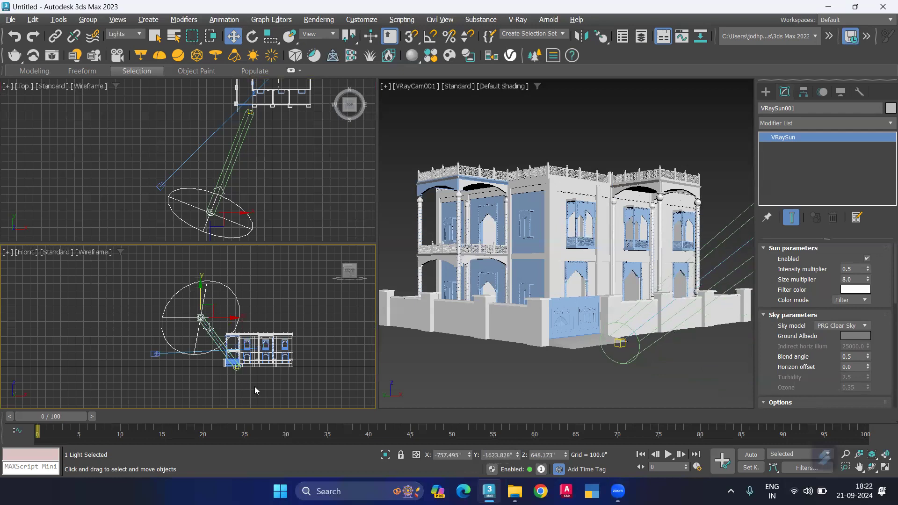
left_click(254, 386)
scroll(234, 370, "up", 2)
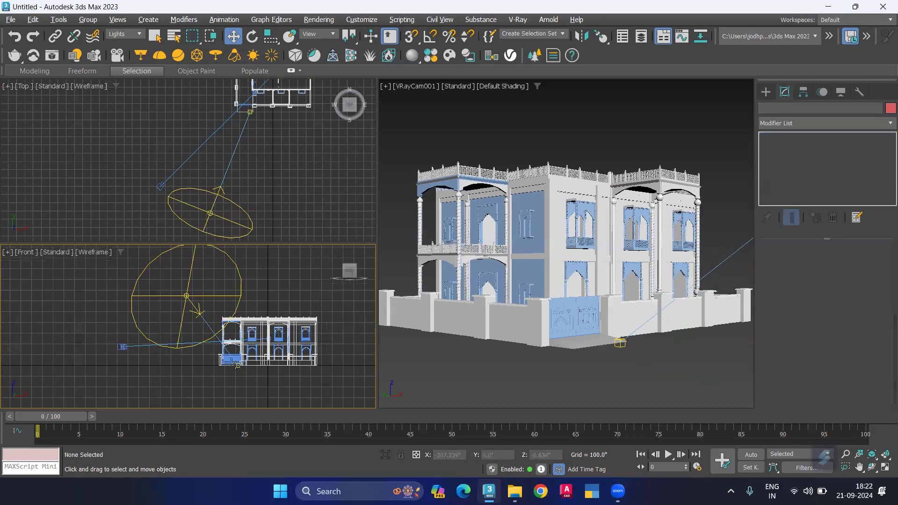
Step: Raise the VRaySun's target from ground level to about the building's upper-floor level in the Front view
left_click(237, 365)
left_click(239, 338)
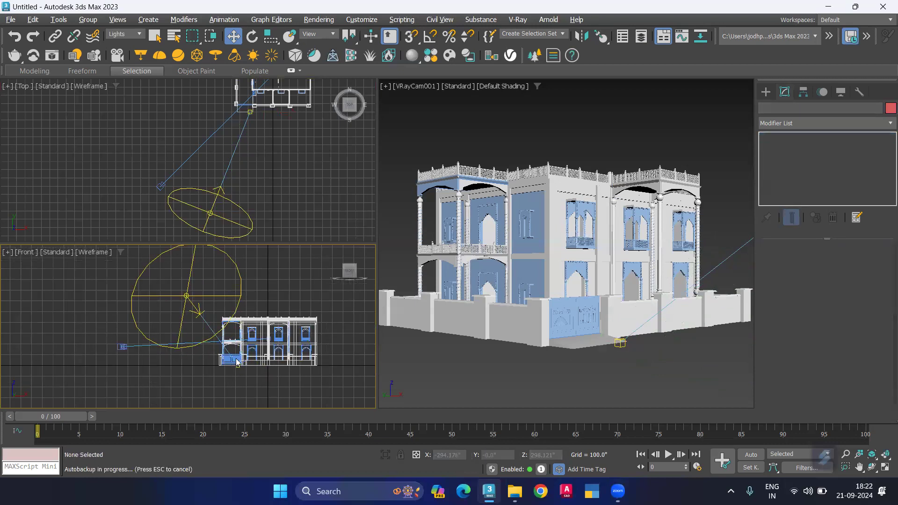
left_click_drag(238, 363, 238, 320)
left_click(180, 295)
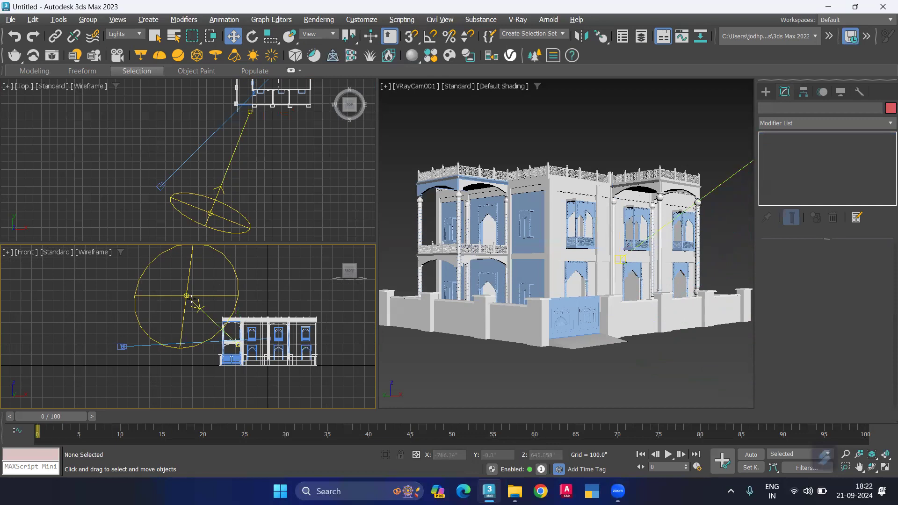
Step: Move the VRaySun slightly higher in the Front view and deselect it
middle_click_drag(163, 310, 181, 350)
left_click_drag(205, 305, 270, 295)
left_click(284, 287)
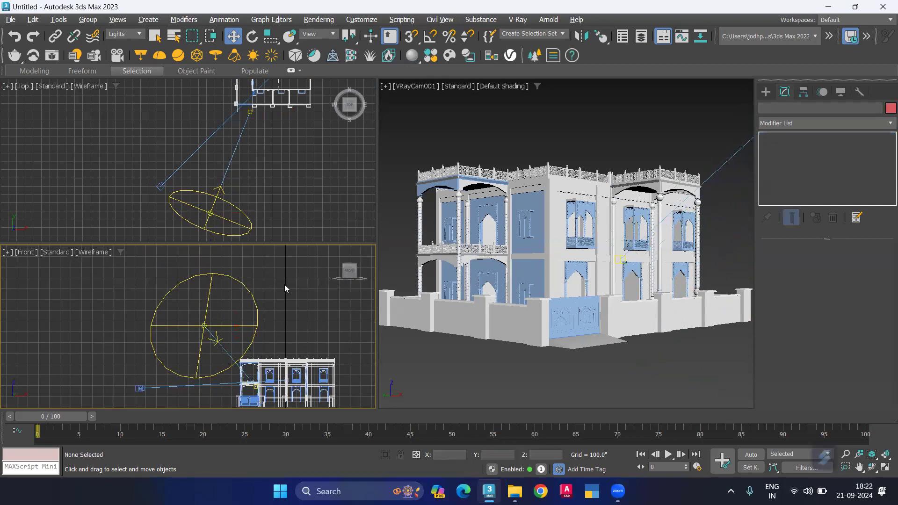
Step: Render the VRayCam001 view and maximize the V-Ray Frame Buffer
left_click(401, 250)
key("shift+q")
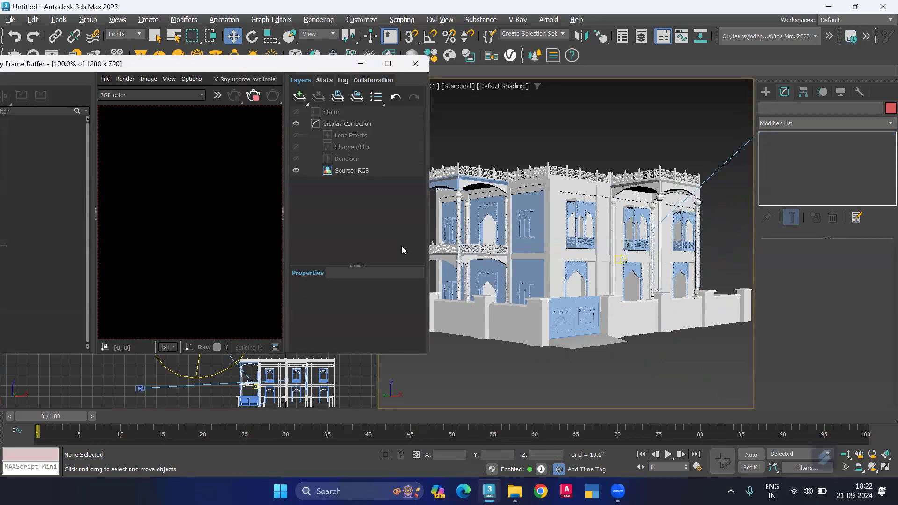
left_click(387, 63)
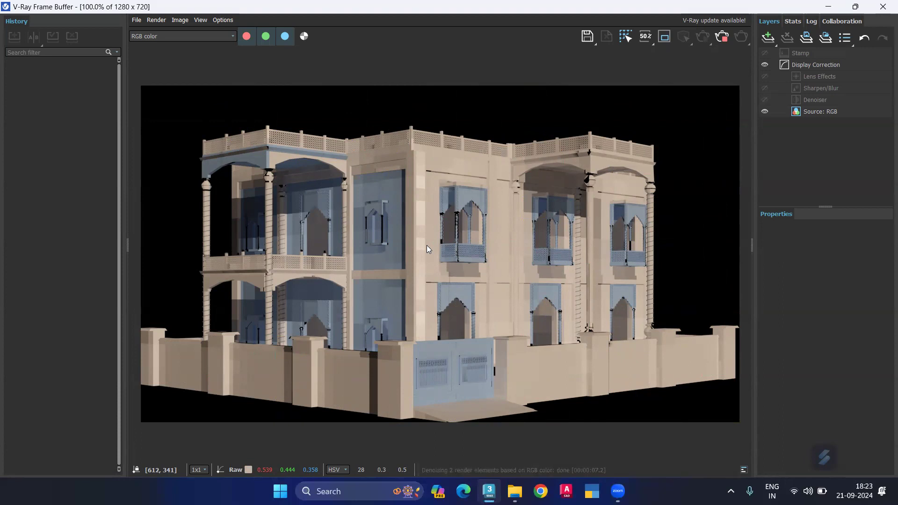
key("h")
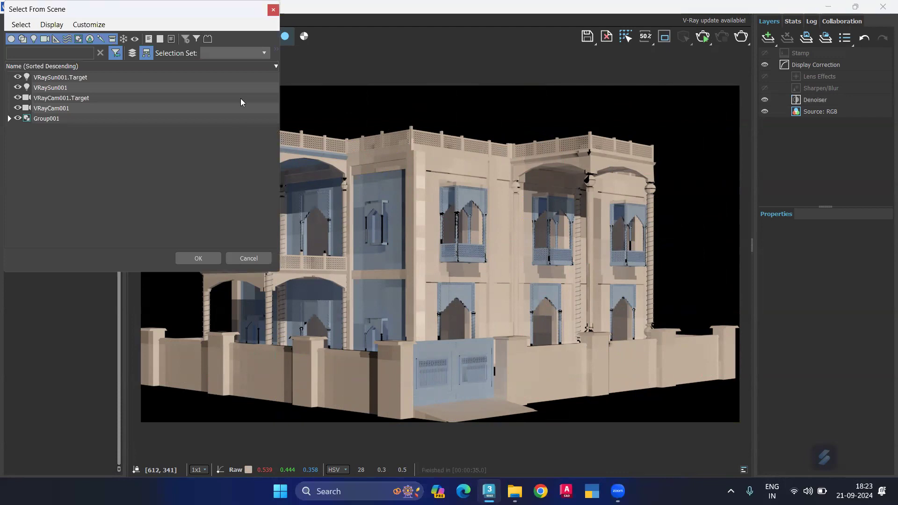
left_click(272, 10)
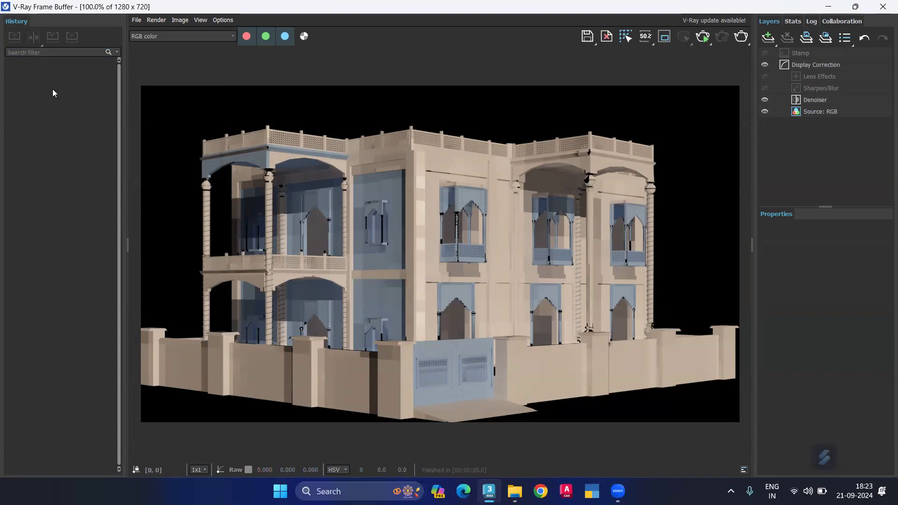
key("super+Down")
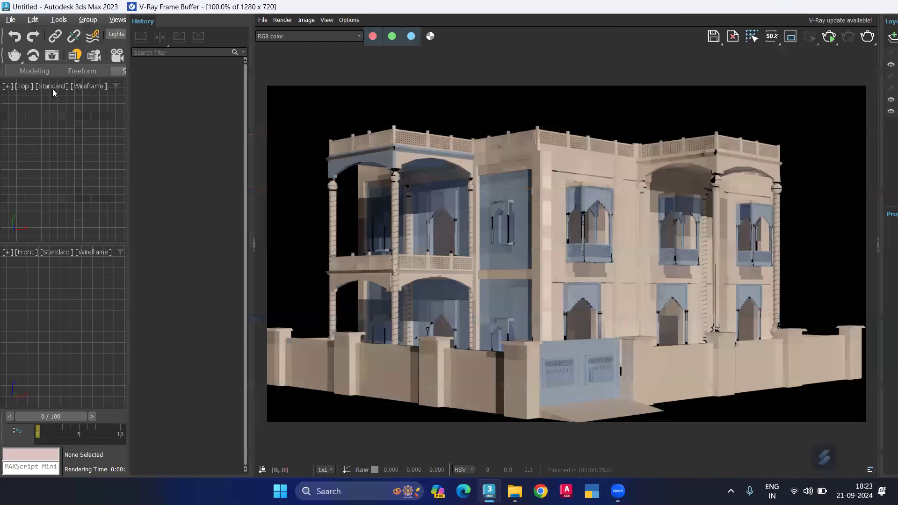
key("super+Up")
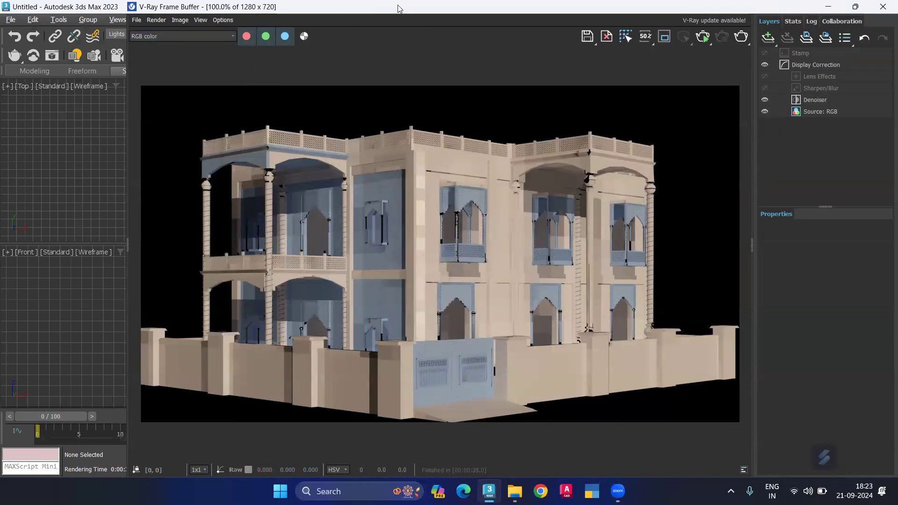
left_click_drag(393, 10, 294, 66)
key("super+Up")
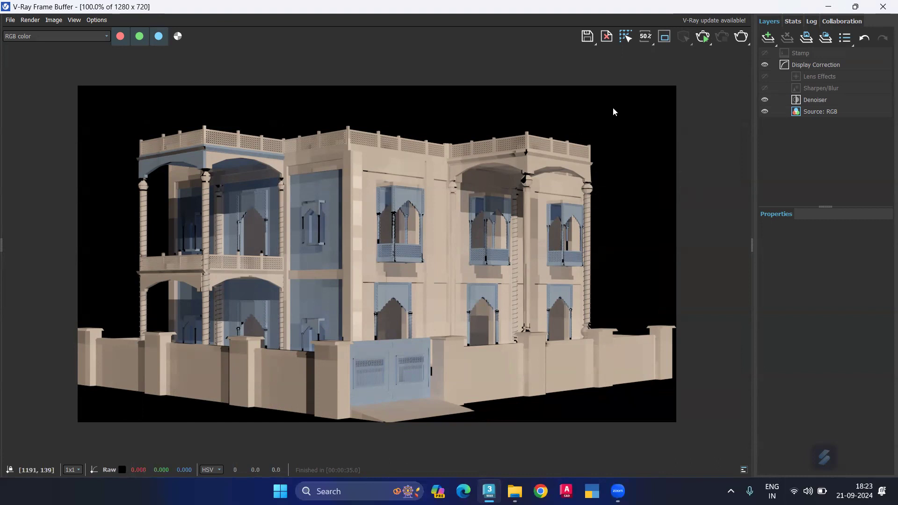
left_click(857, 6)
left_click(533, 68)
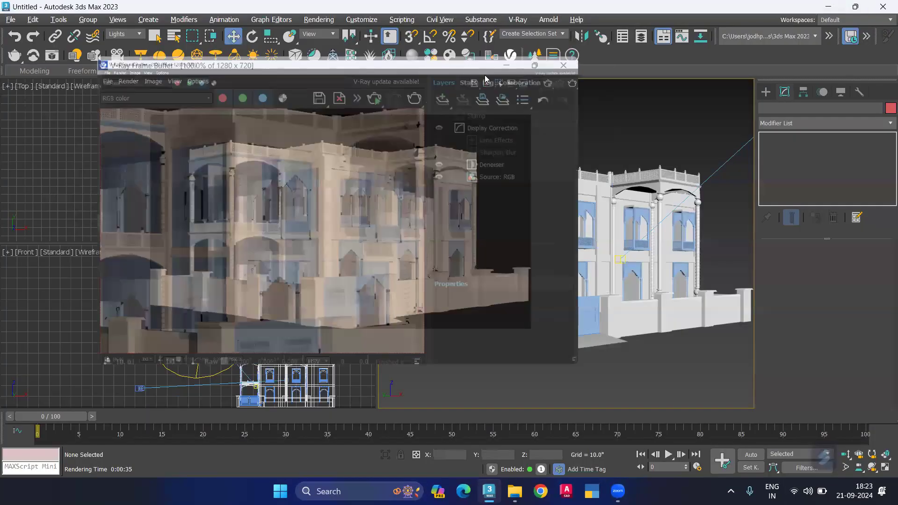
key("ctrl+h")
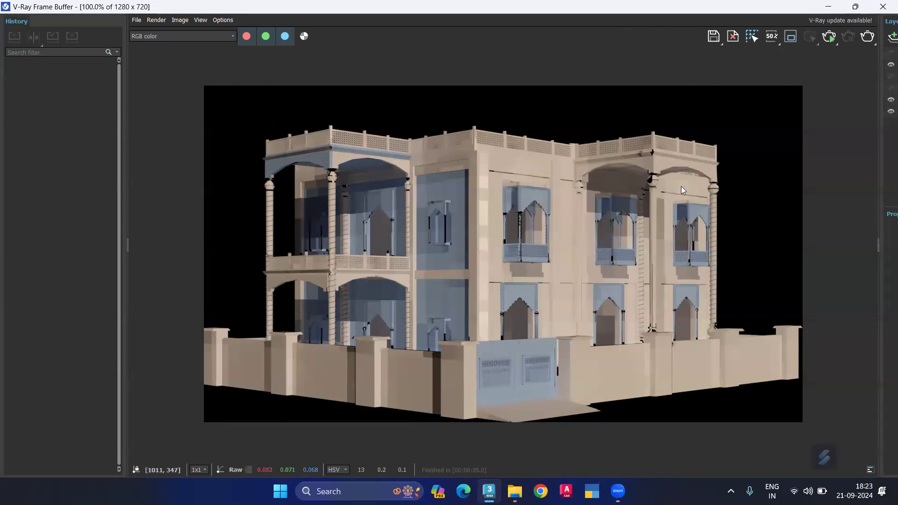
left_click(855, 6)
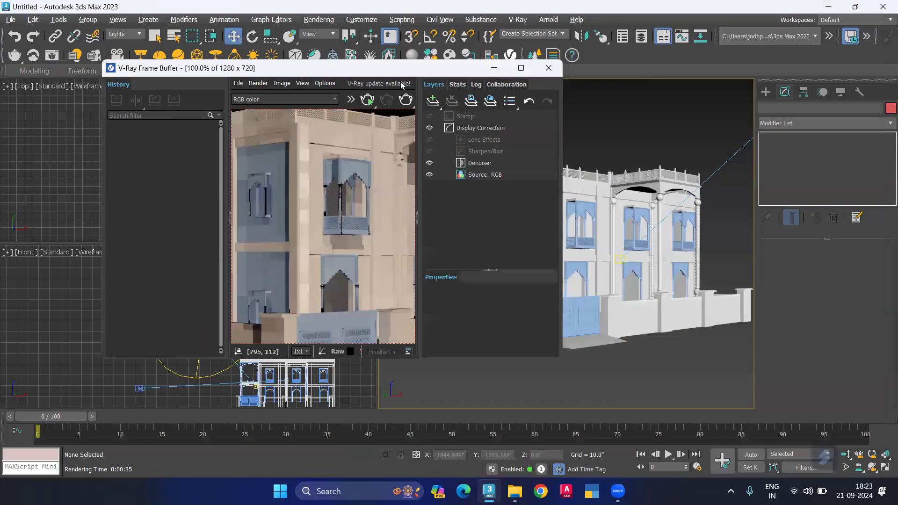
Step: Maximize the V-Ray Frame Buffer and start interactive rendering of the camera view
left_click_drag(520, 67, 614, 89)
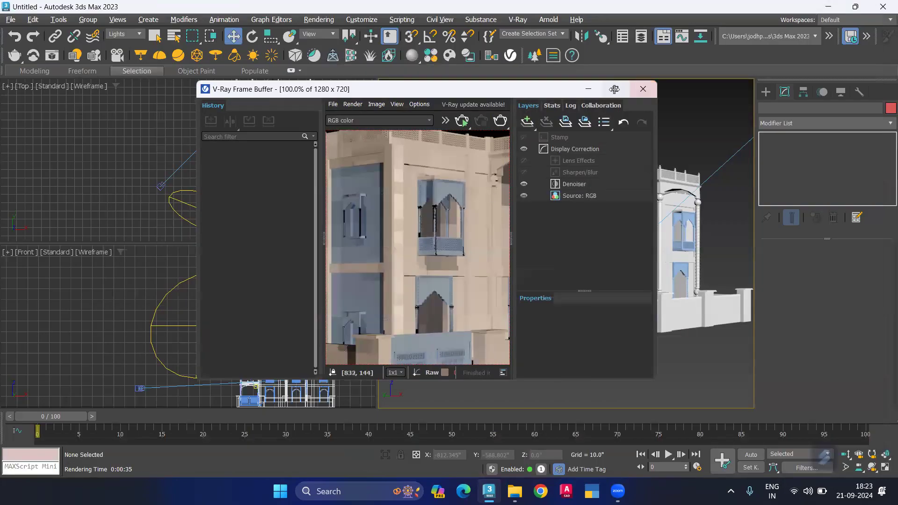
key("super+Up")
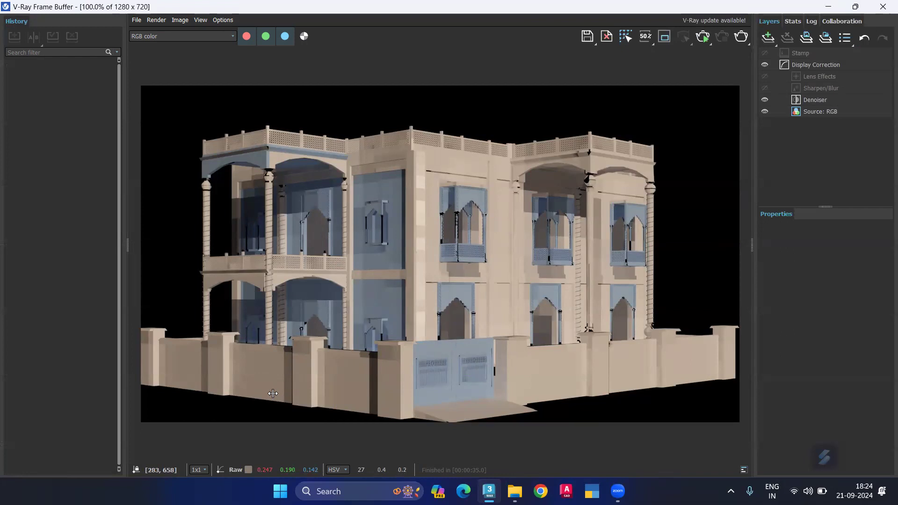
left_click(700, 36)
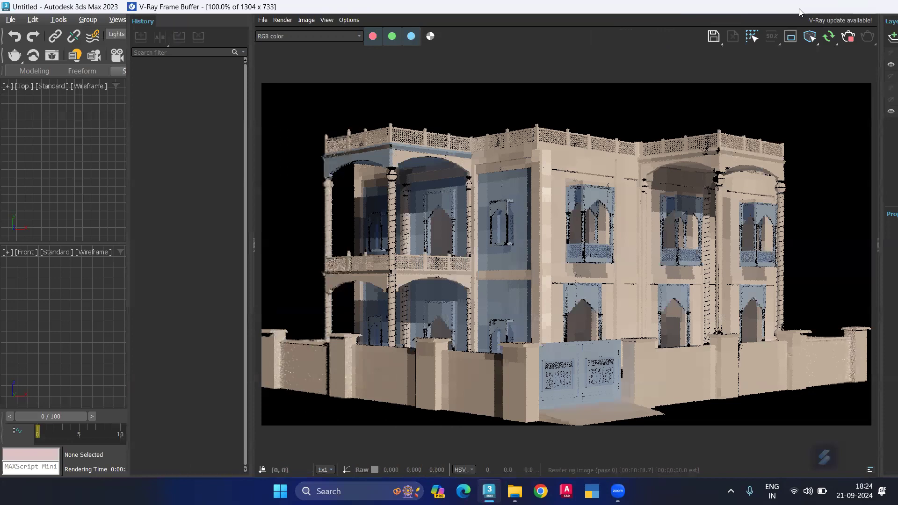
Step: Return the V-Ray Frame Buffer to full screen and stop the interactive rendering
left_click_drag(663, 20, 686, 40)
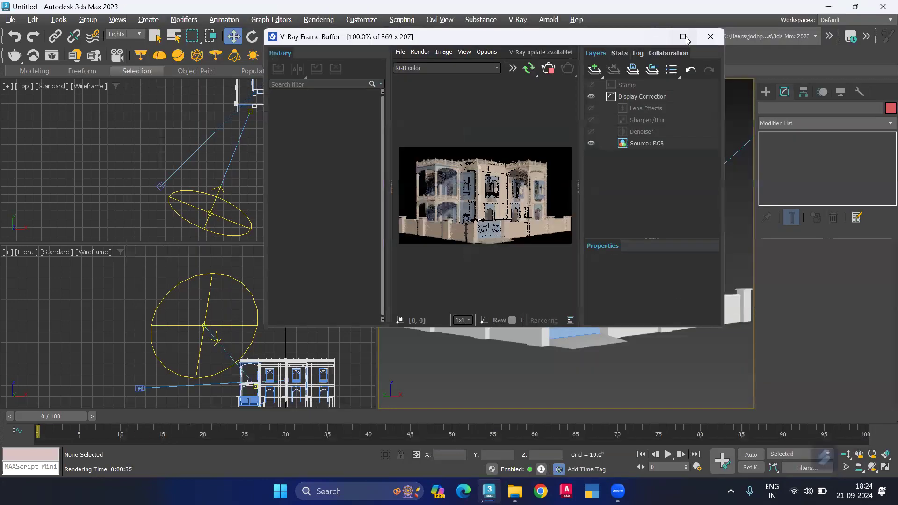
left_click(684, 37)
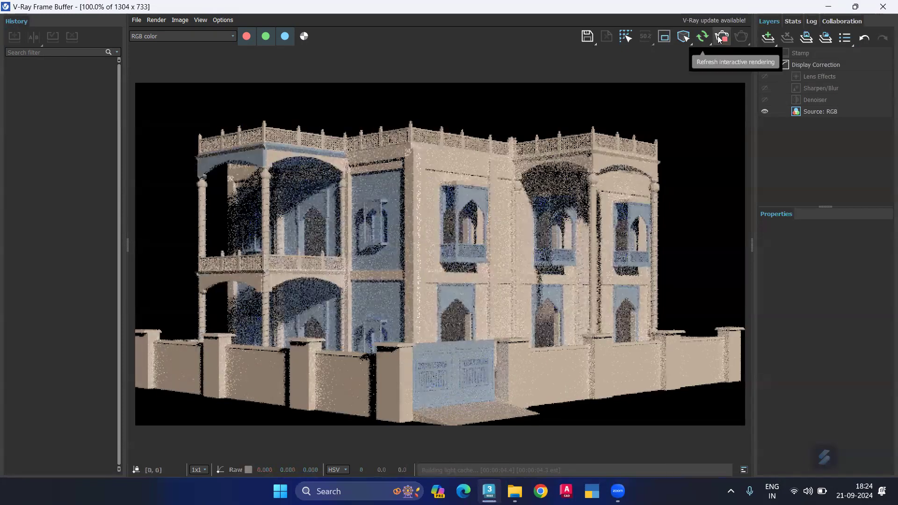
left_click(720, 37)
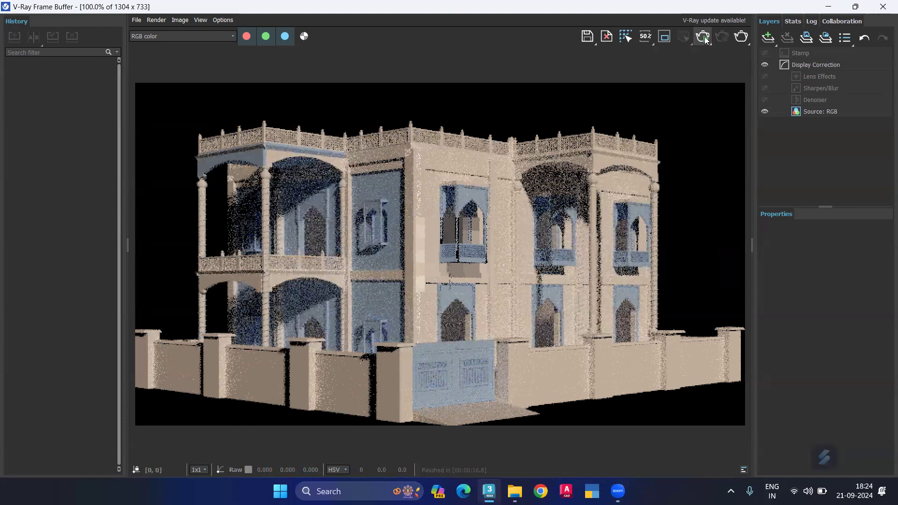
Step: With interactive rendering running in a smaller frame buffer, select the VRaySun in the Top view and set its size multiplier to 11.48
left_click(855, 6)
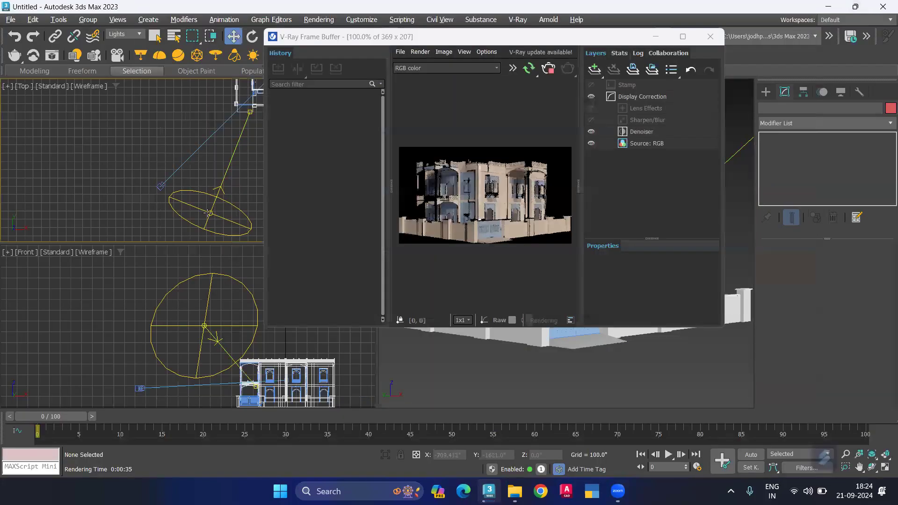
left_click(214, 204)
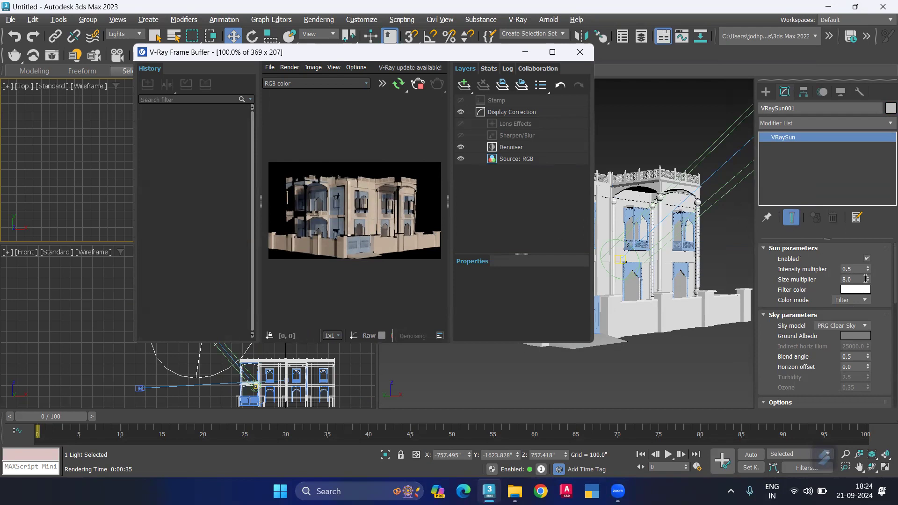
left_click_drag(868, 280, 867, 241)
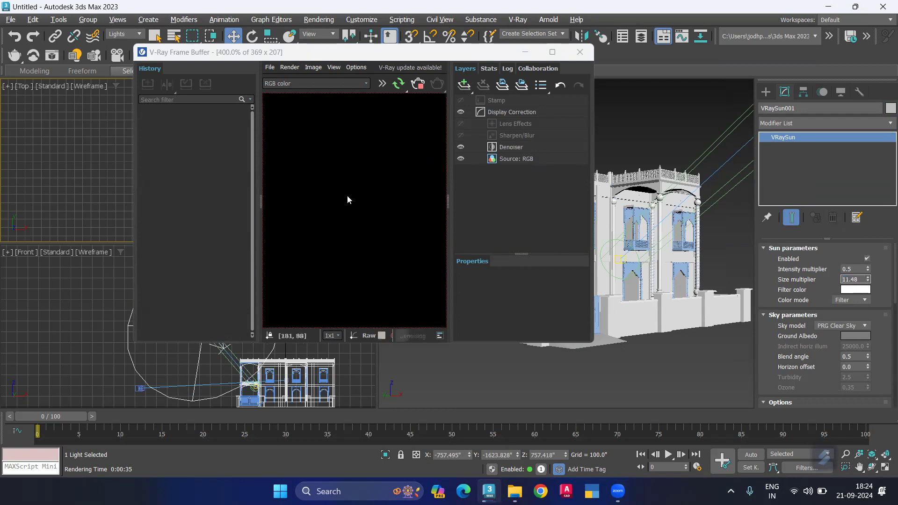
Step: Examine the softened sun shadows on the building in the maximized V-Ray Frame Buffer, stop the rendering and close it
scroll(347, 196, "up", 2)
scroll(347, 195, "down", 2)
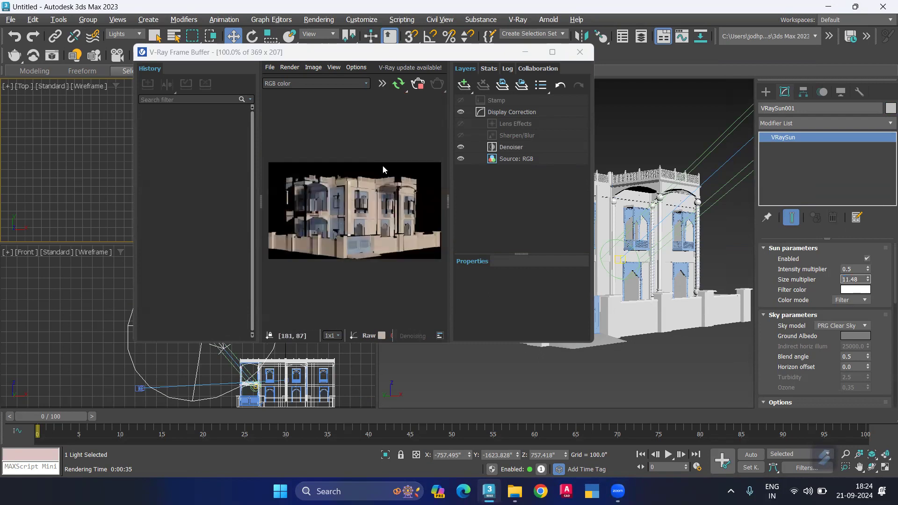
left_click(552, 53)
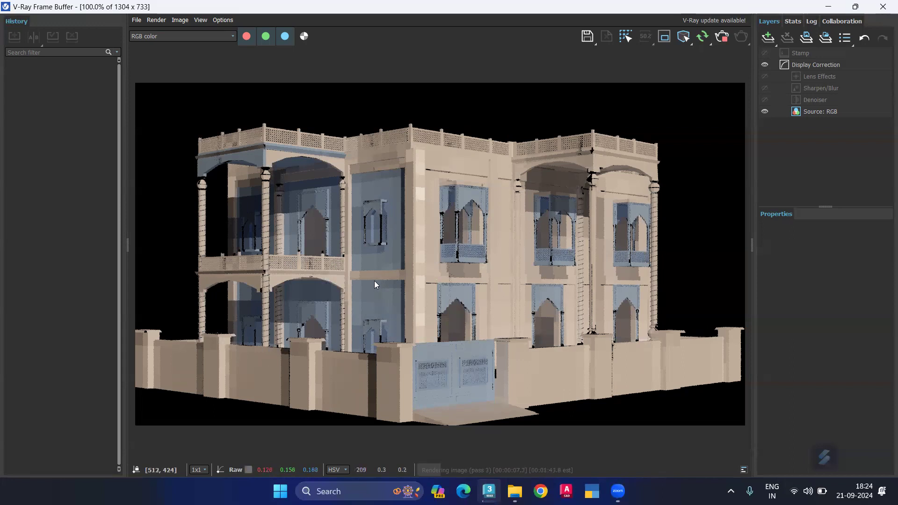
scroll(373, 263, "down", 1)
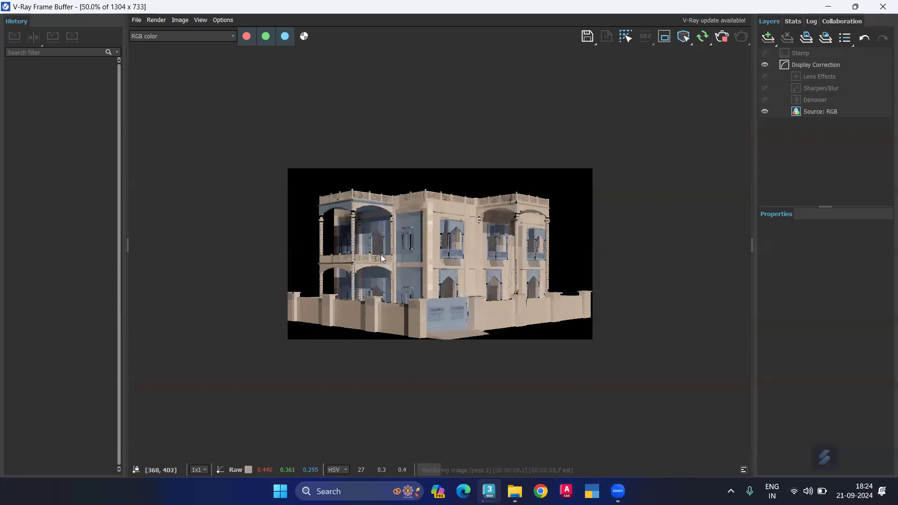
scroll(381, 256, "up", 1)
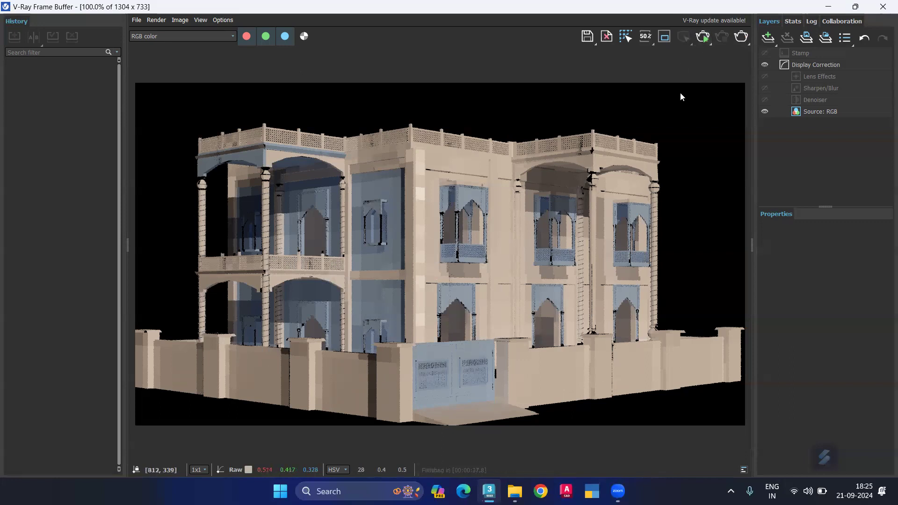
left_click(883, 6)
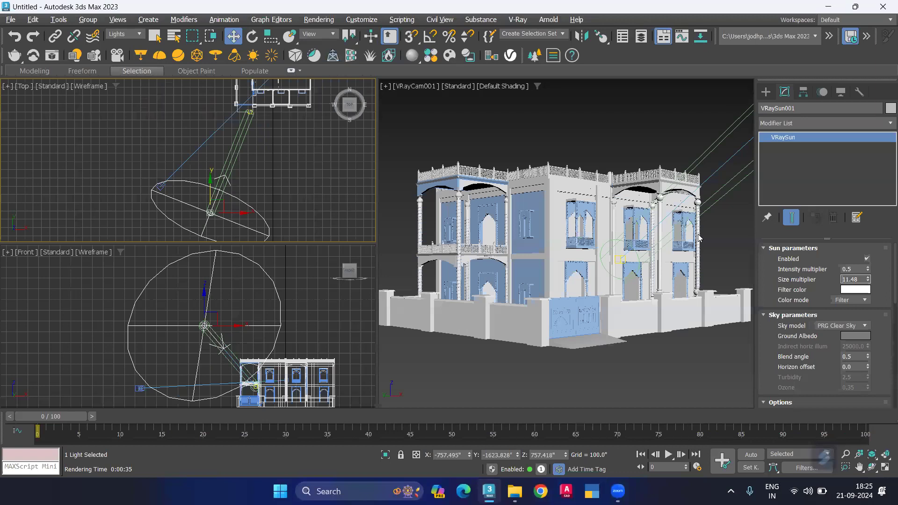
Step: Reselect the VRaySun in the Top view, raise its intensity multiplier and deselect it
left_click(719, 236)
left_click(207, 212)
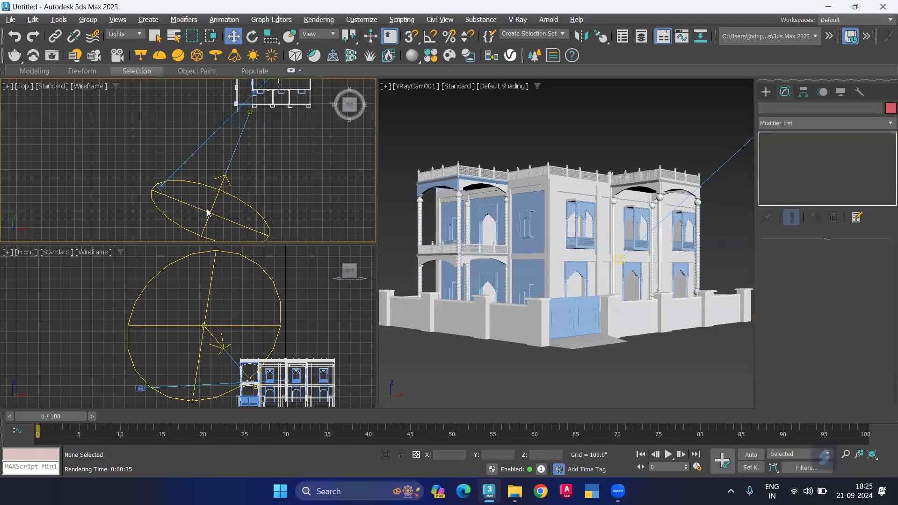
left_click(212, 211)
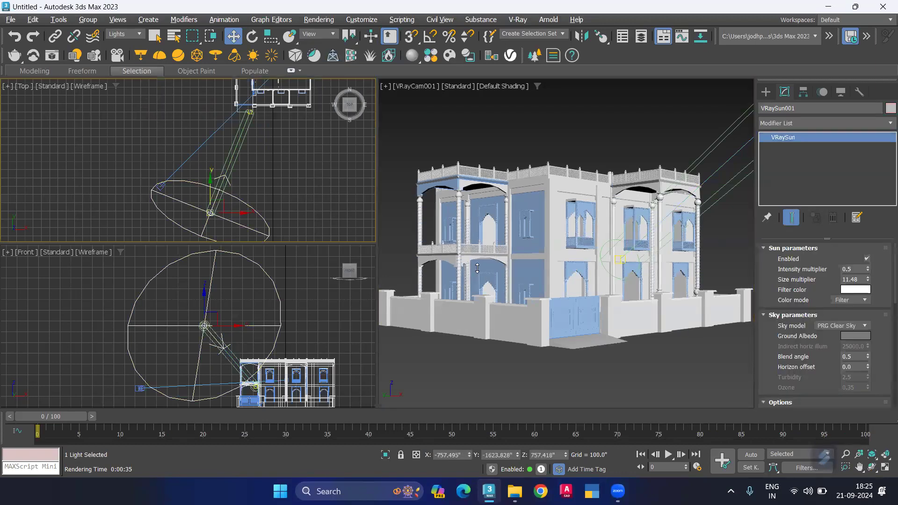
double_click(857, 269)
left_click(481, 150)
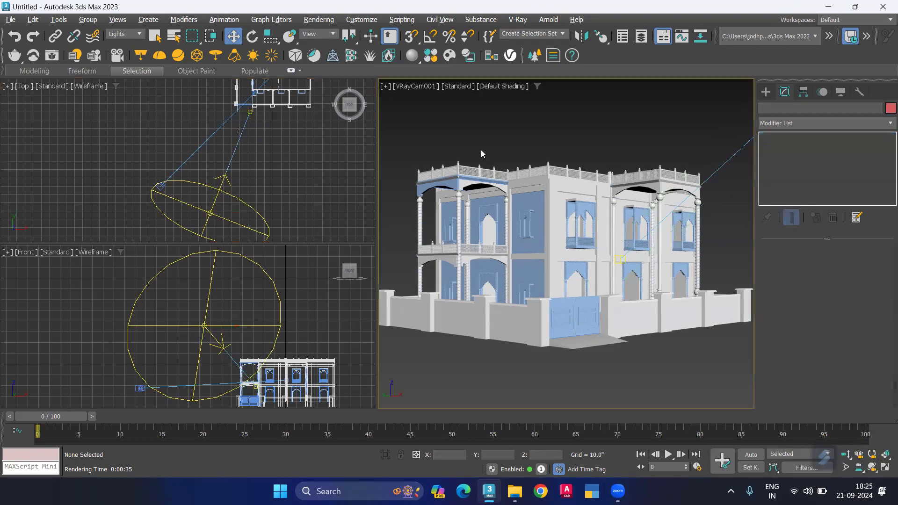
Step: Activate the VRayCam001 view and run a production render of it
left_click(267, 168)
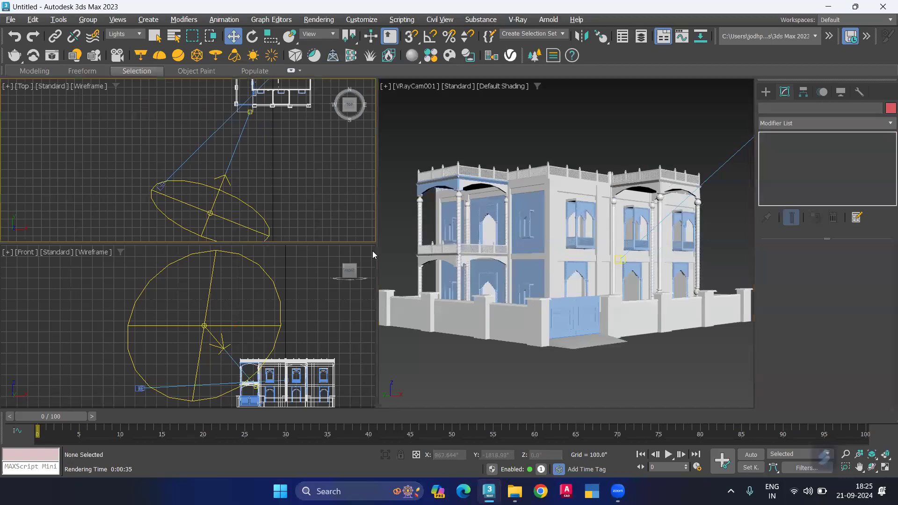
left_click(406, 184)
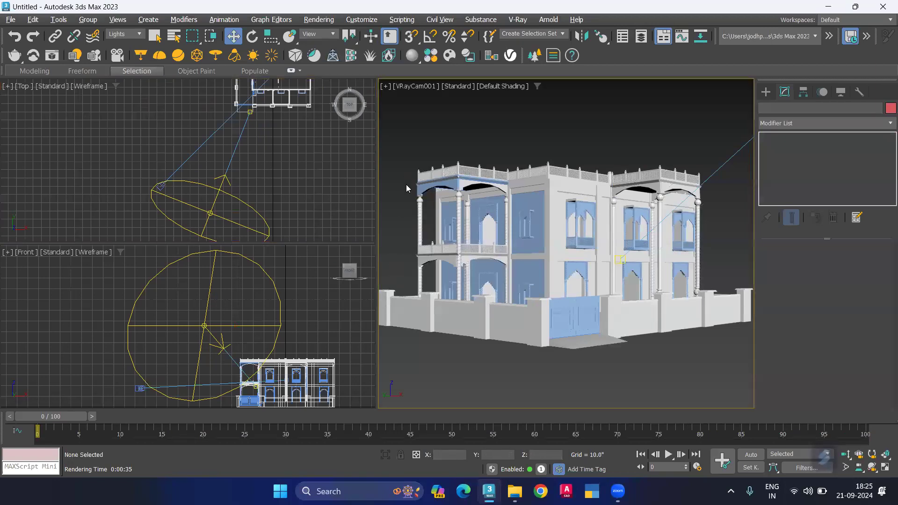
key("shift+q")
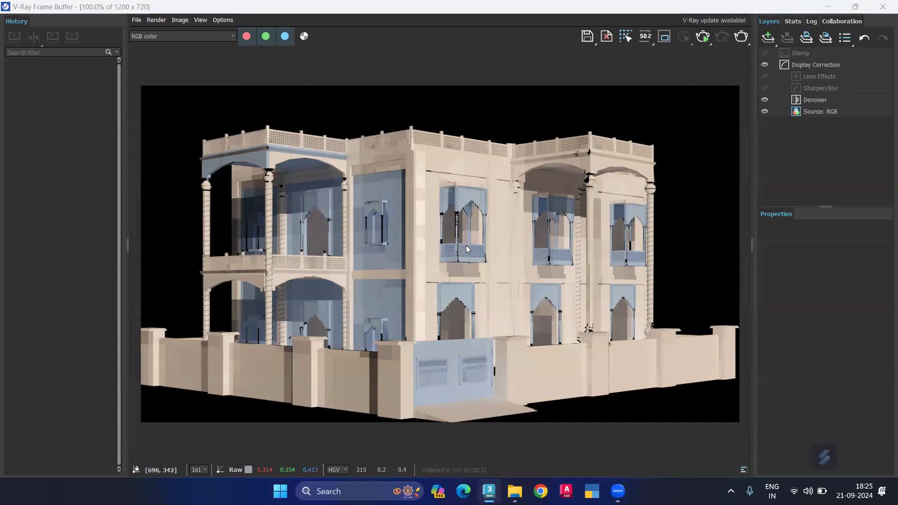
Step: Try an Exposure correction layer on the render with exposure lowered to -0.730, and undo it
left_click(768, 37)
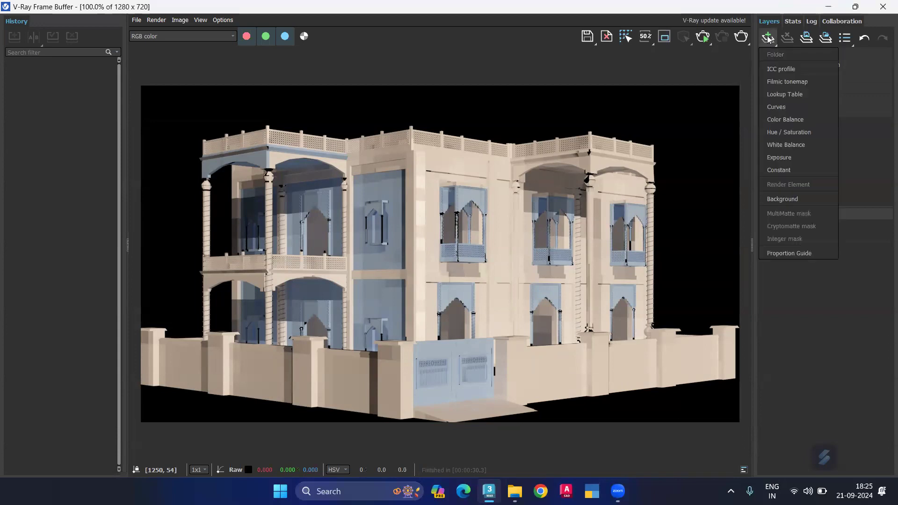
left_click(798, 156)
mouse_move(808, 267)
left_mouse_down()
mouse_move(788, 262)
mouse_move(802, 265)
left_mouse_up()
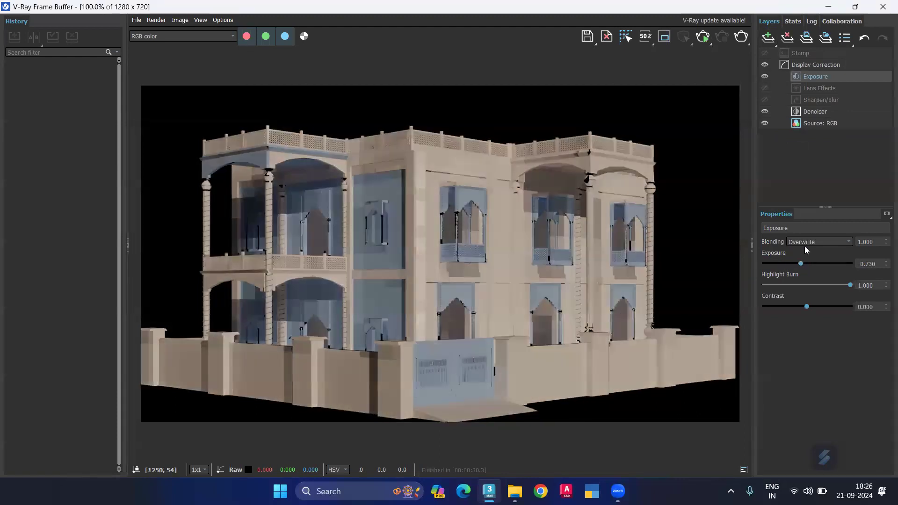
key("ctrl+z")
key("ctrl+z")
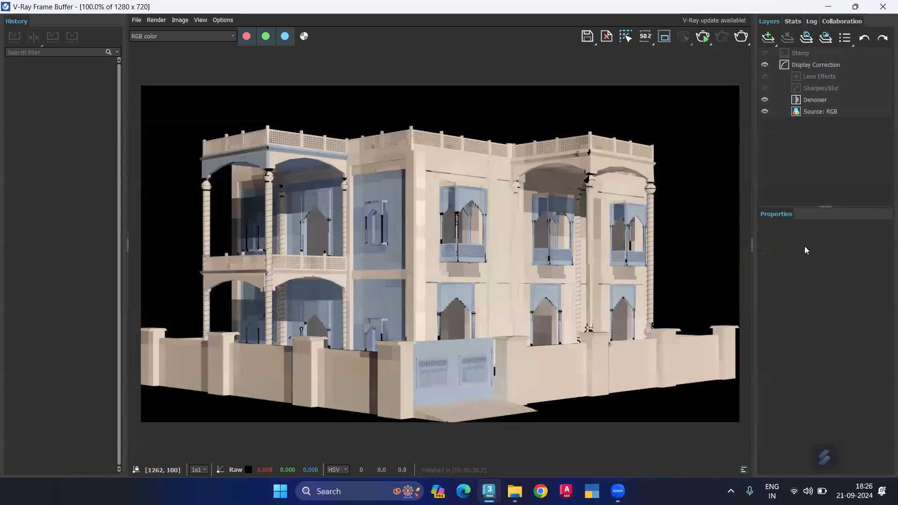
Step: Close the V-Ray Frame Buffer and enlarge the Front view to fill the viewport area
left_click(882, 7)
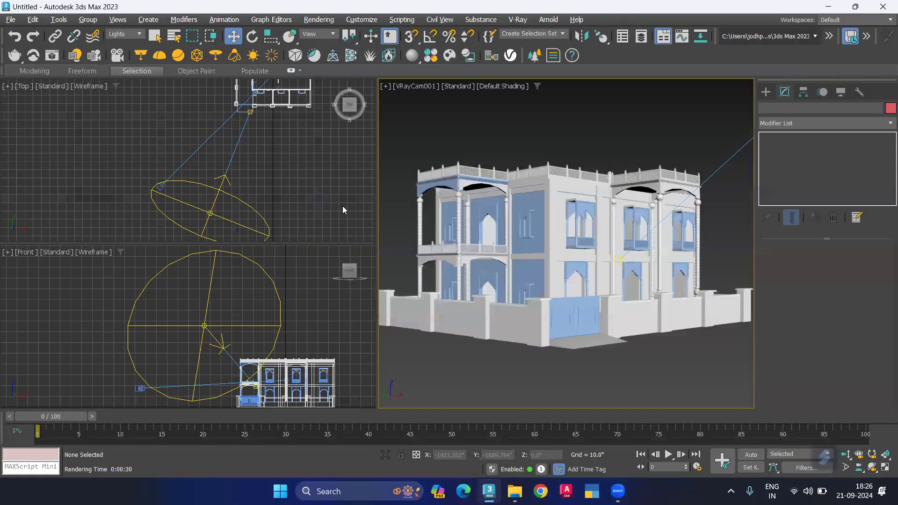
left_click(342, 206)
left_click(310, 303)
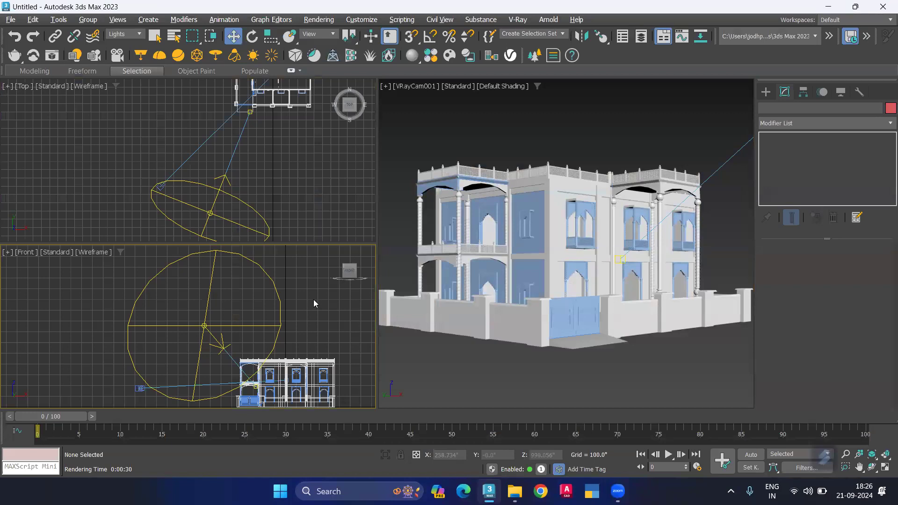
right_click(451, 173)
key("alt+w")
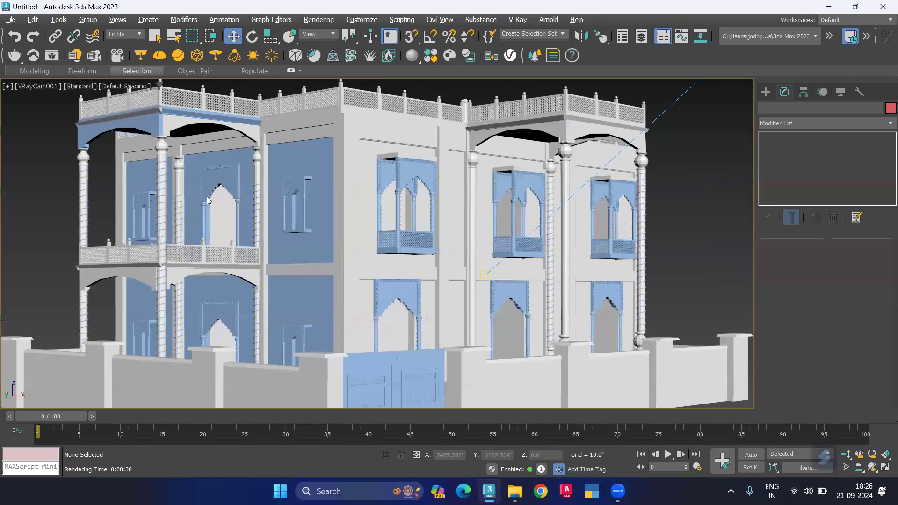
key("alt+w")
left_click(312, 305)
key("alt+w")
scroll(587, 250, "down", 4)
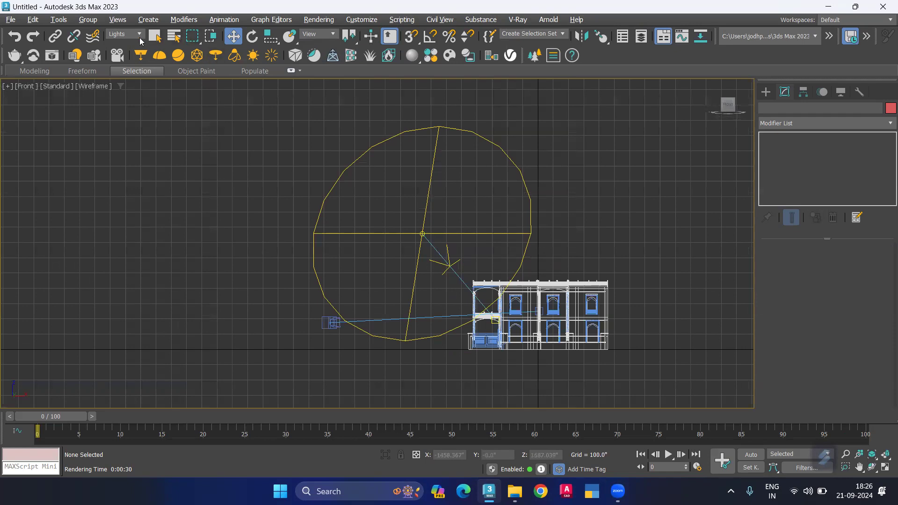
Step: Set the selection filter to All and switch the enlarged view to a shaded Perspective view of the building
left_click(124, 34)
left_click(112, 44)
key("p")
scroll(592, 258, "down", 5)
middle_click_drag(677, 317, 554, 329)
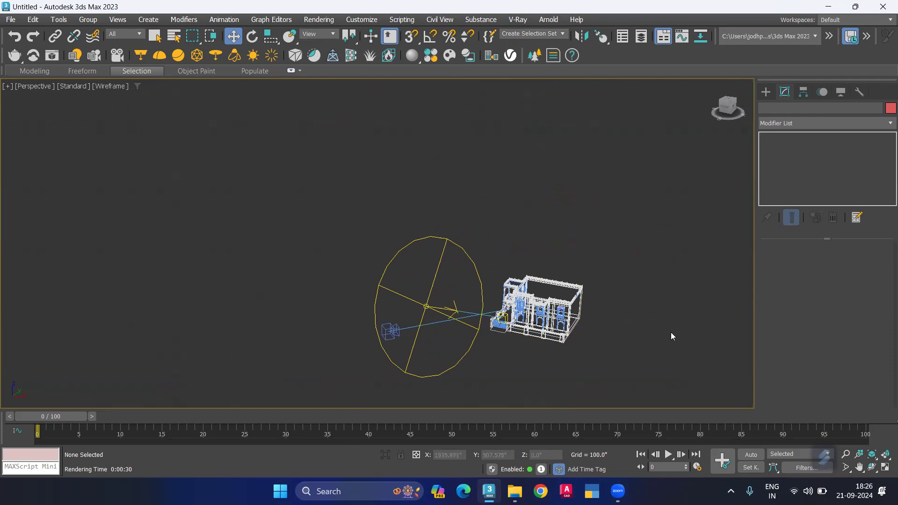
key("F3")
scroll(605, 354, "up", 8)
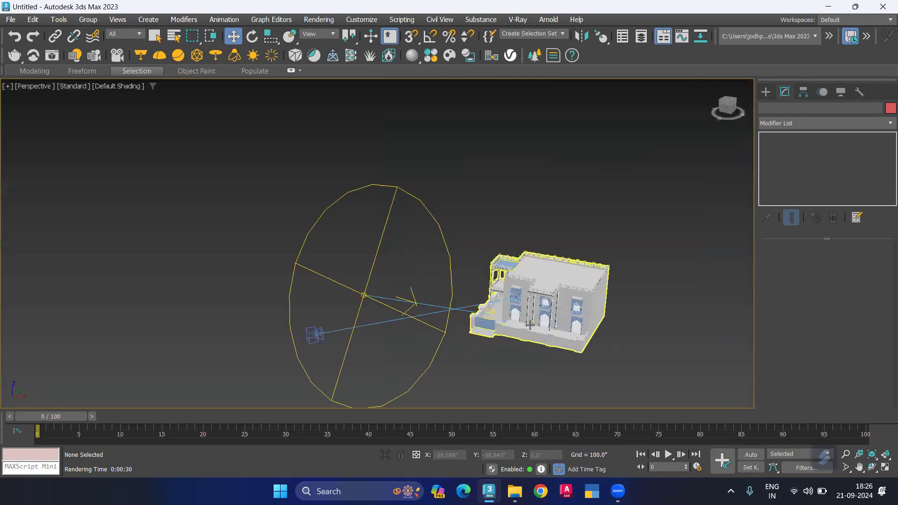
scroll(444, 295, "down", 6)
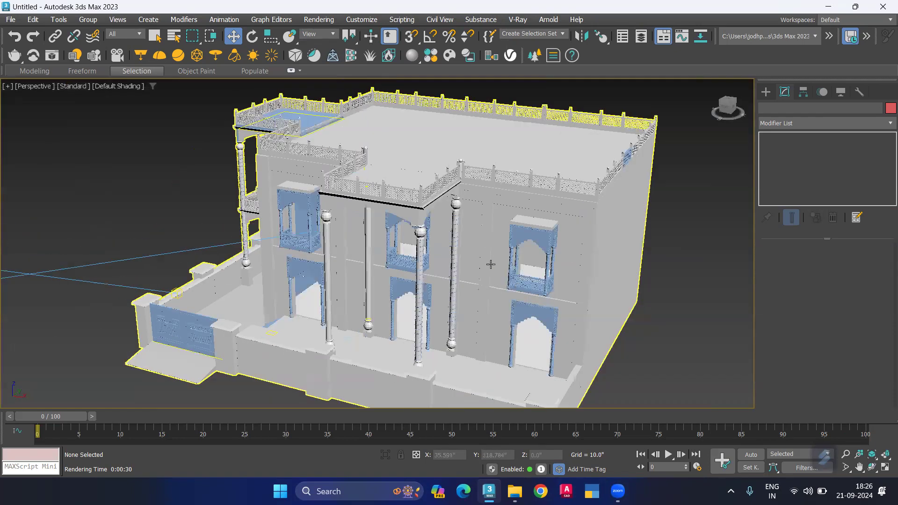
Step: Ungroup the building model into separate objects and orbit to its gate-side corner
left_click(462, 261)
left_click(87, 20)
left_click(89, 47)
left_click(679, 279)
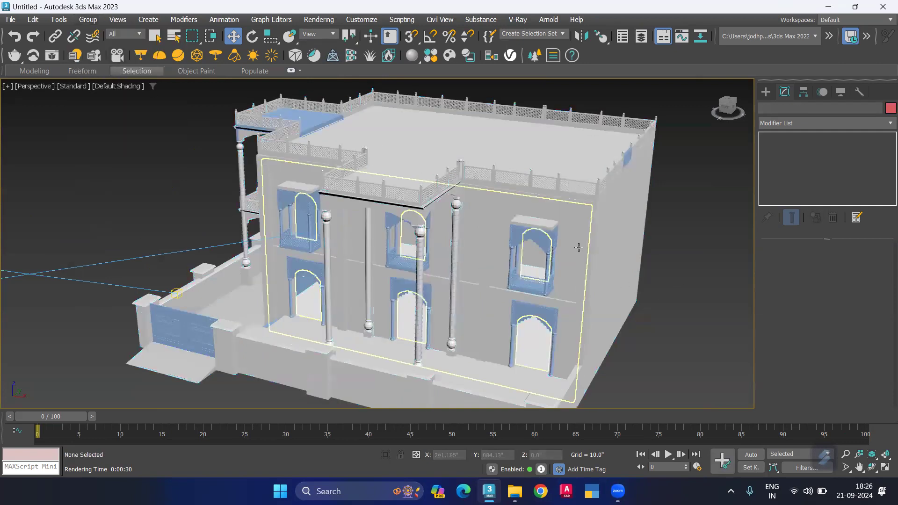
middle_click_drag(499, 261, 423, 269, "alt")
middle_click_drag(456, 213, 506, 223, "alt")
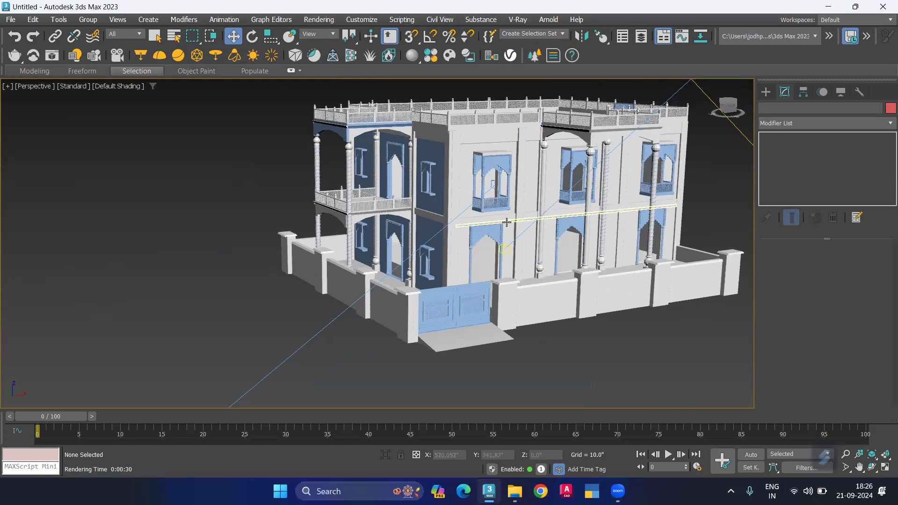
Step: Open the Slate Material Editor full screen and add a VRayMtl material to the node view
key("m")
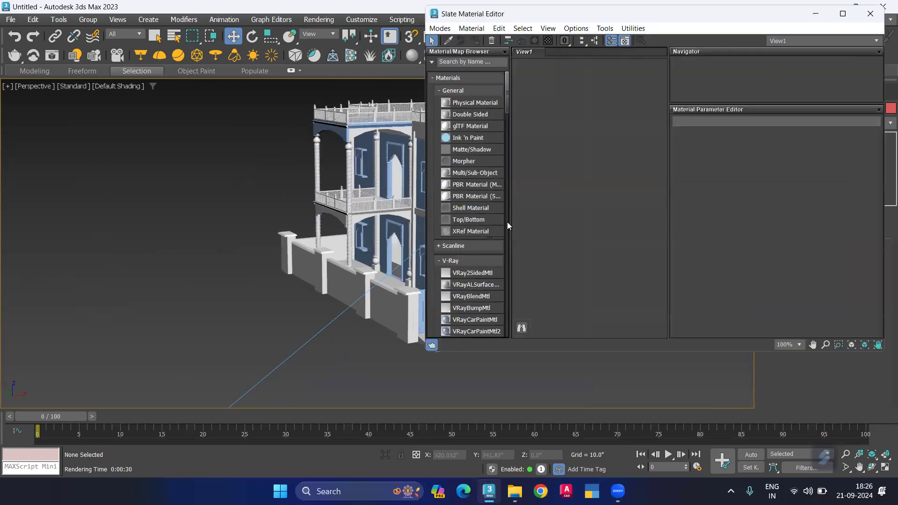
left_click(843, 13)
left_click_drag(34, 409, 129, 376)
left_click_drag(345, 242, 380, 196)
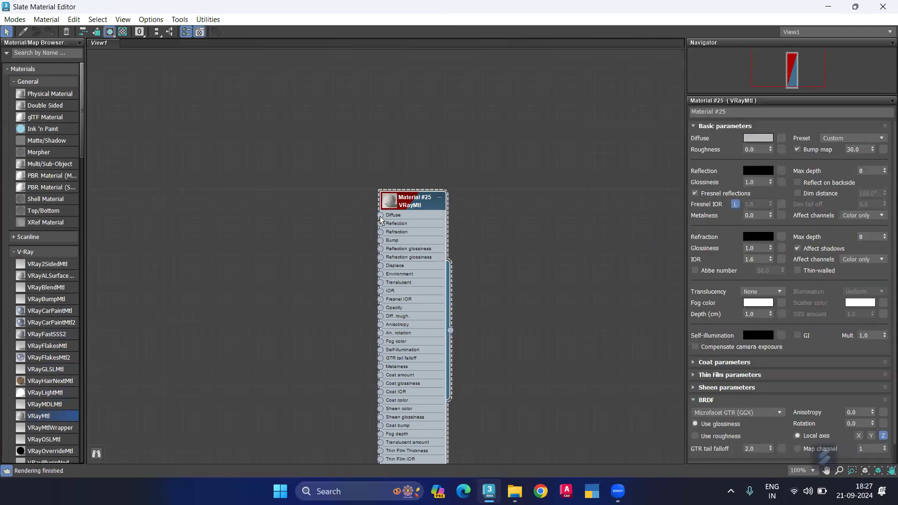
Step: Add a Bitmap map to the Diffuse input of the VRayMtl material and reposition the file selection dialog
left_click_drag(323, 283, 324, 292)
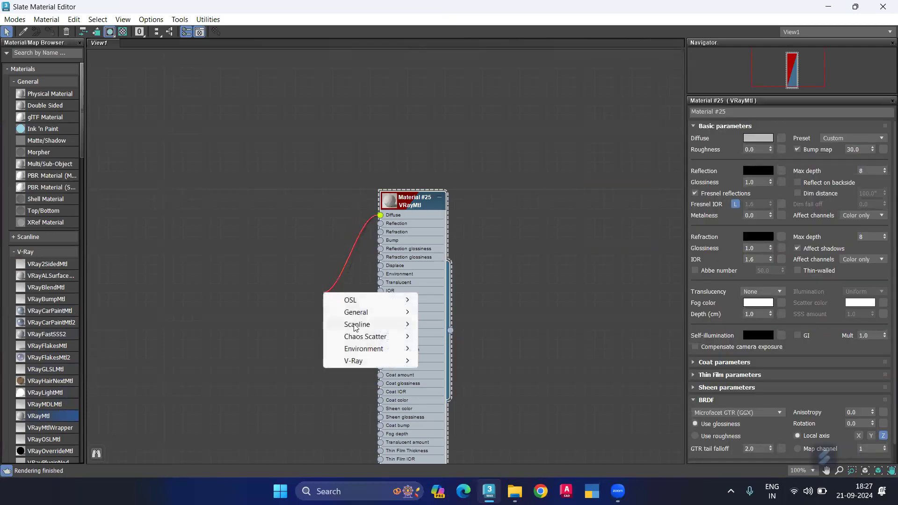
mouse_move(357, 313)
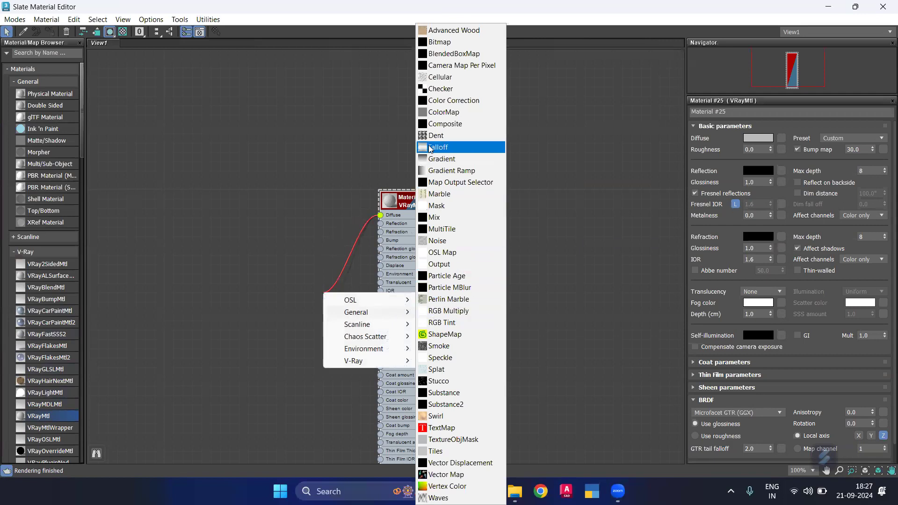
left_click(430, 43)
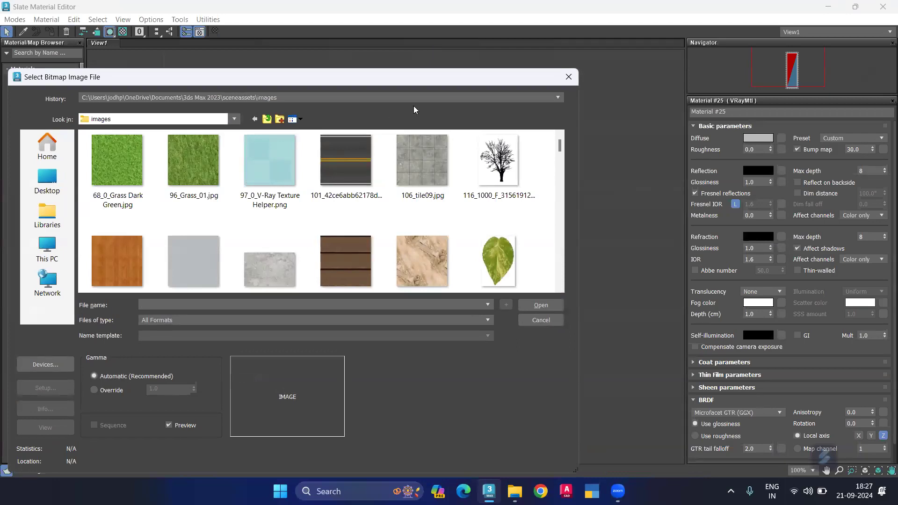
left_click_drag(366, 85, 532, 69)
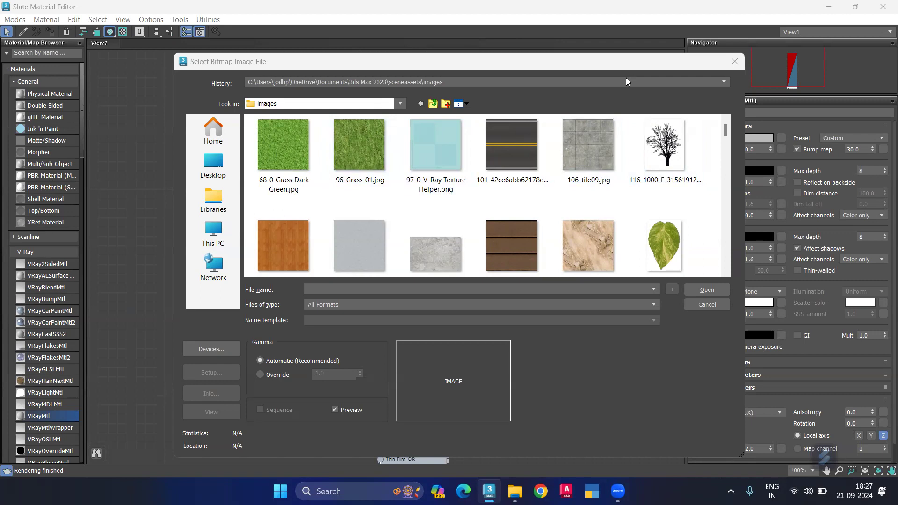
Step: Browse to the maxmaterial folder inside Software\Material on New Volume (E:)
left_click(401, 103)
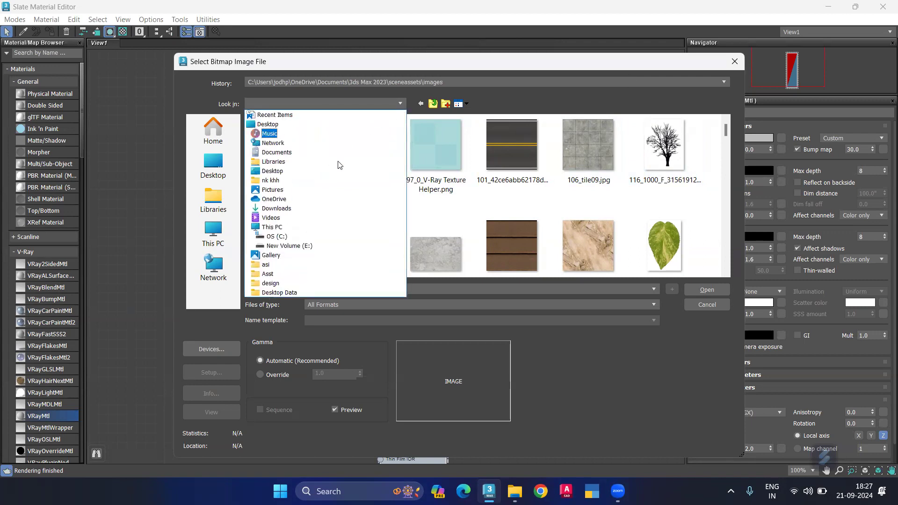
left_click(289, 247)
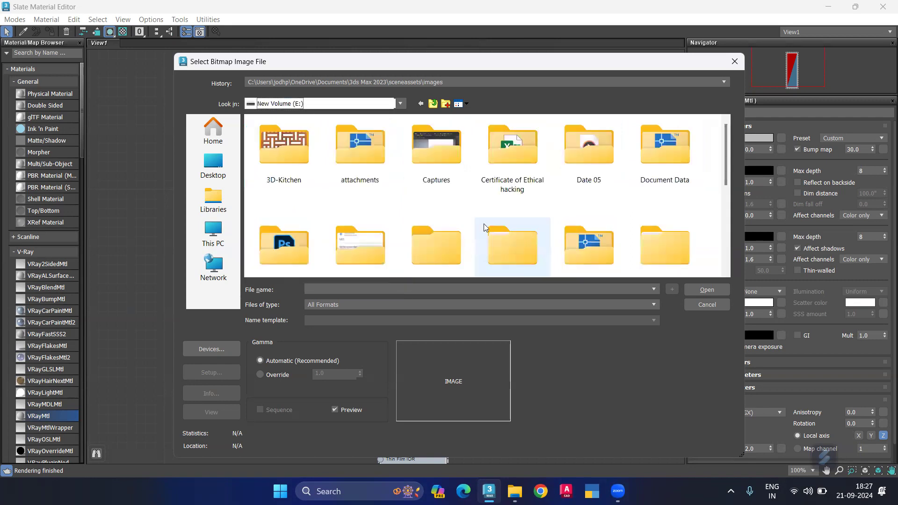
scroll(501, 216, "down", 1)
scroll(340, 190, "down", 2)
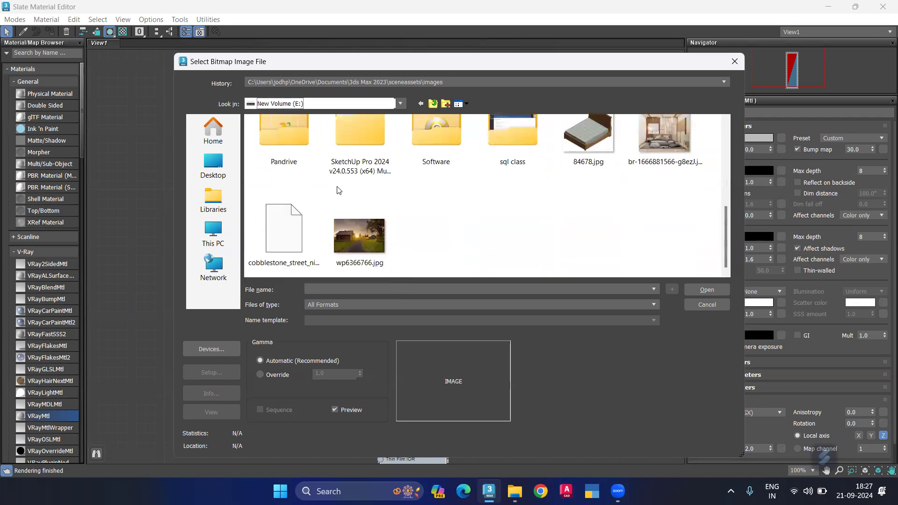
double_click(440, 145)
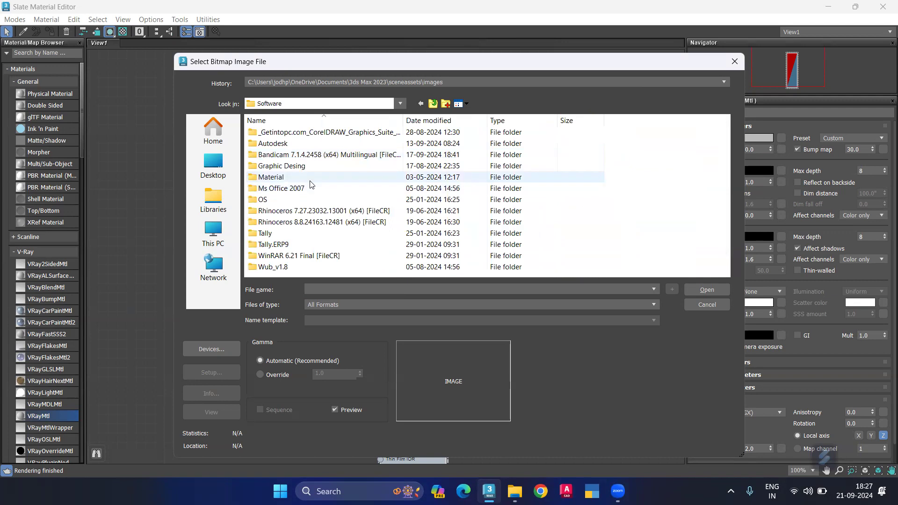
double_click(306, 177)
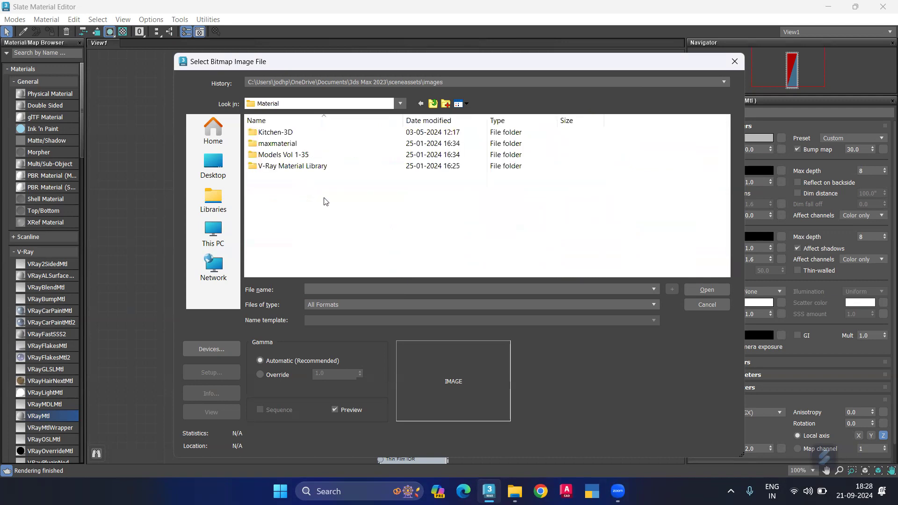
double_click(294, 144)
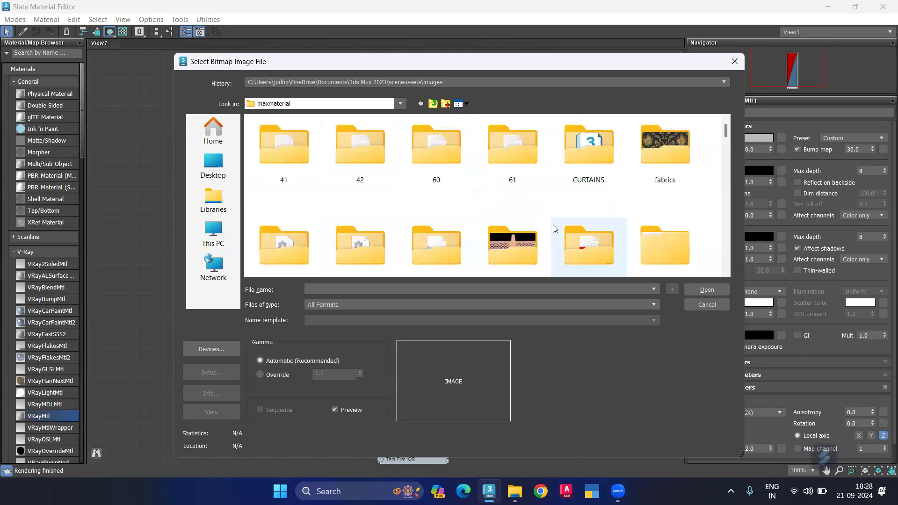
Step: Load rockface tile.jpg from the Liriyan folder as the bitmap and move its node away from the material
scroll(553, 229, "down", 2)
scroll(550, 232, "down", 3)
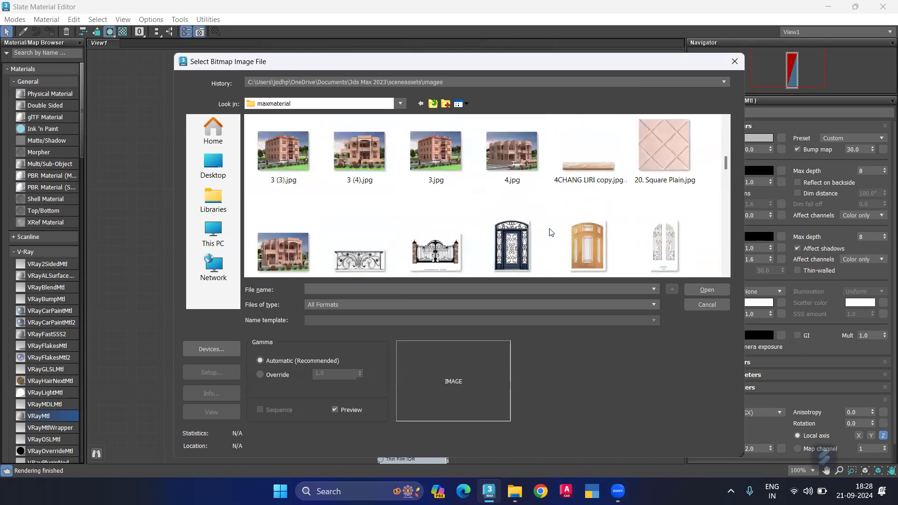
scroll(551, 232, "up", 3)
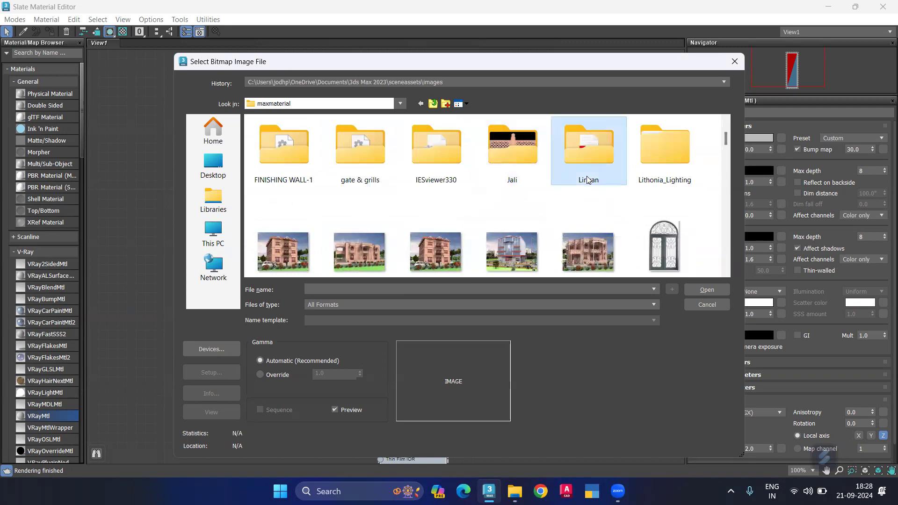
double_click(558, 209)
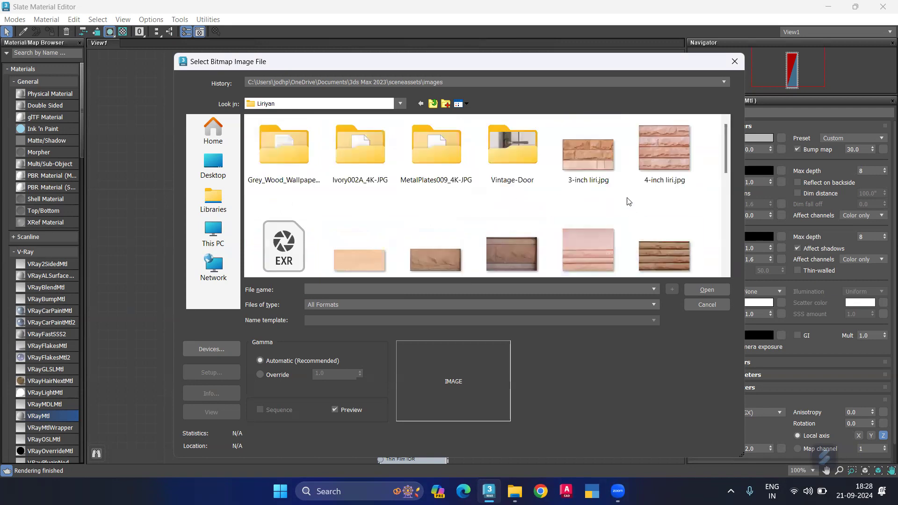
scroll(626, 201, "down", 2)
scroll(608, 206, "down", 3)
left_click(449, 155)
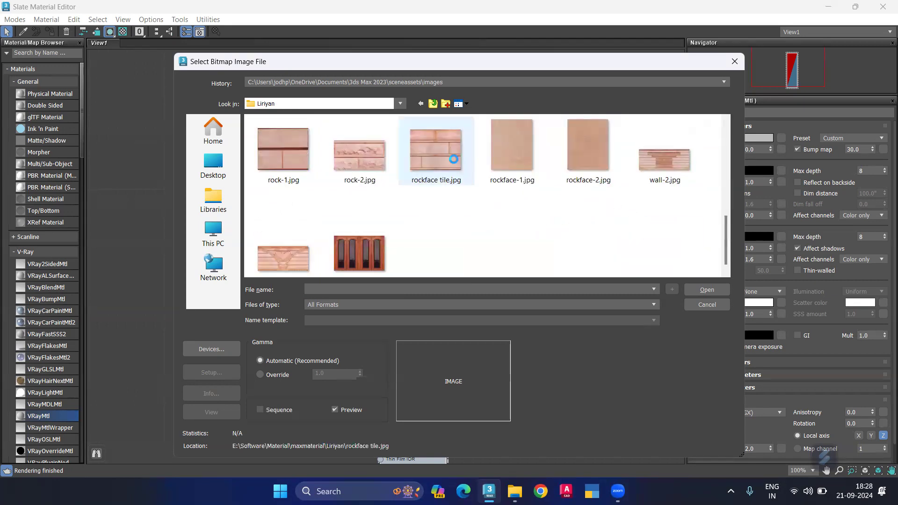
left_click(704, 290)
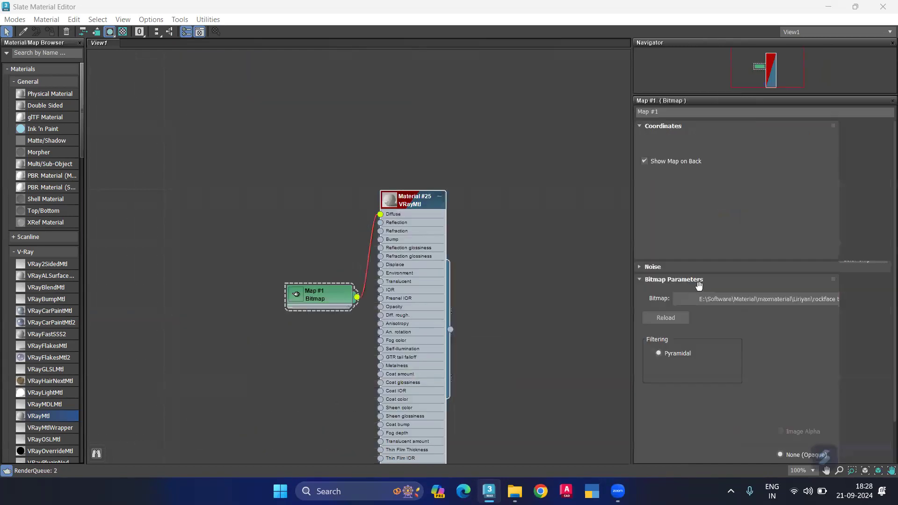
scroll(312, 295, "up", 2)
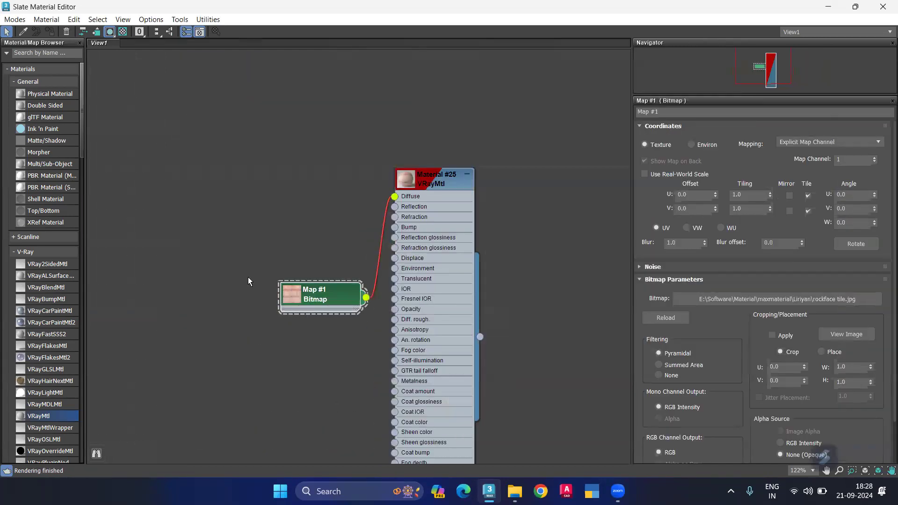
left_click_drag(316, 293, 213, 270)
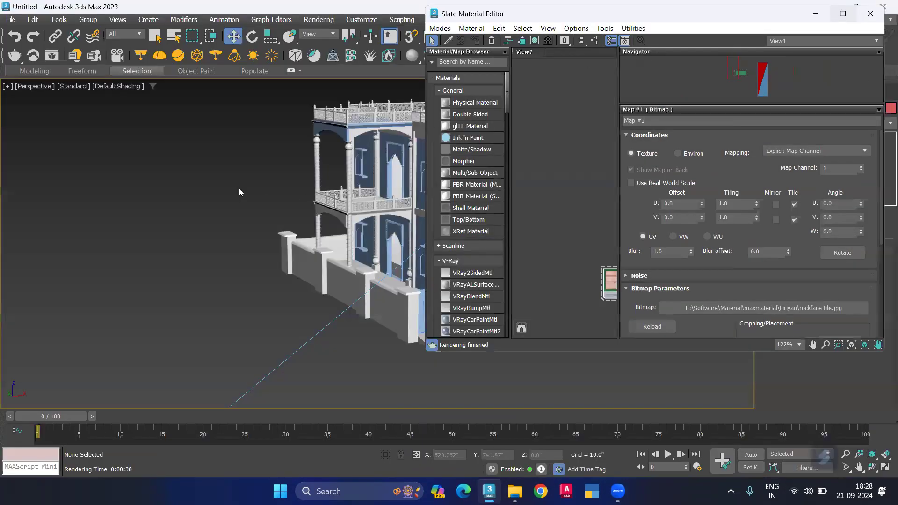
Step: Select the building's front wall and the adjoining side wall together in the Perspective view
left_click(239, 191)
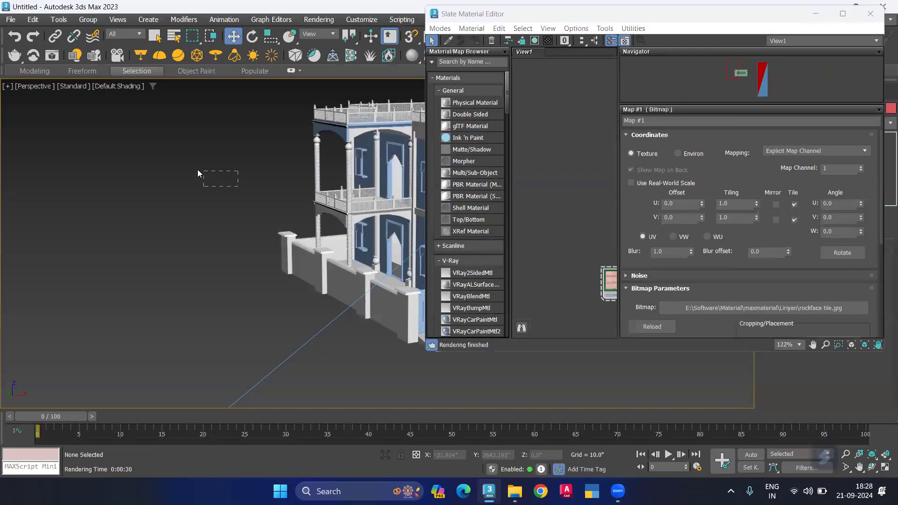
middle_click_drag(55, 193, 270, 187)
scroll(269, 187, "up", 3)
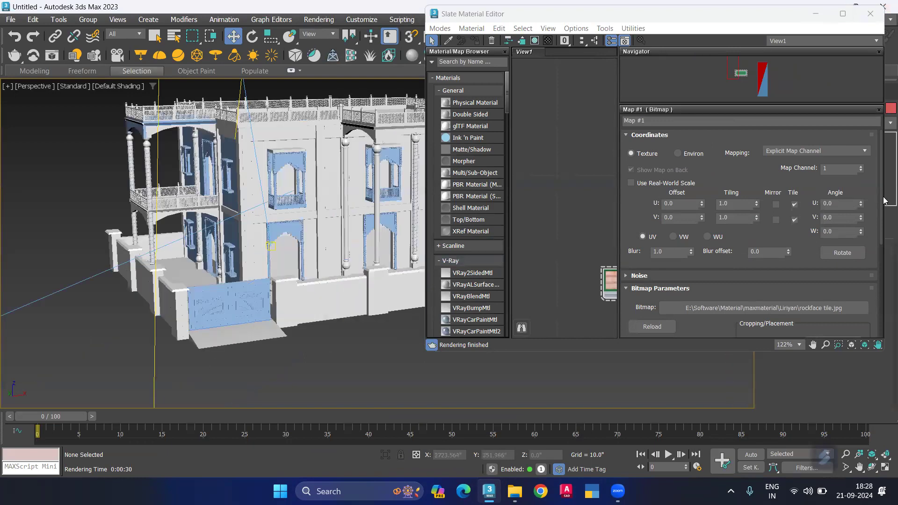
scroll(259, 167, "up", 5)
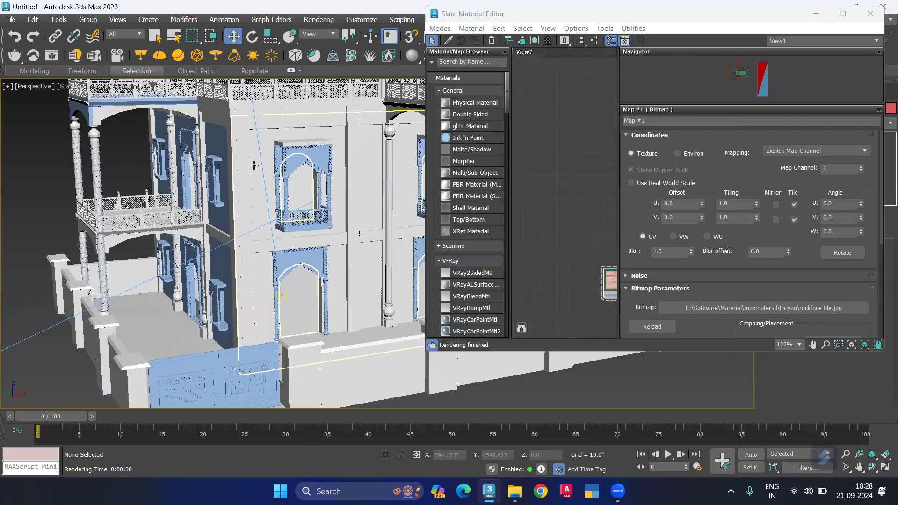
left_click(260, 168)
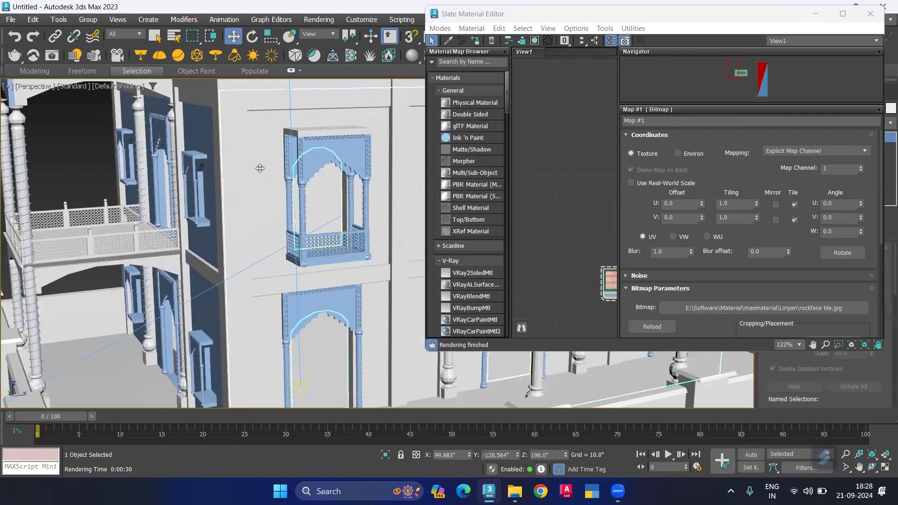
left_click(202, 132, "ctrl")
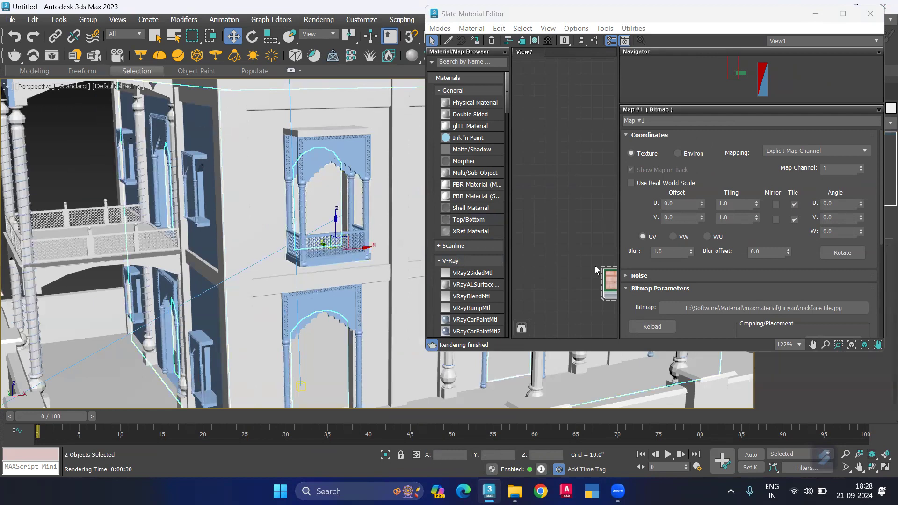
Step: Assign the rockface tile VRayMtl material to the two selected walls
middle_click_drag(595, 270, 330, 282)
double_click(565, 197)
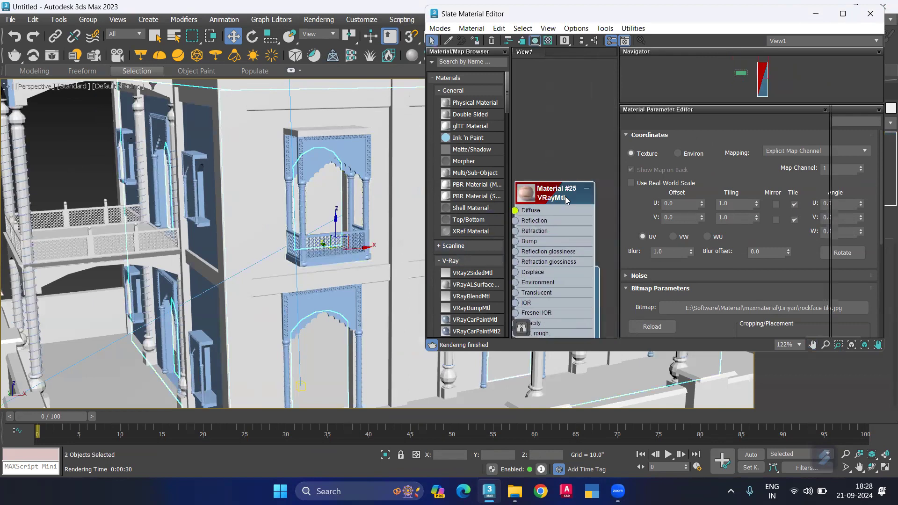
right_click(565, 196)
left_click(603, 187)
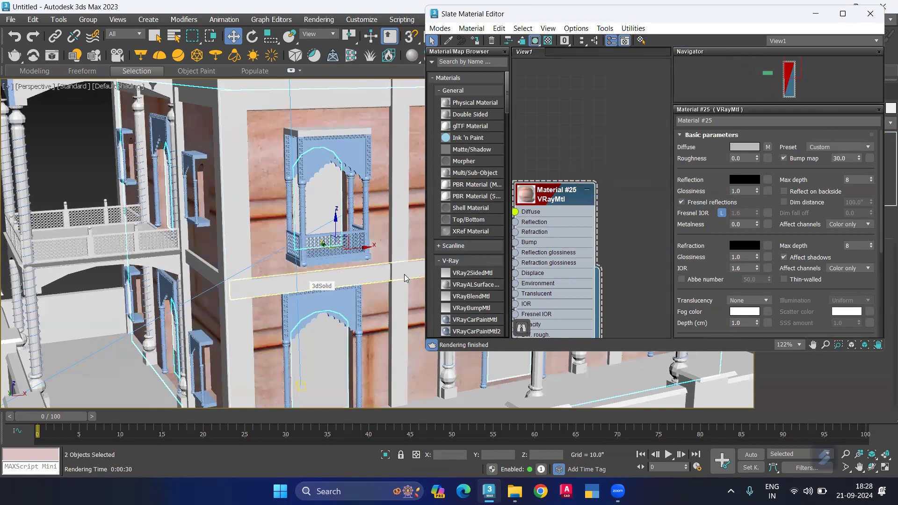
Step: Minimize the Slate Material Editor and add a UVW Map modifier to the two selected walls
key("m")
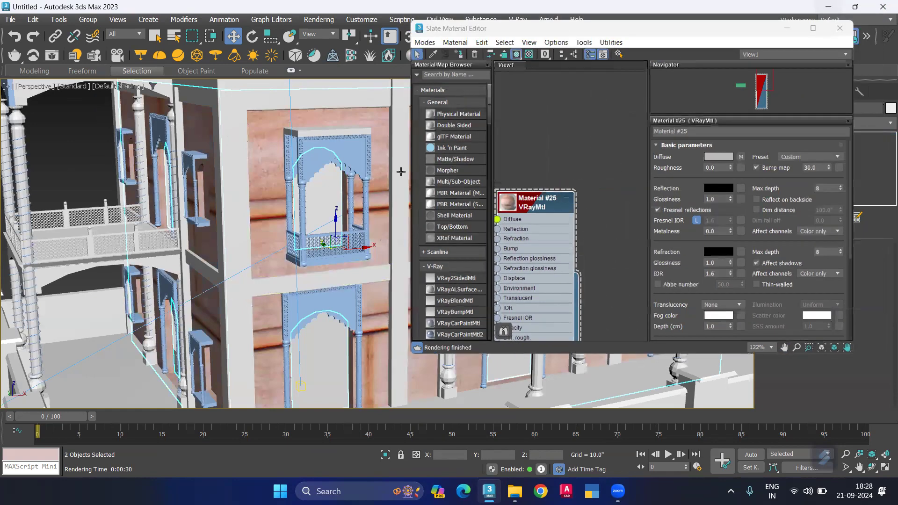
key("z")
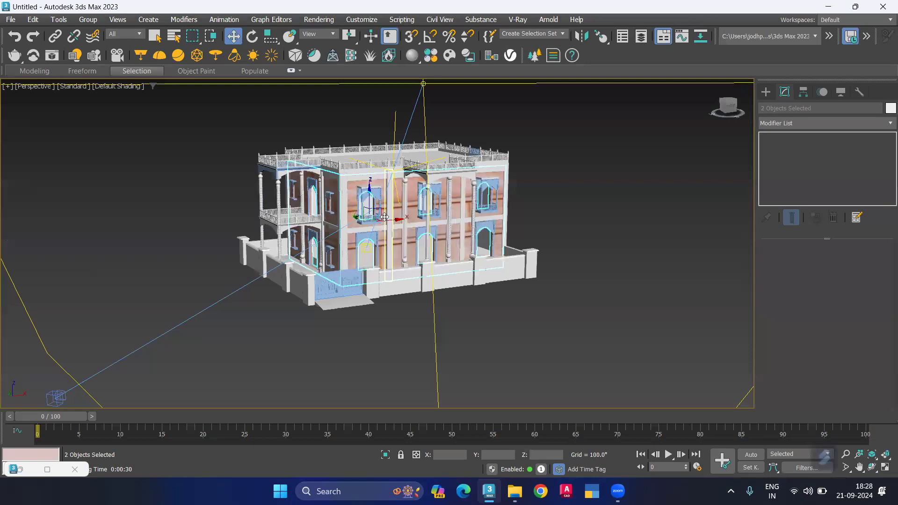
scroll(381, 205, "up", 5)
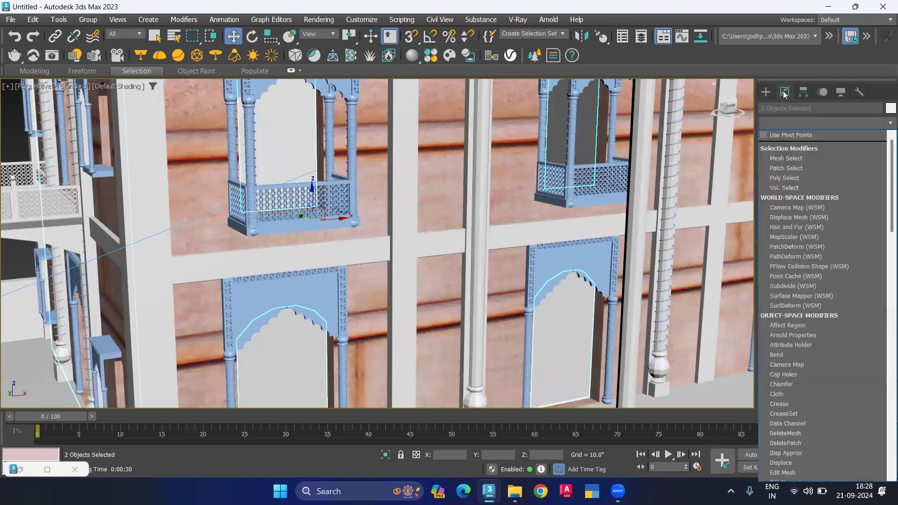
key("u")
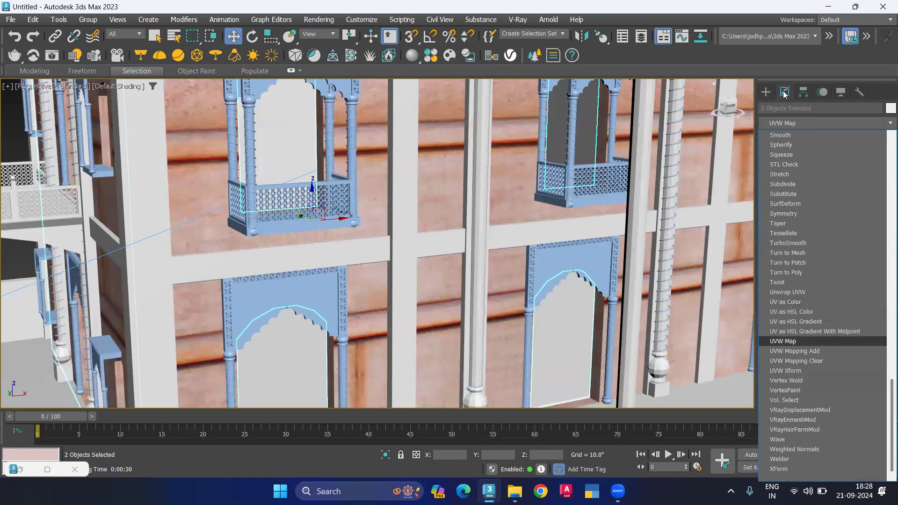
left_click(817, 343)
scroll(423, 280, "down", 3)
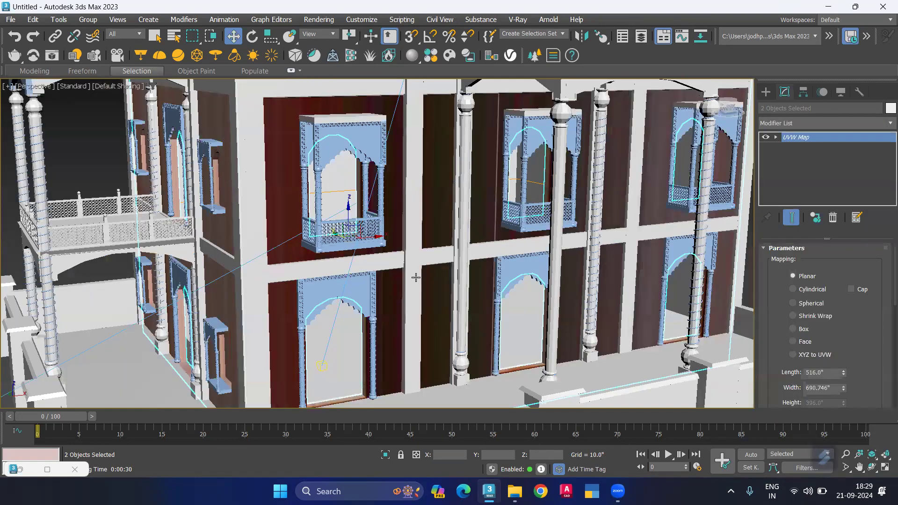
scroll(416, 276, "down", 4)
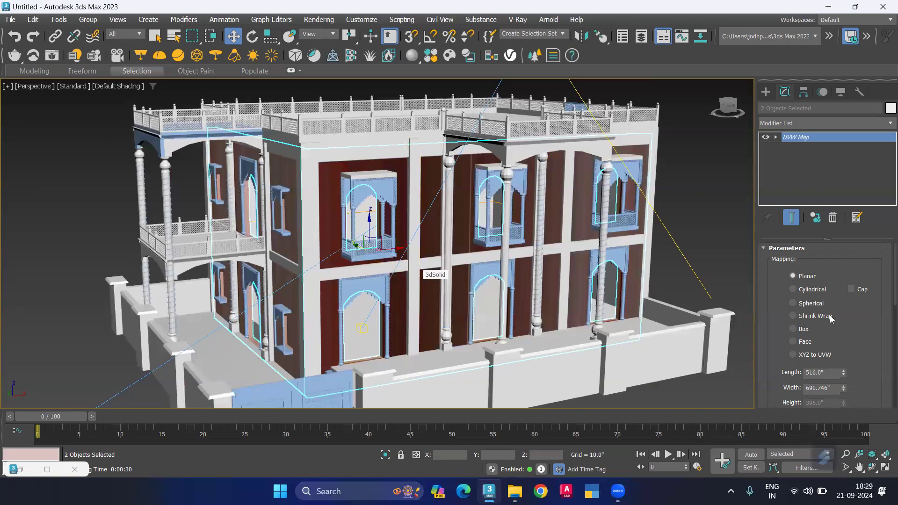
Step: Compare Shrink Wrap and Box mapping on the walls' UVW Map, ending with Box
left_click(801, 318)
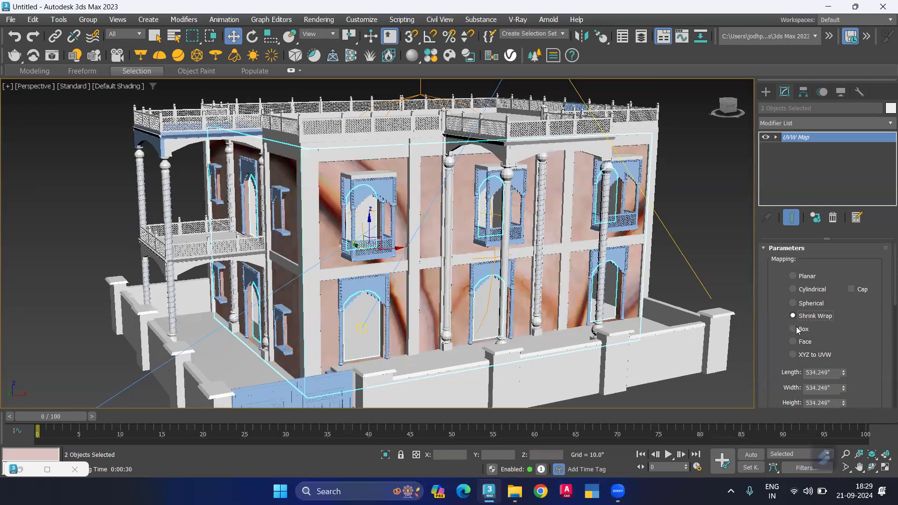
left_click(798, 330)
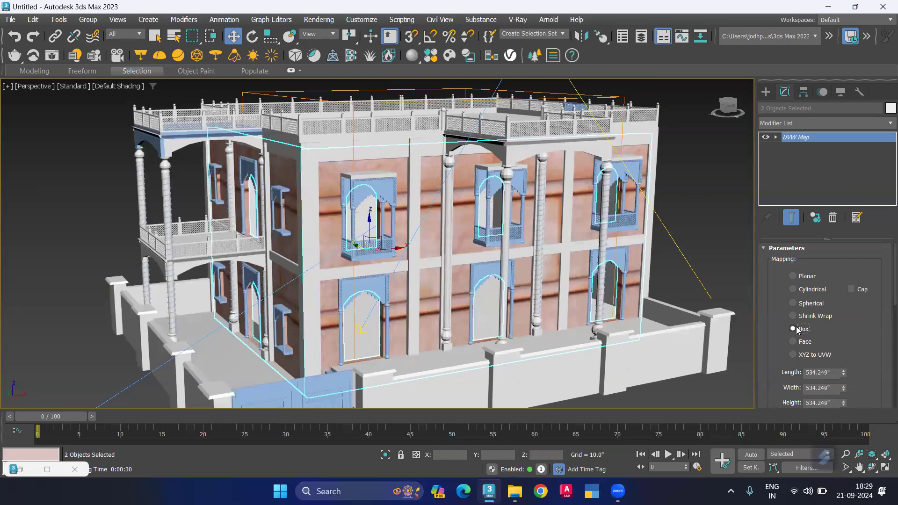
left_click(797, 322)
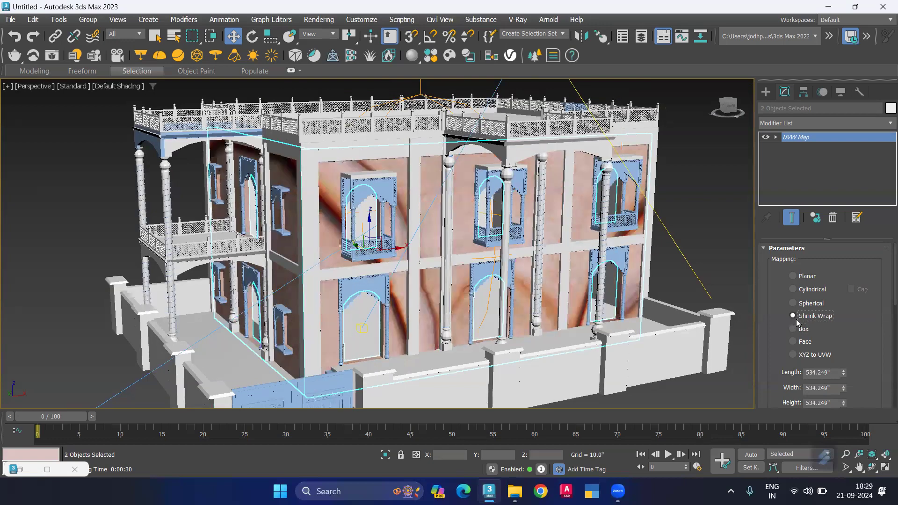
left_click(794, 328)
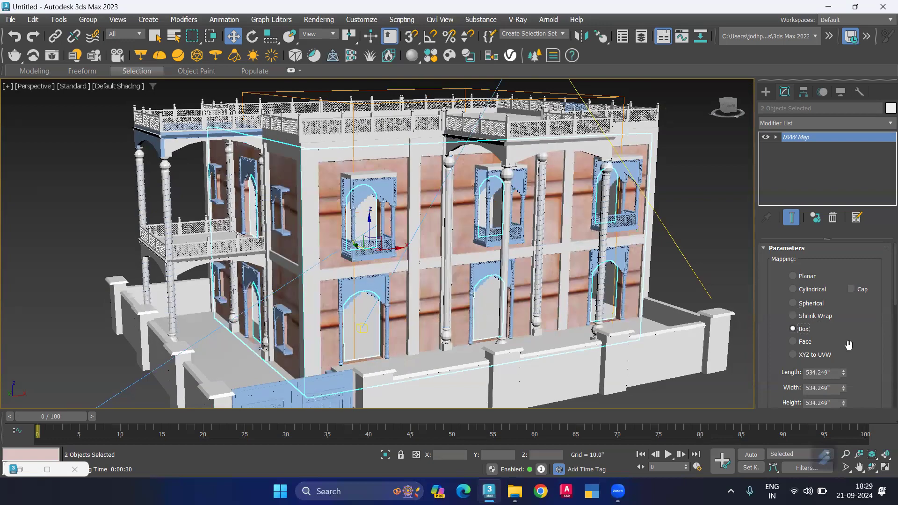
Step: Set the length and width of the walls' box mapping to 36" each
scroll(852, 353, "down", 5)
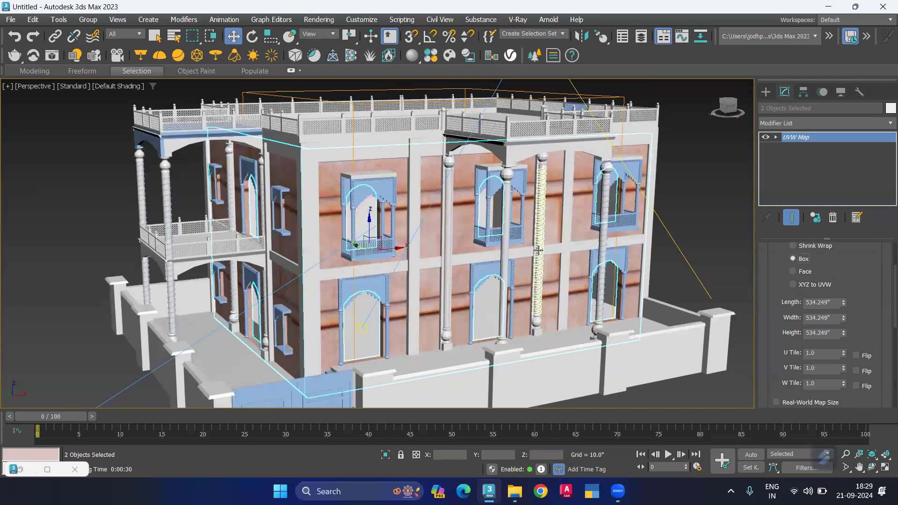
left_click(818, 302)
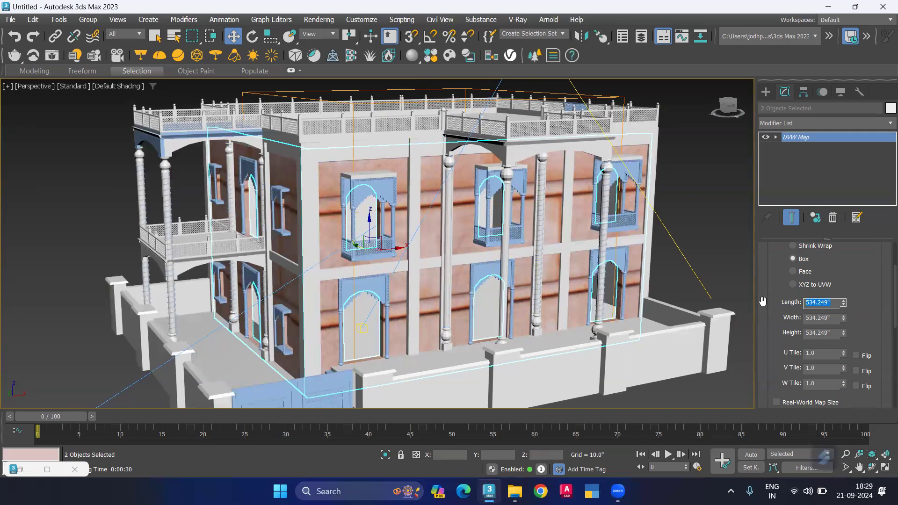
type("36")
key("Return")
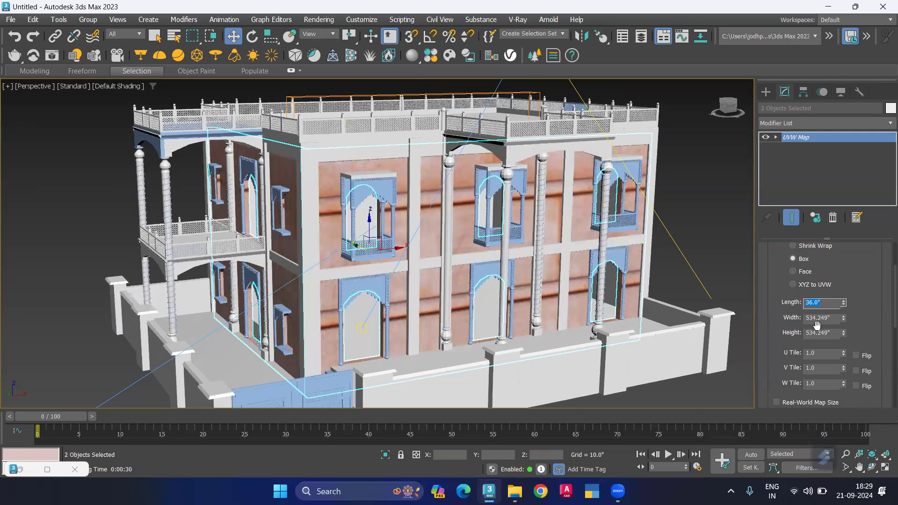
key("Tab")
type("36")
key("Return")
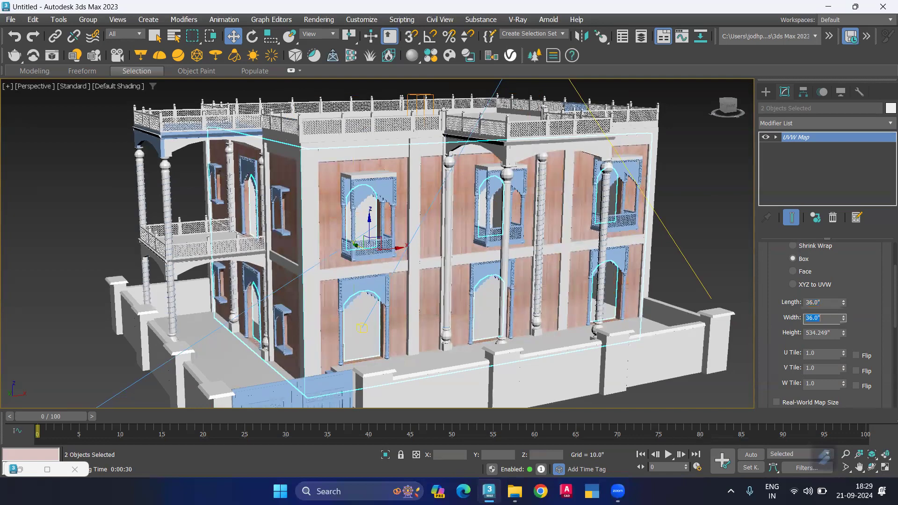